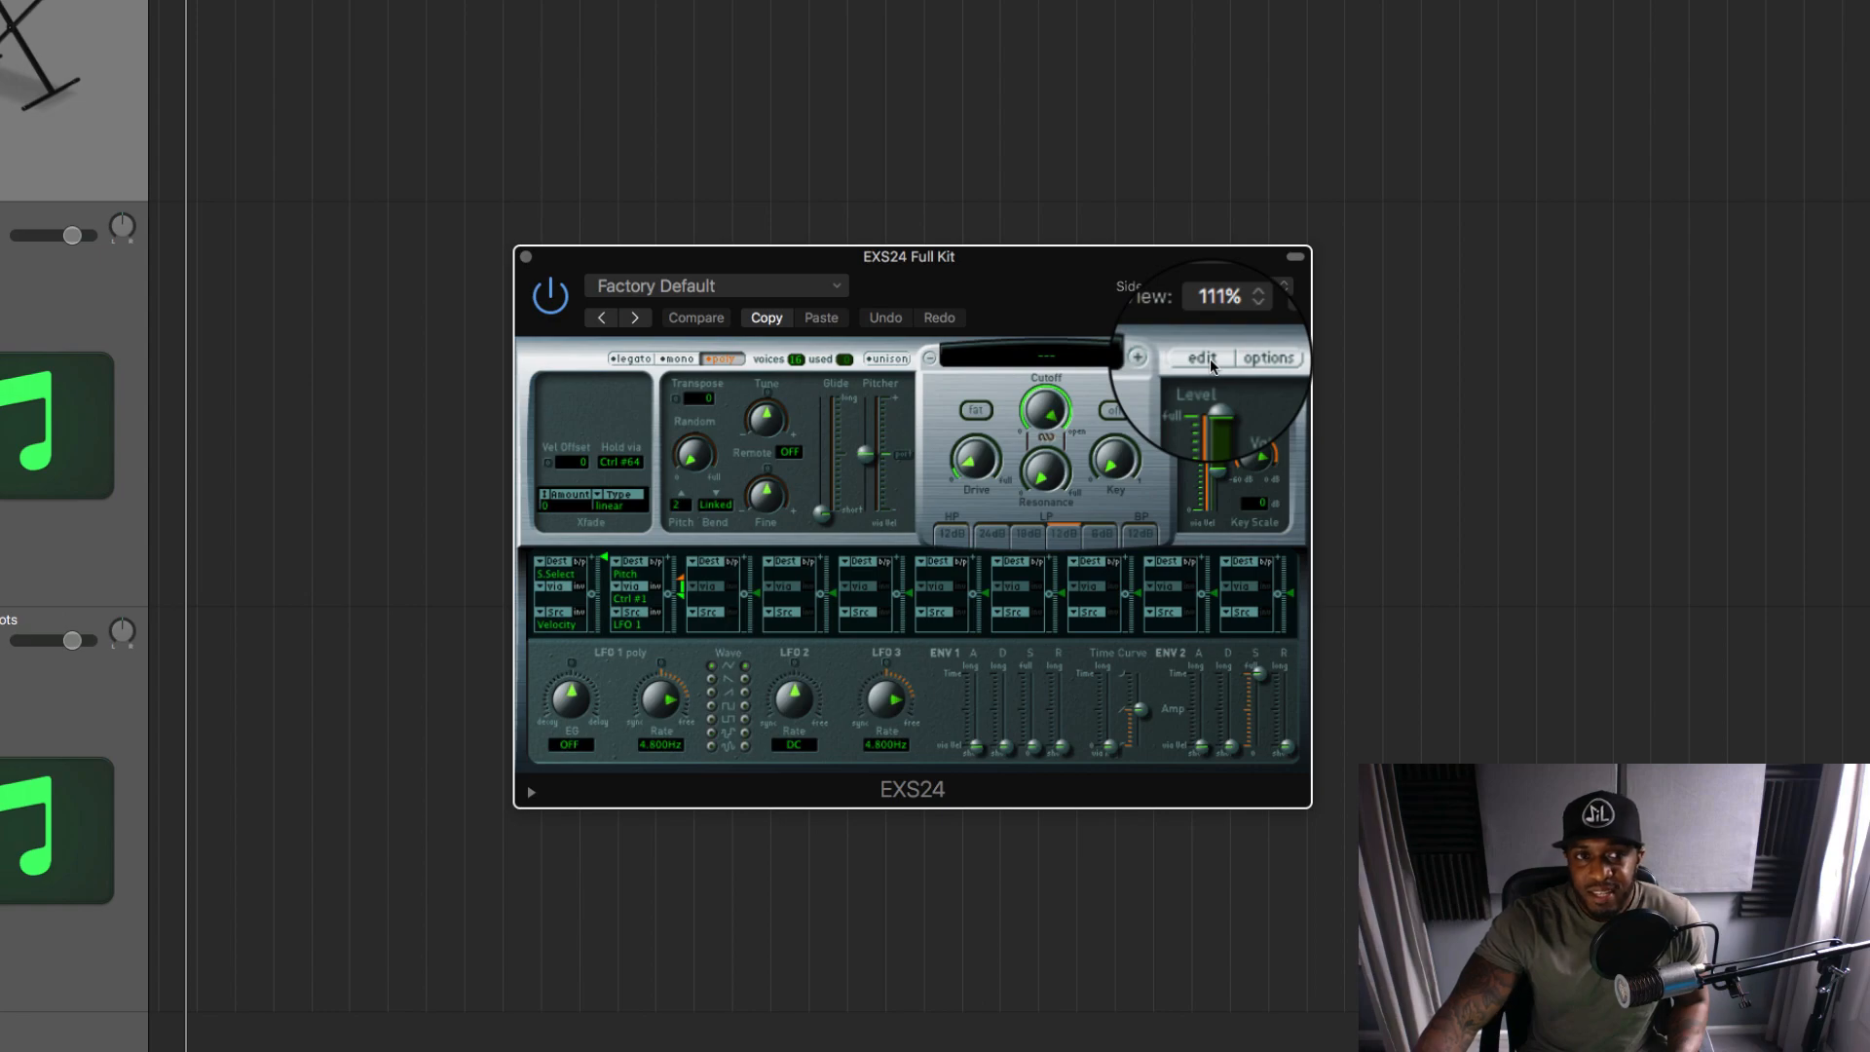
# Open the EXS24 instrument editor and add the five selected TM-88 drum samples as contiguous zones, one note wide, starting at C1.
pyautogui.click(1203, 359)
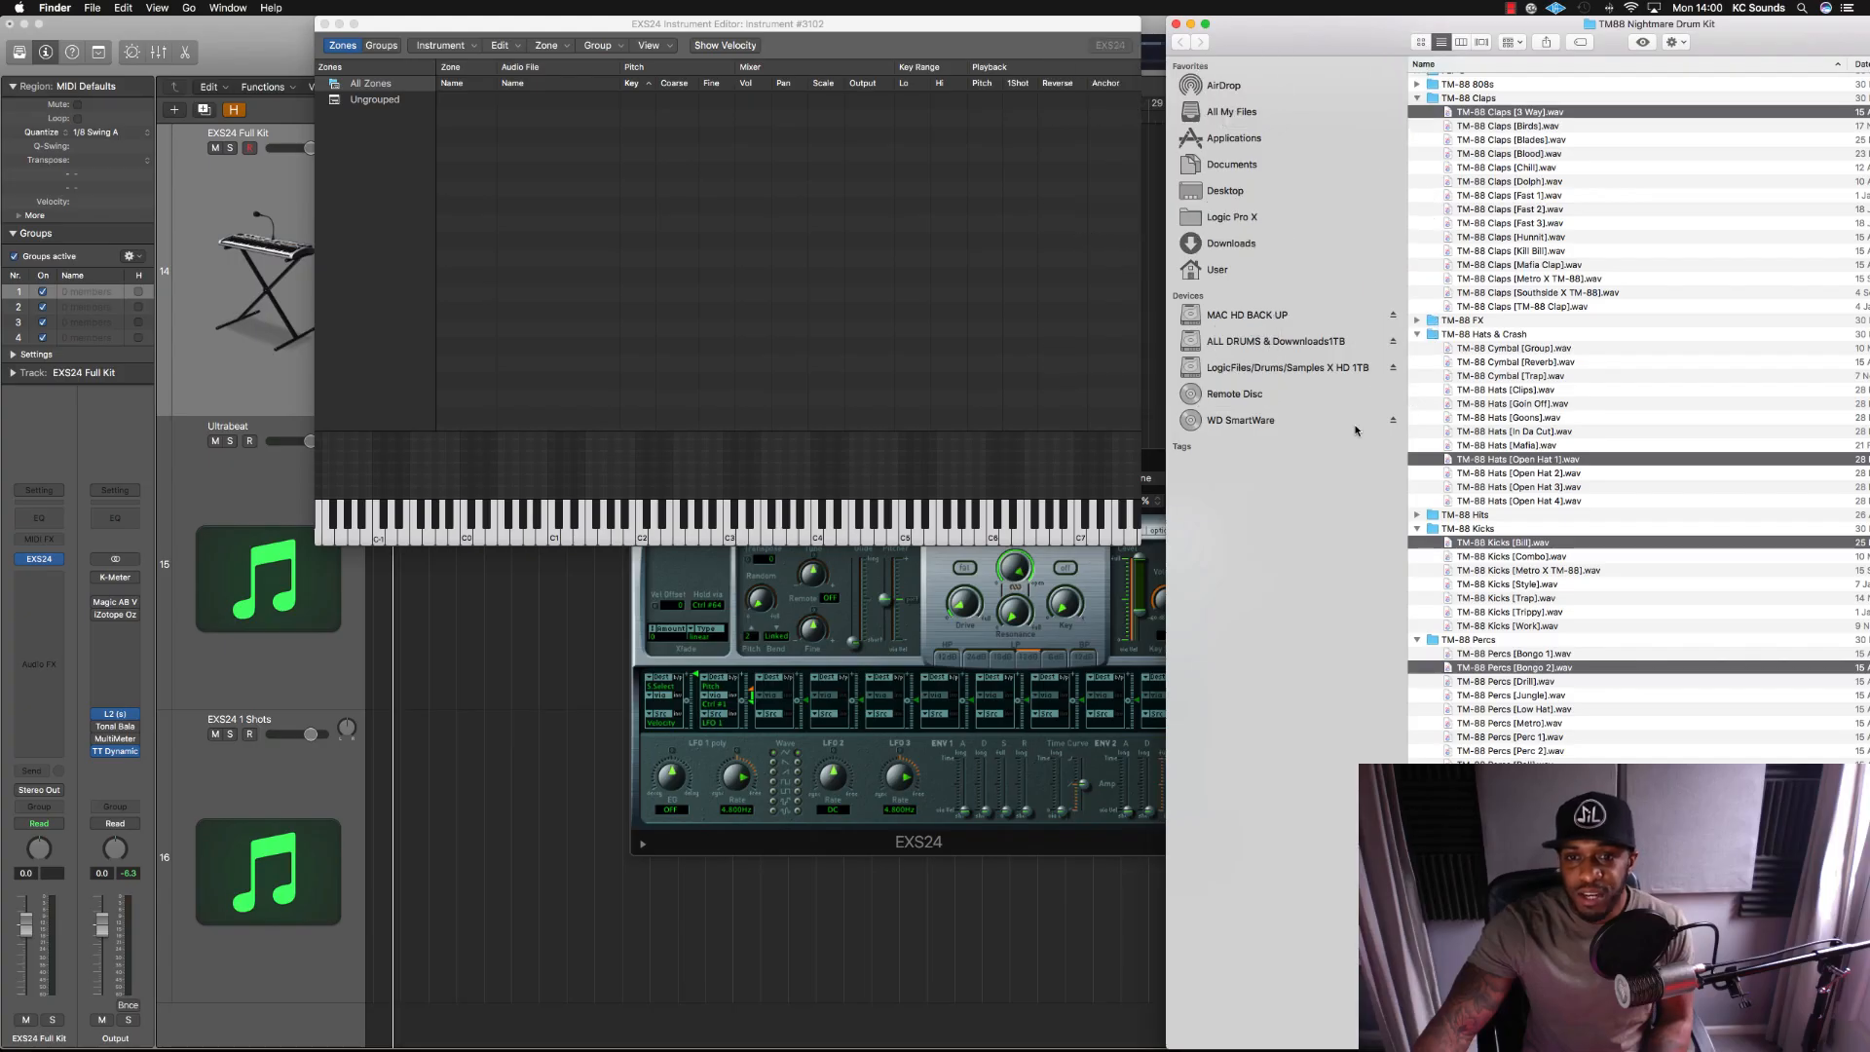
pyautogui.moveTo(1509, 667); pyautogui.dragTo(918, 283)
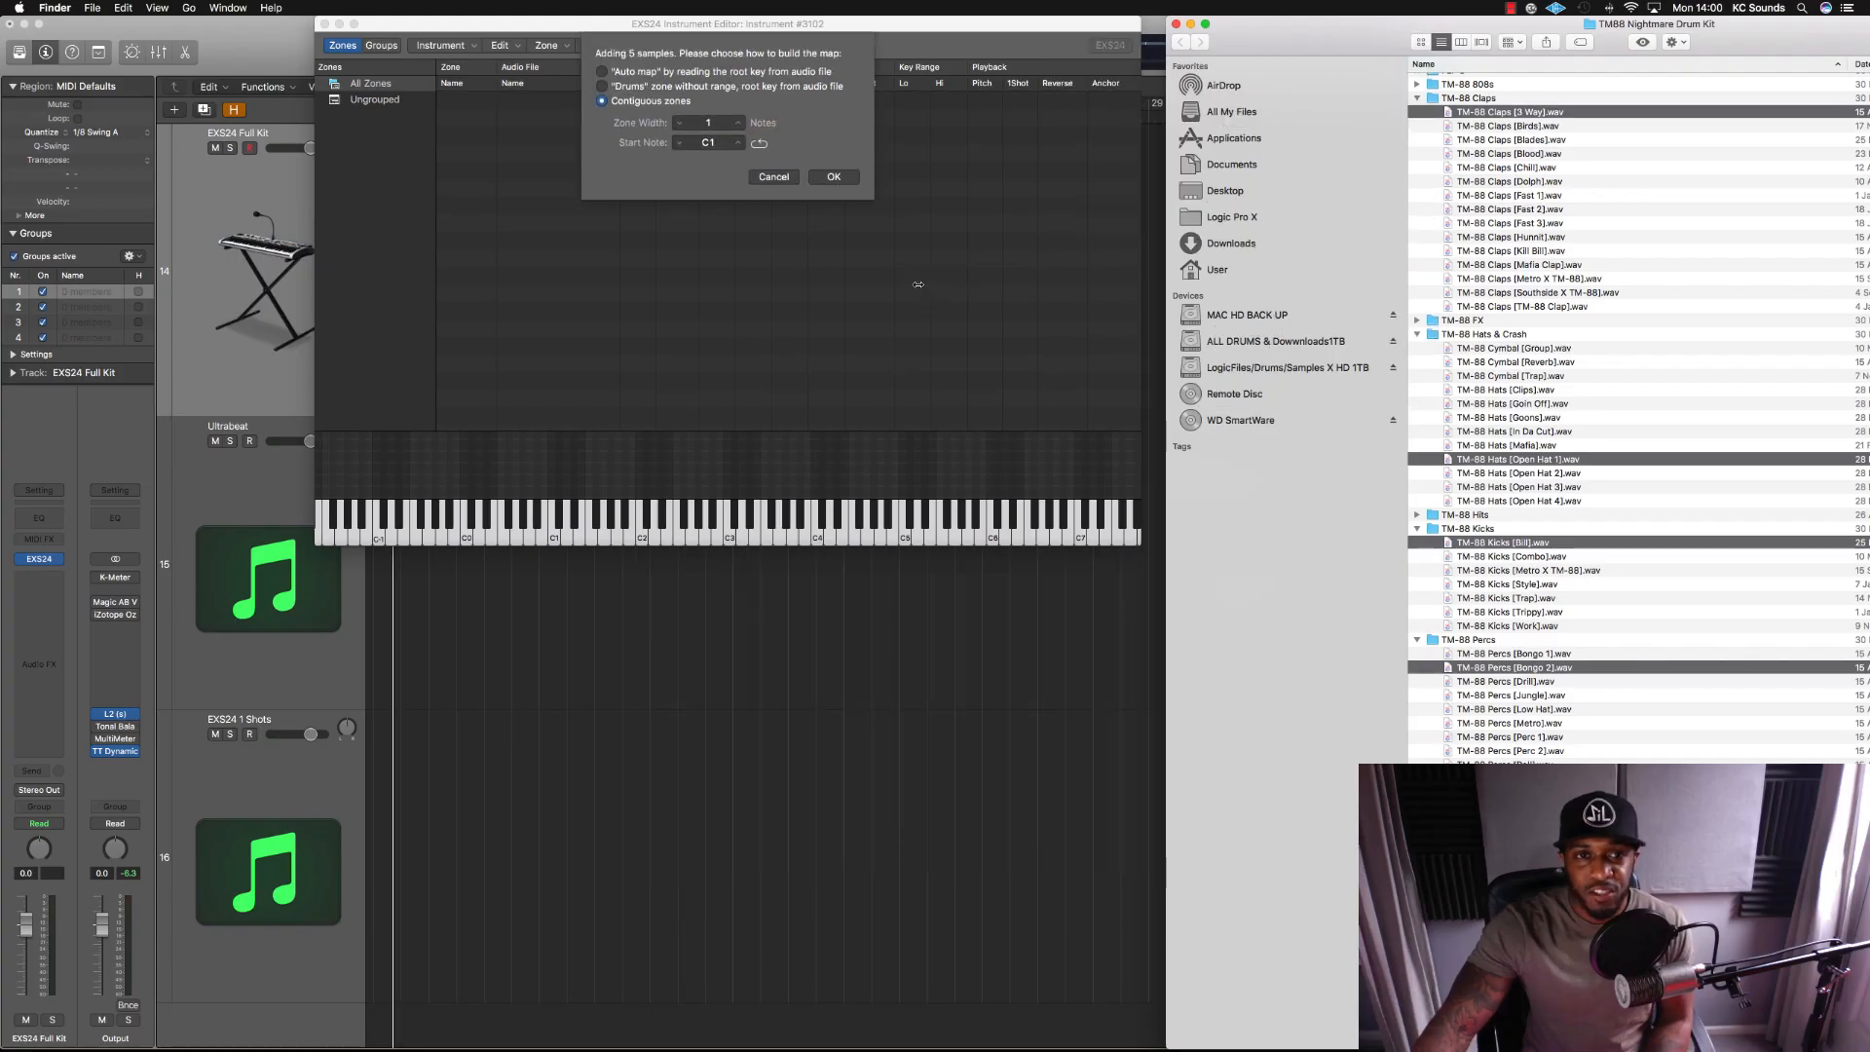
pyautogui.click(834, 177)
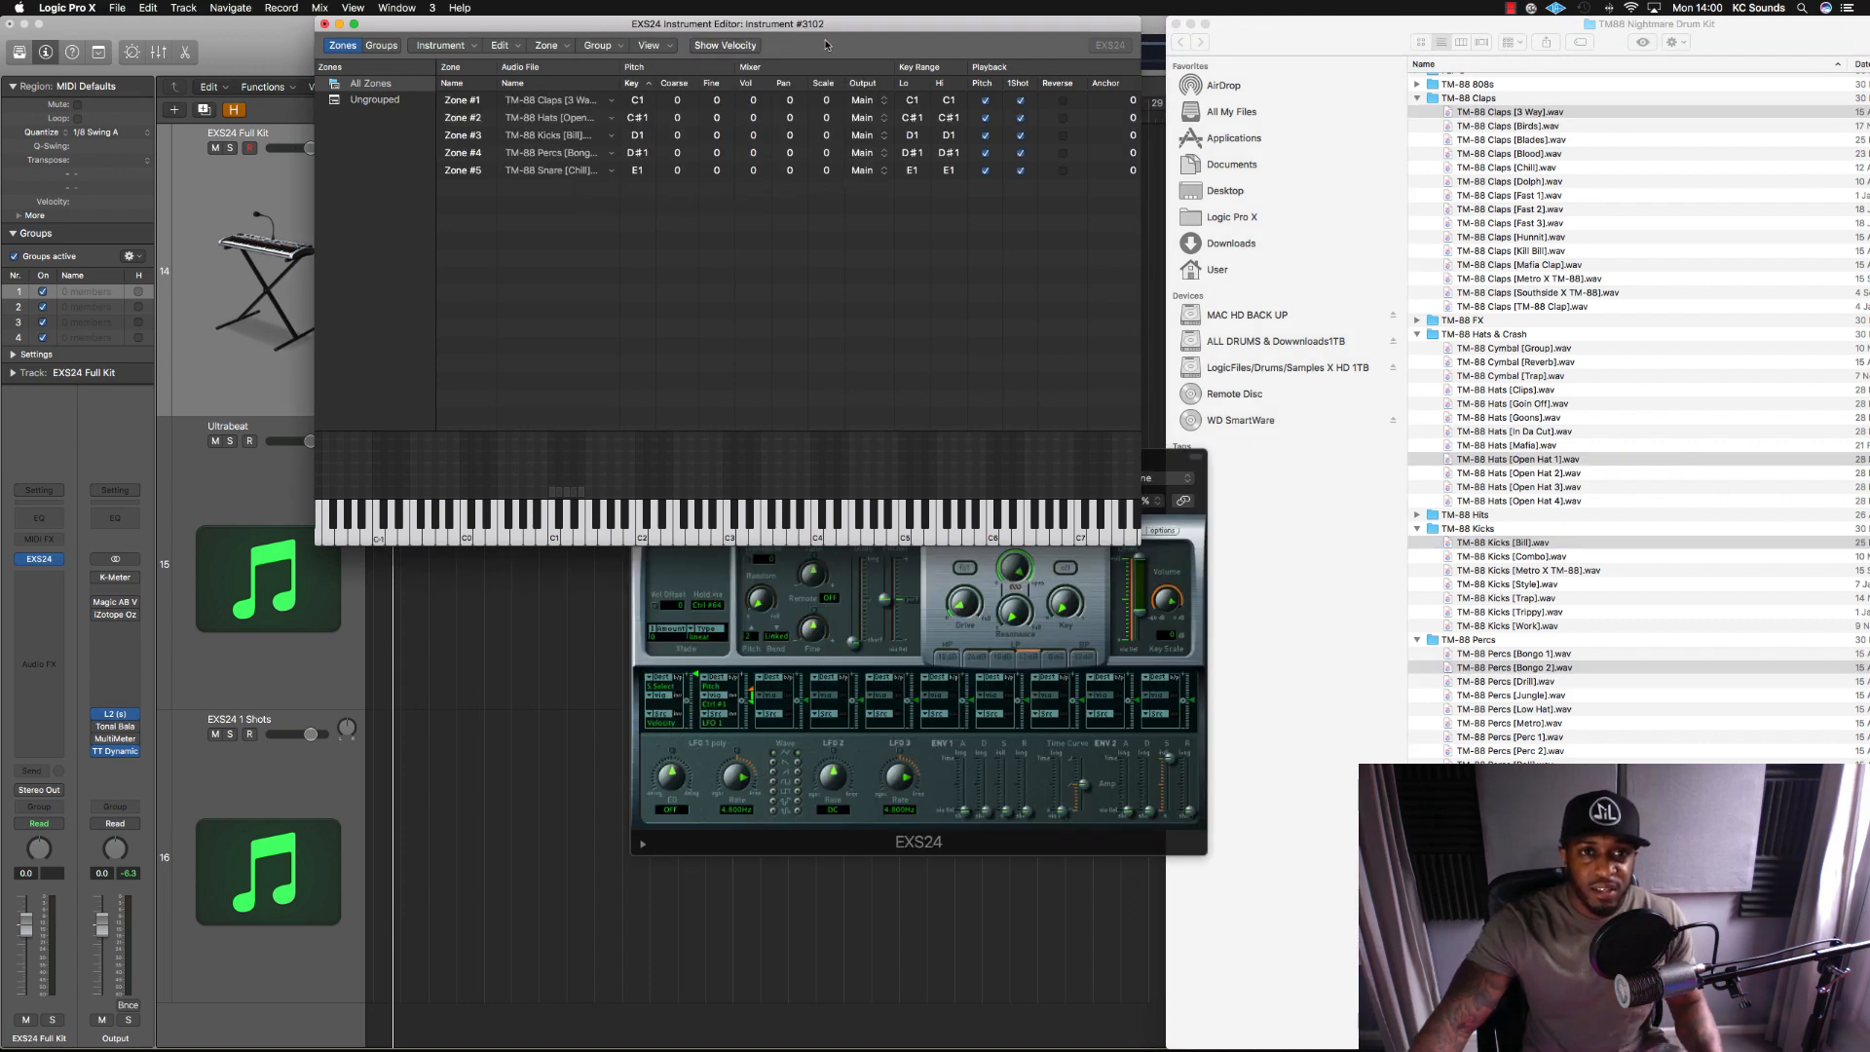
pyautogui.moveTo(852, 31); pyautogui.dragTo(995, 267)
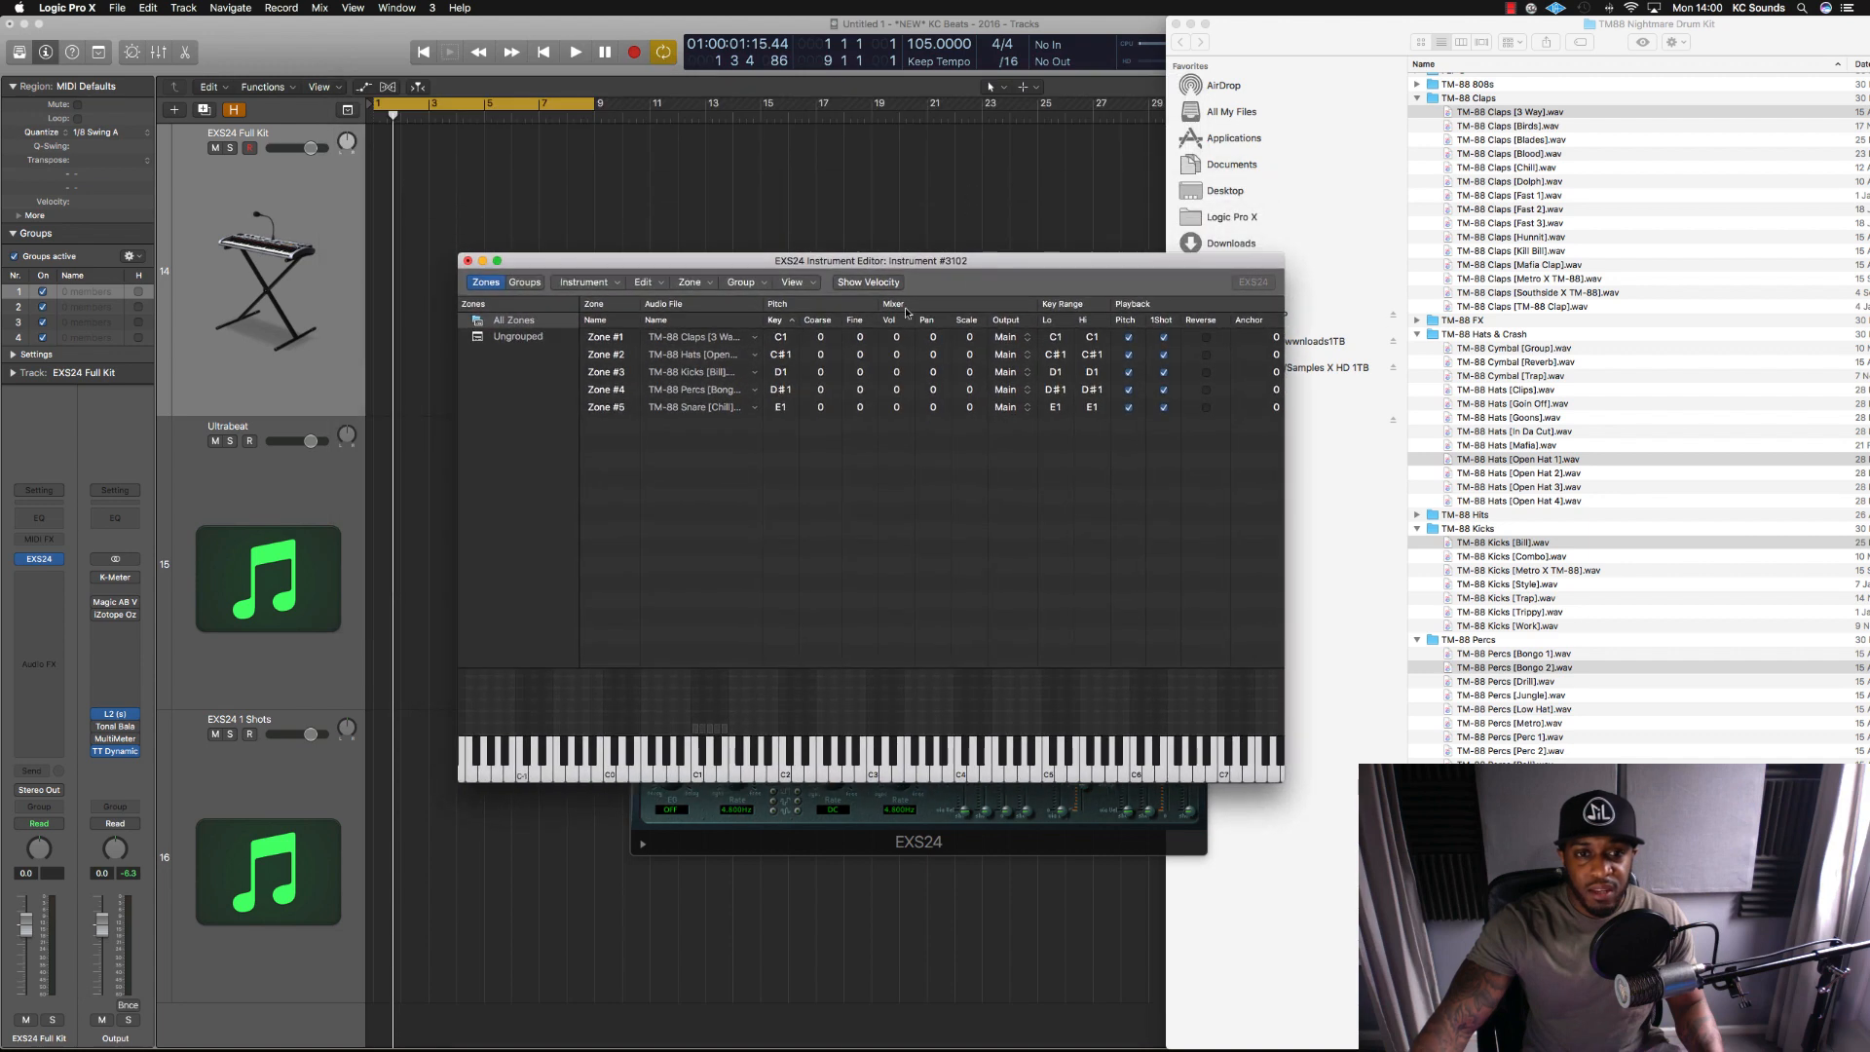
# Rearrange the zones on the keyboard so the kick is on C1, the clap on C#1 and the open hat on D1.
pyautogui.click(703, 730)
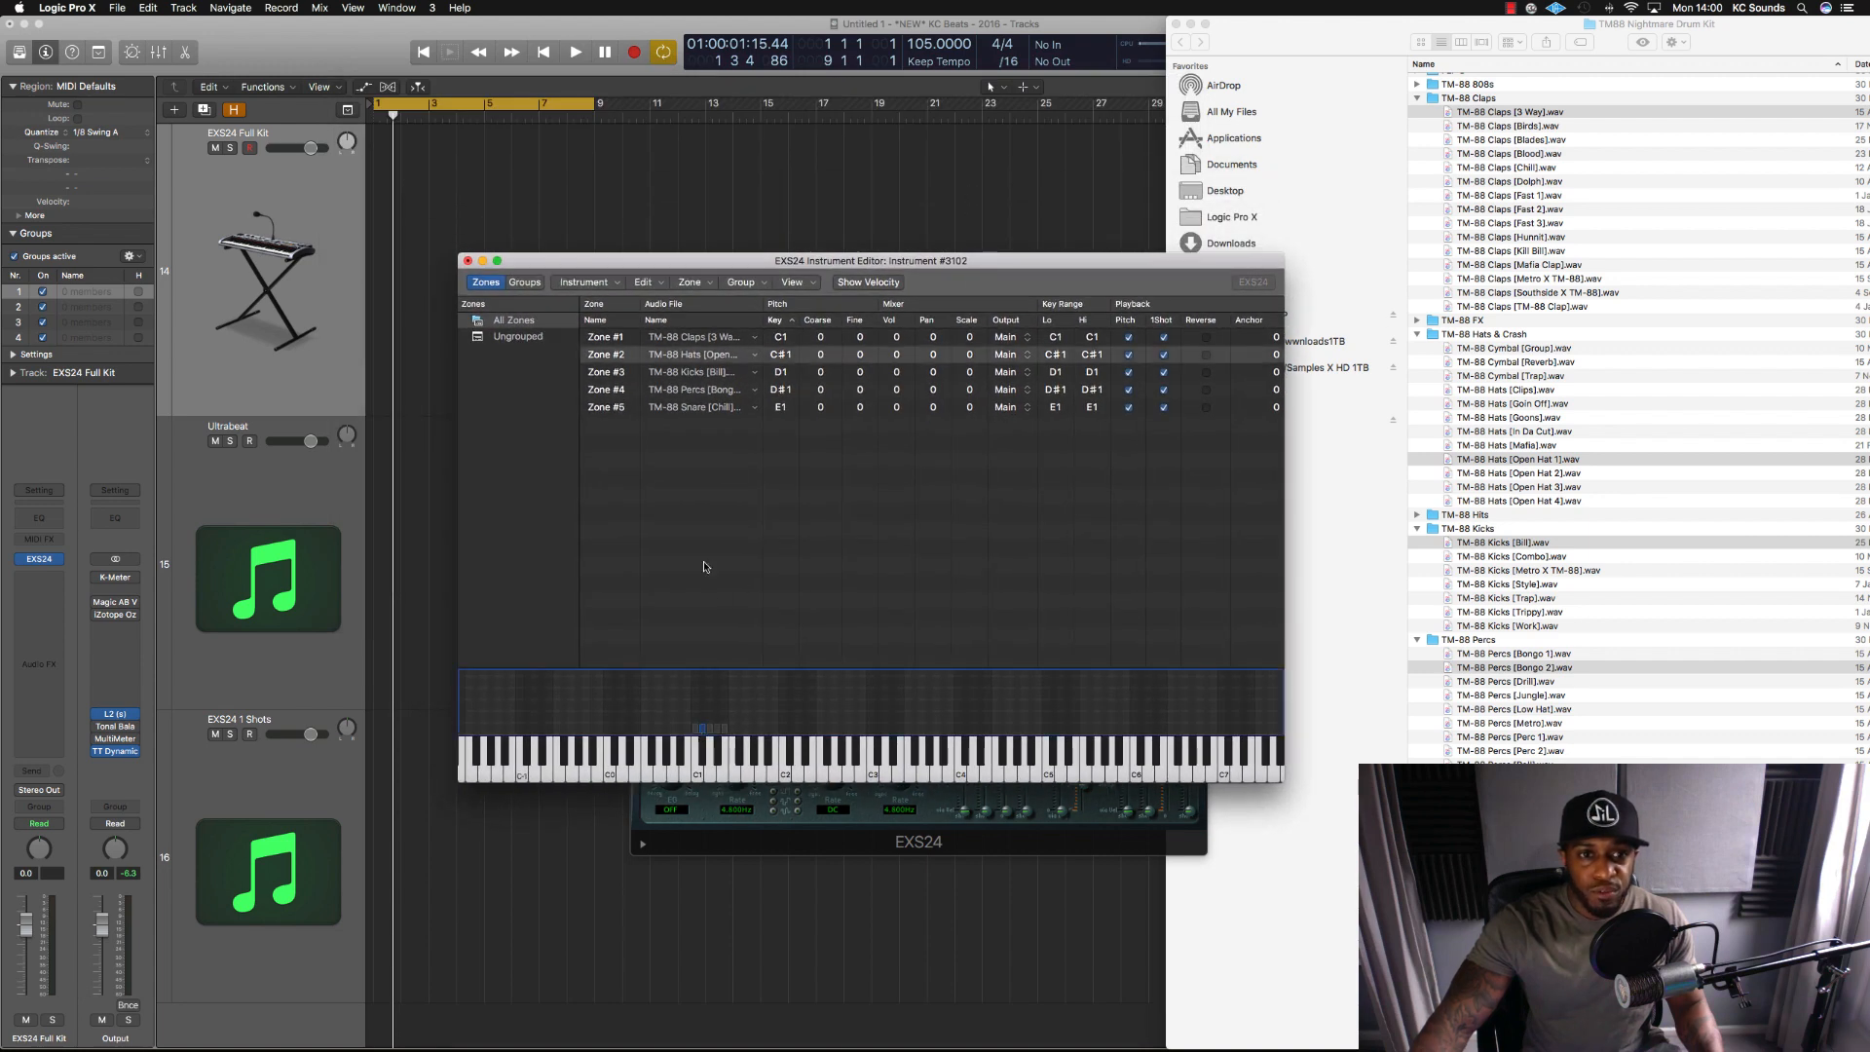
pyautogui.click(704, 724)
pyautogui.click(709, 730)
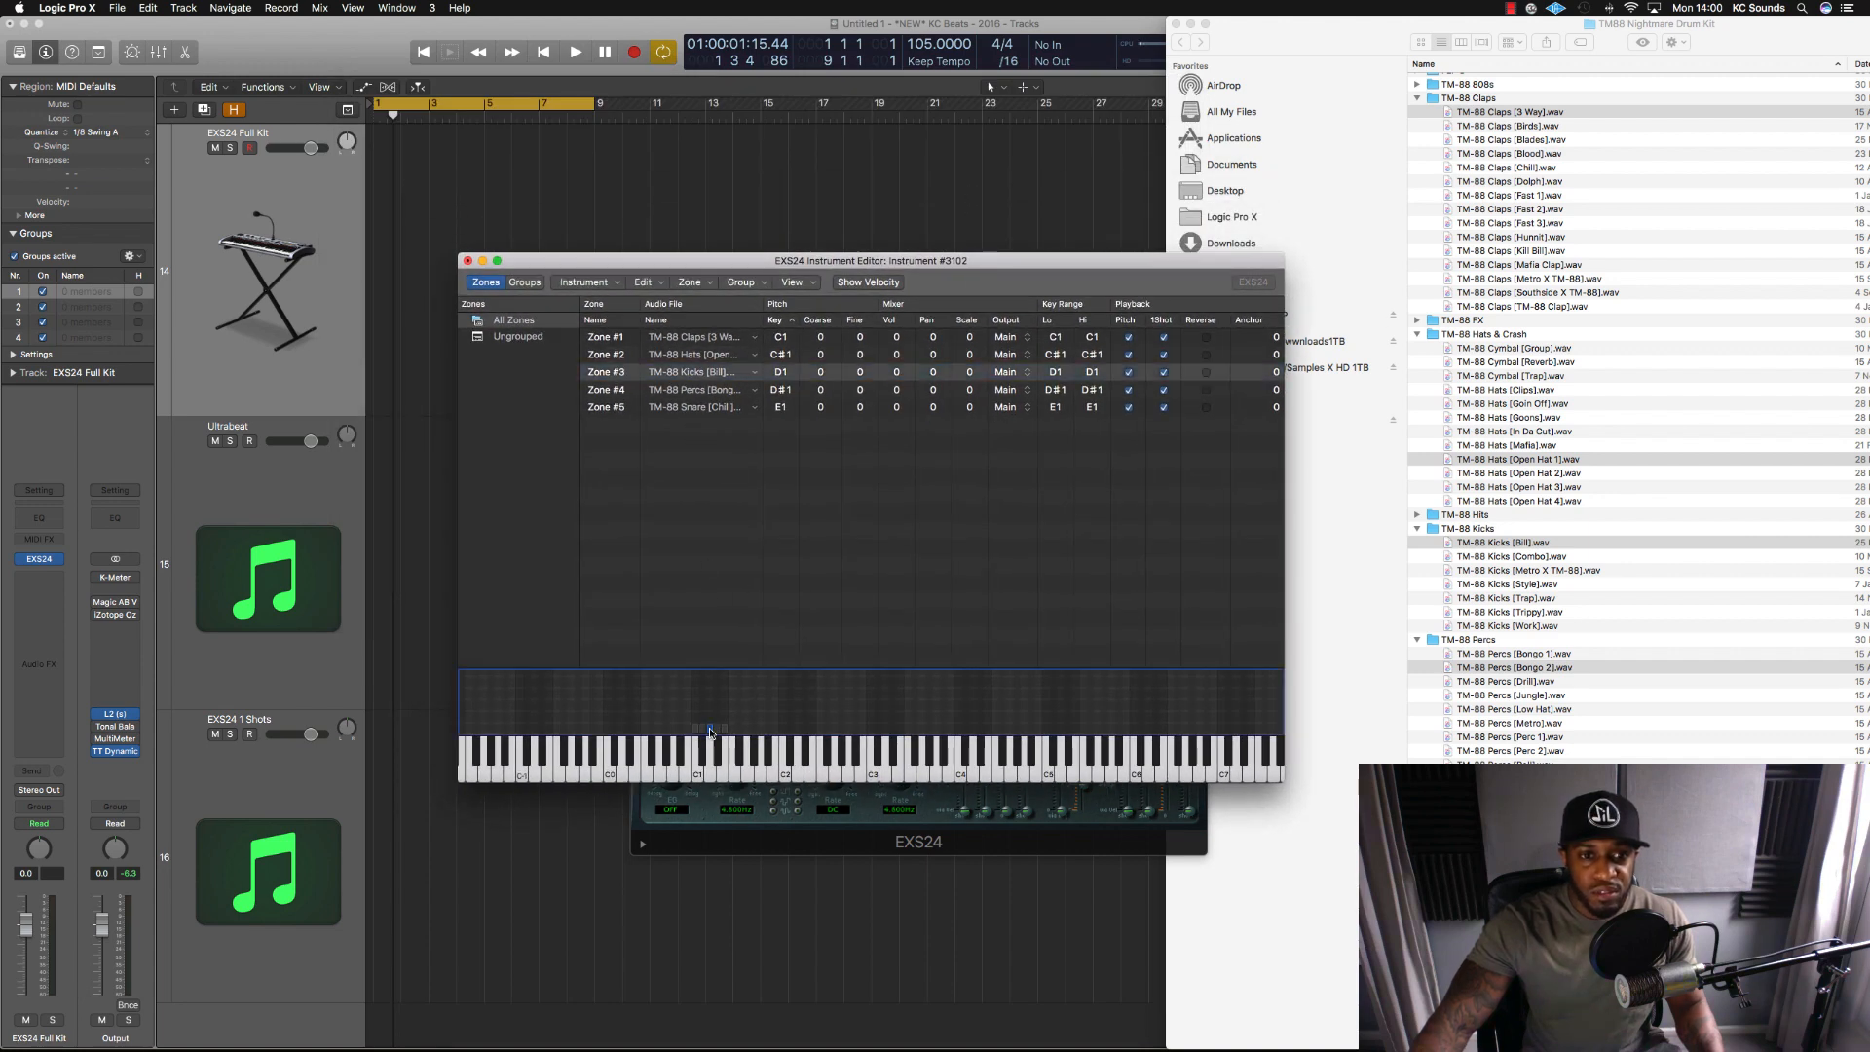
pyautogui.click(695, 728)
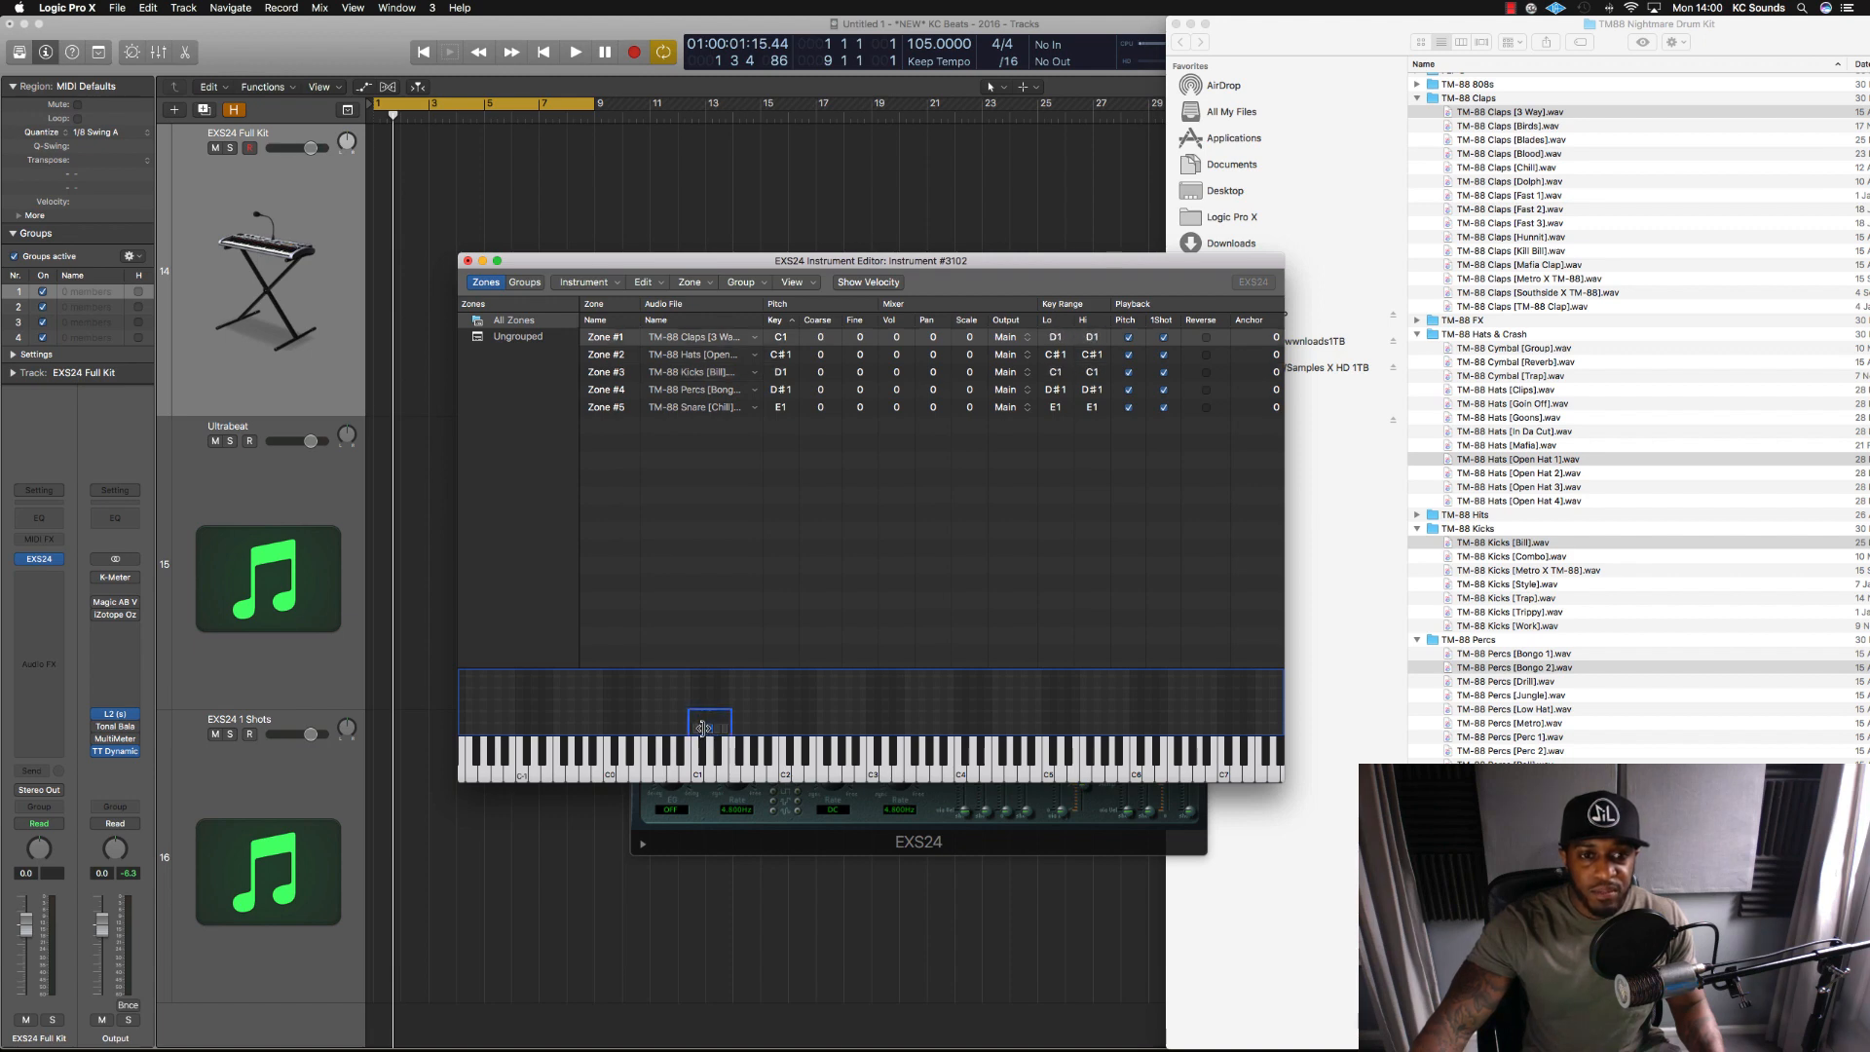
pyautogui.click(700, 727)
pyautogui.click(716, 732)
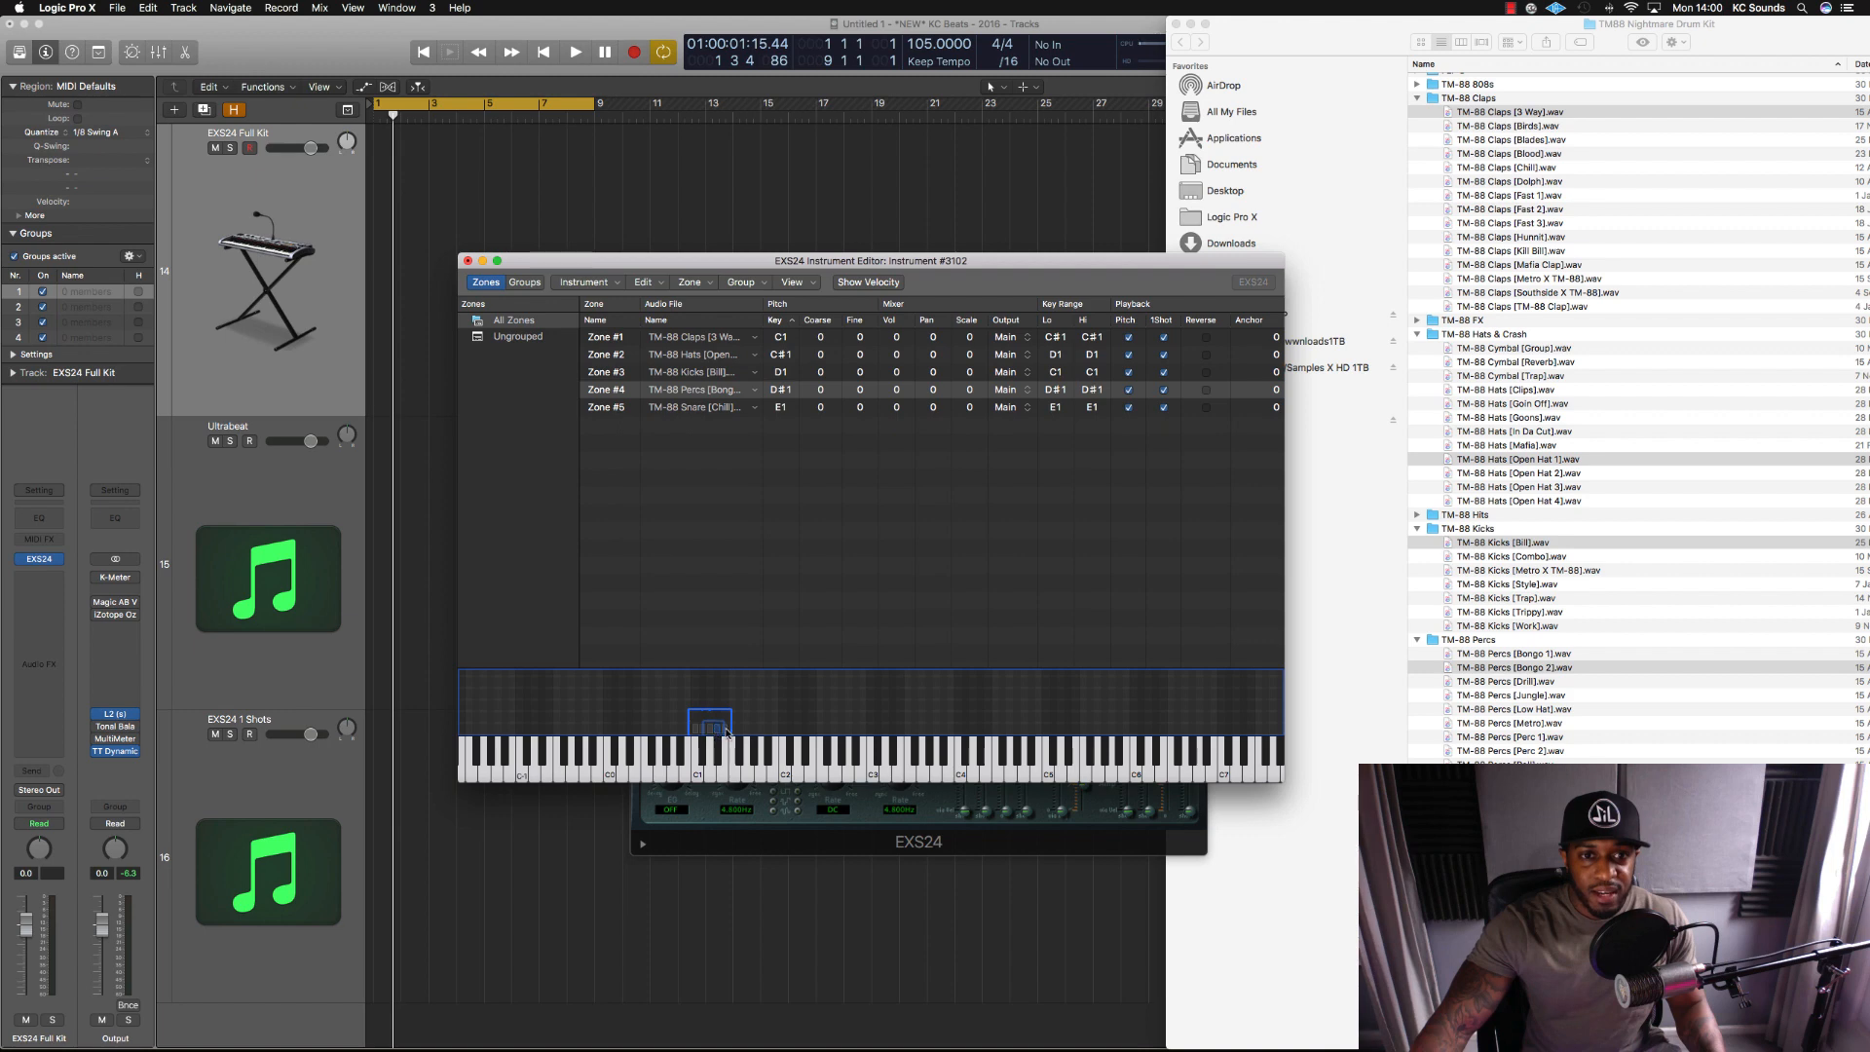
# Audition the mapped drum samples by playing the keys from C1 to E1.
pyautogui.click(695, 770)
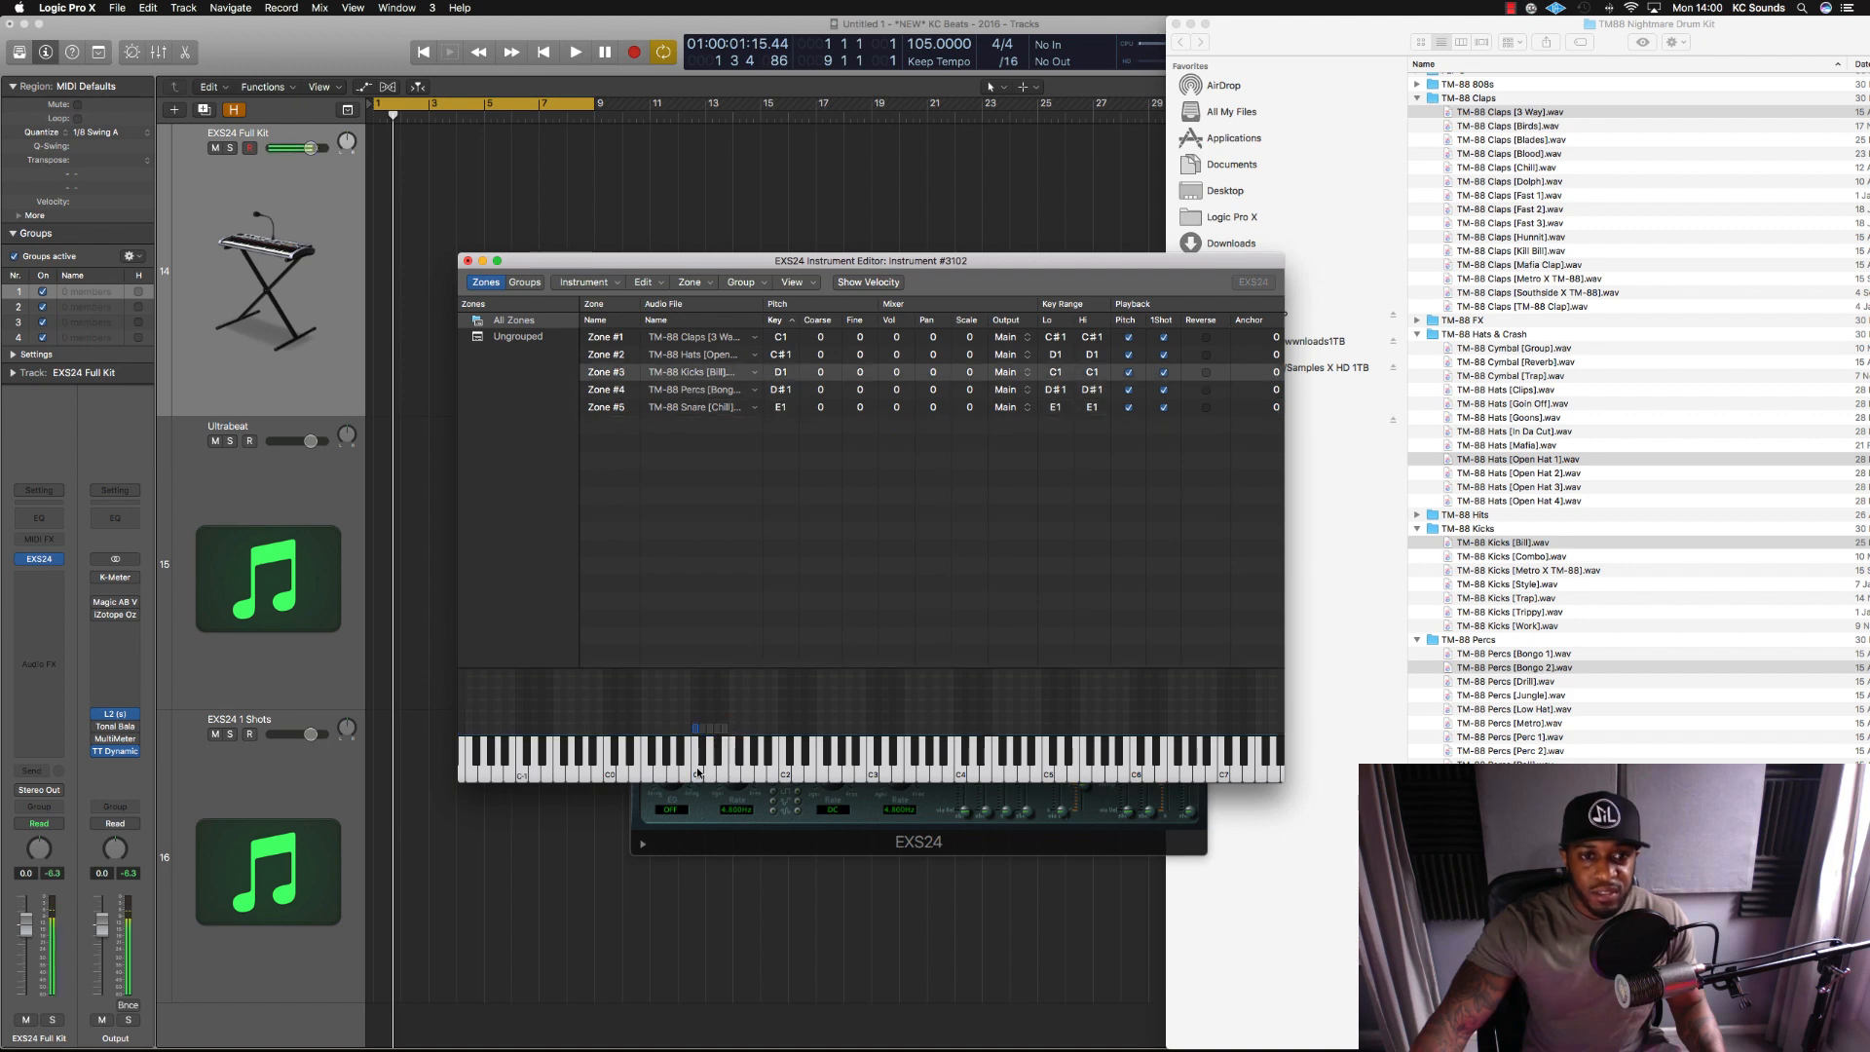
pyautogui.click(702, 765)
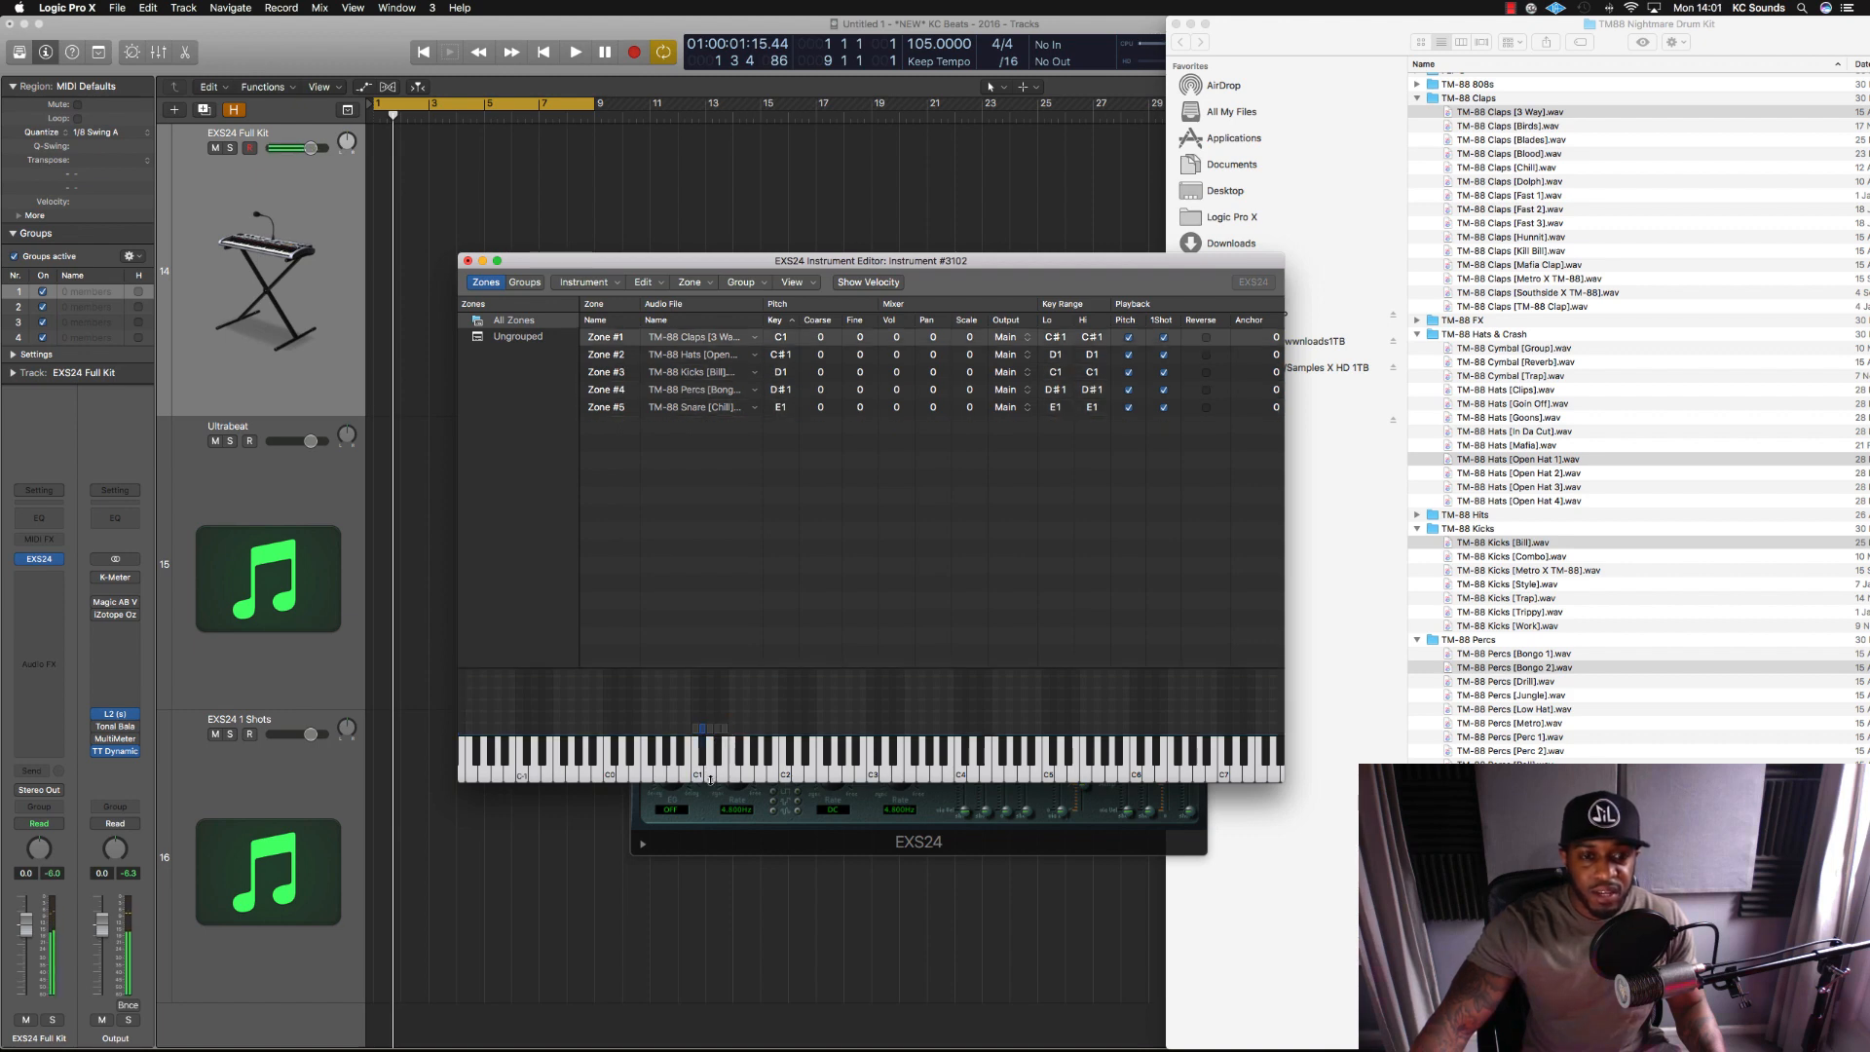
pyautogui.click(710, 776)
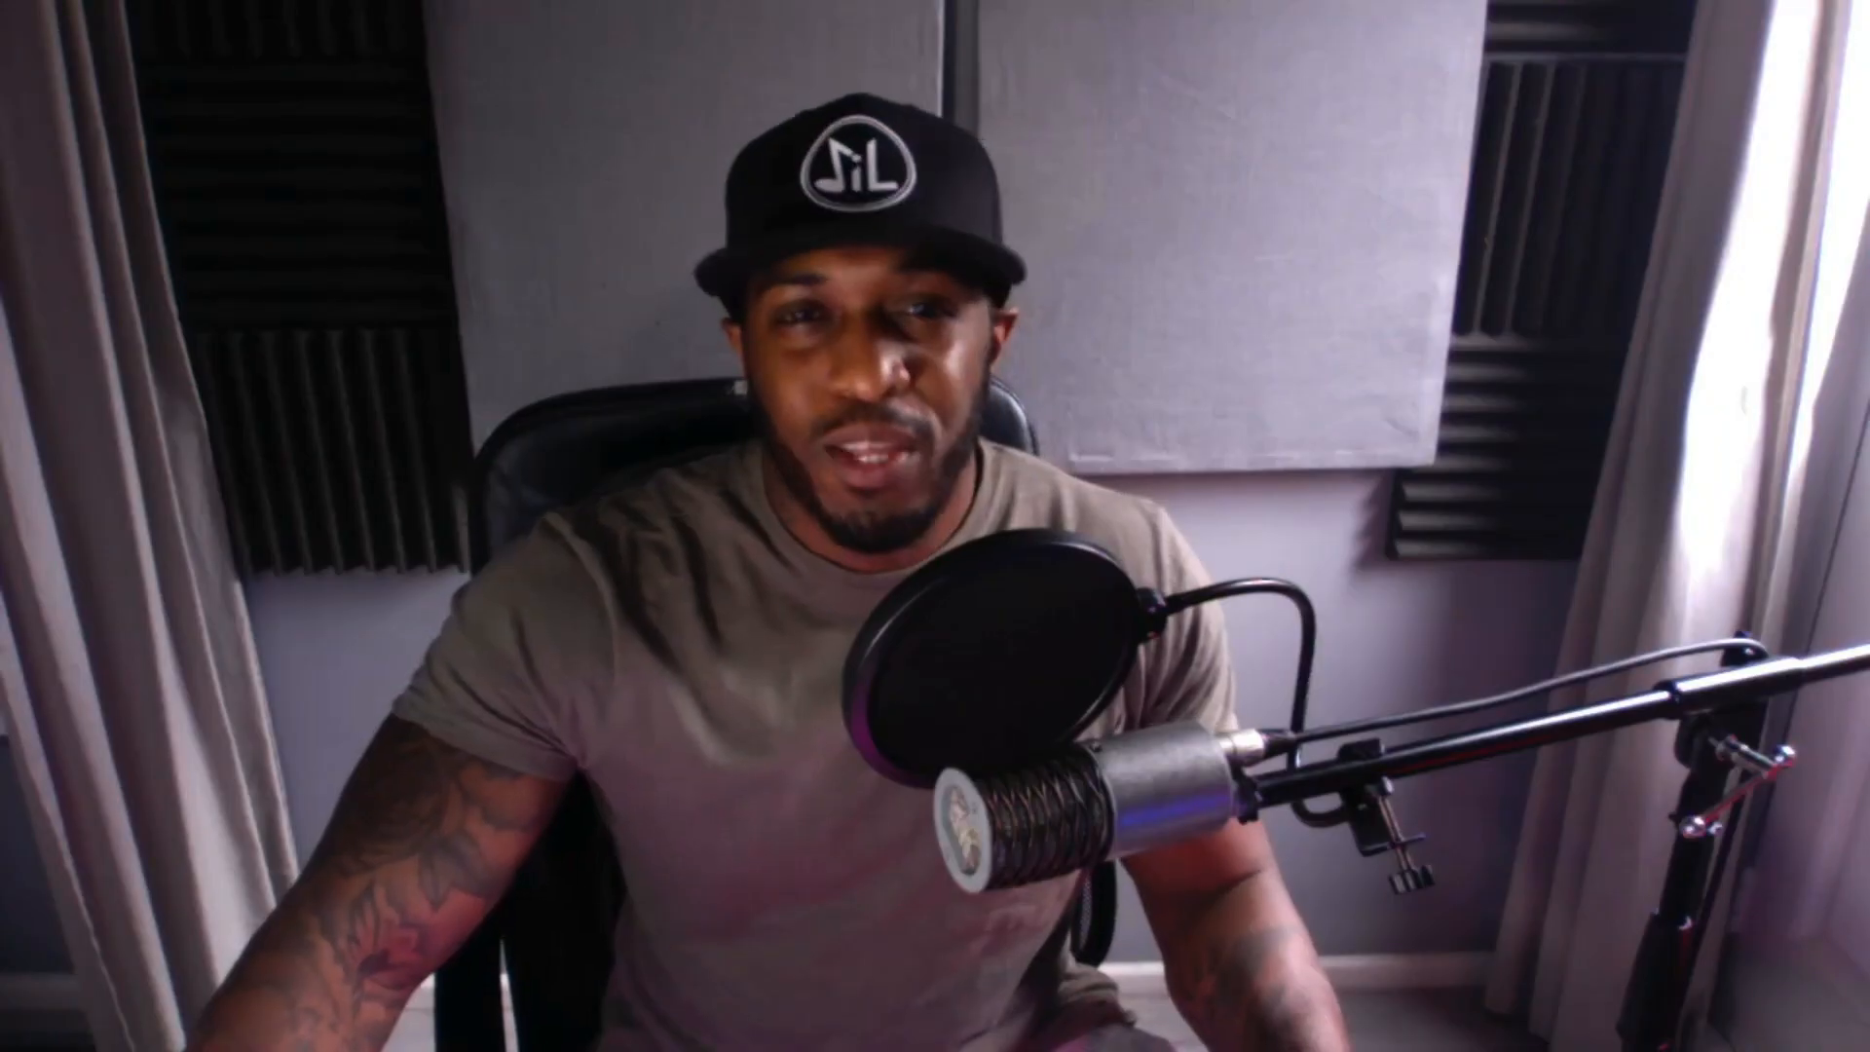
pyautogui.click(718, 761)
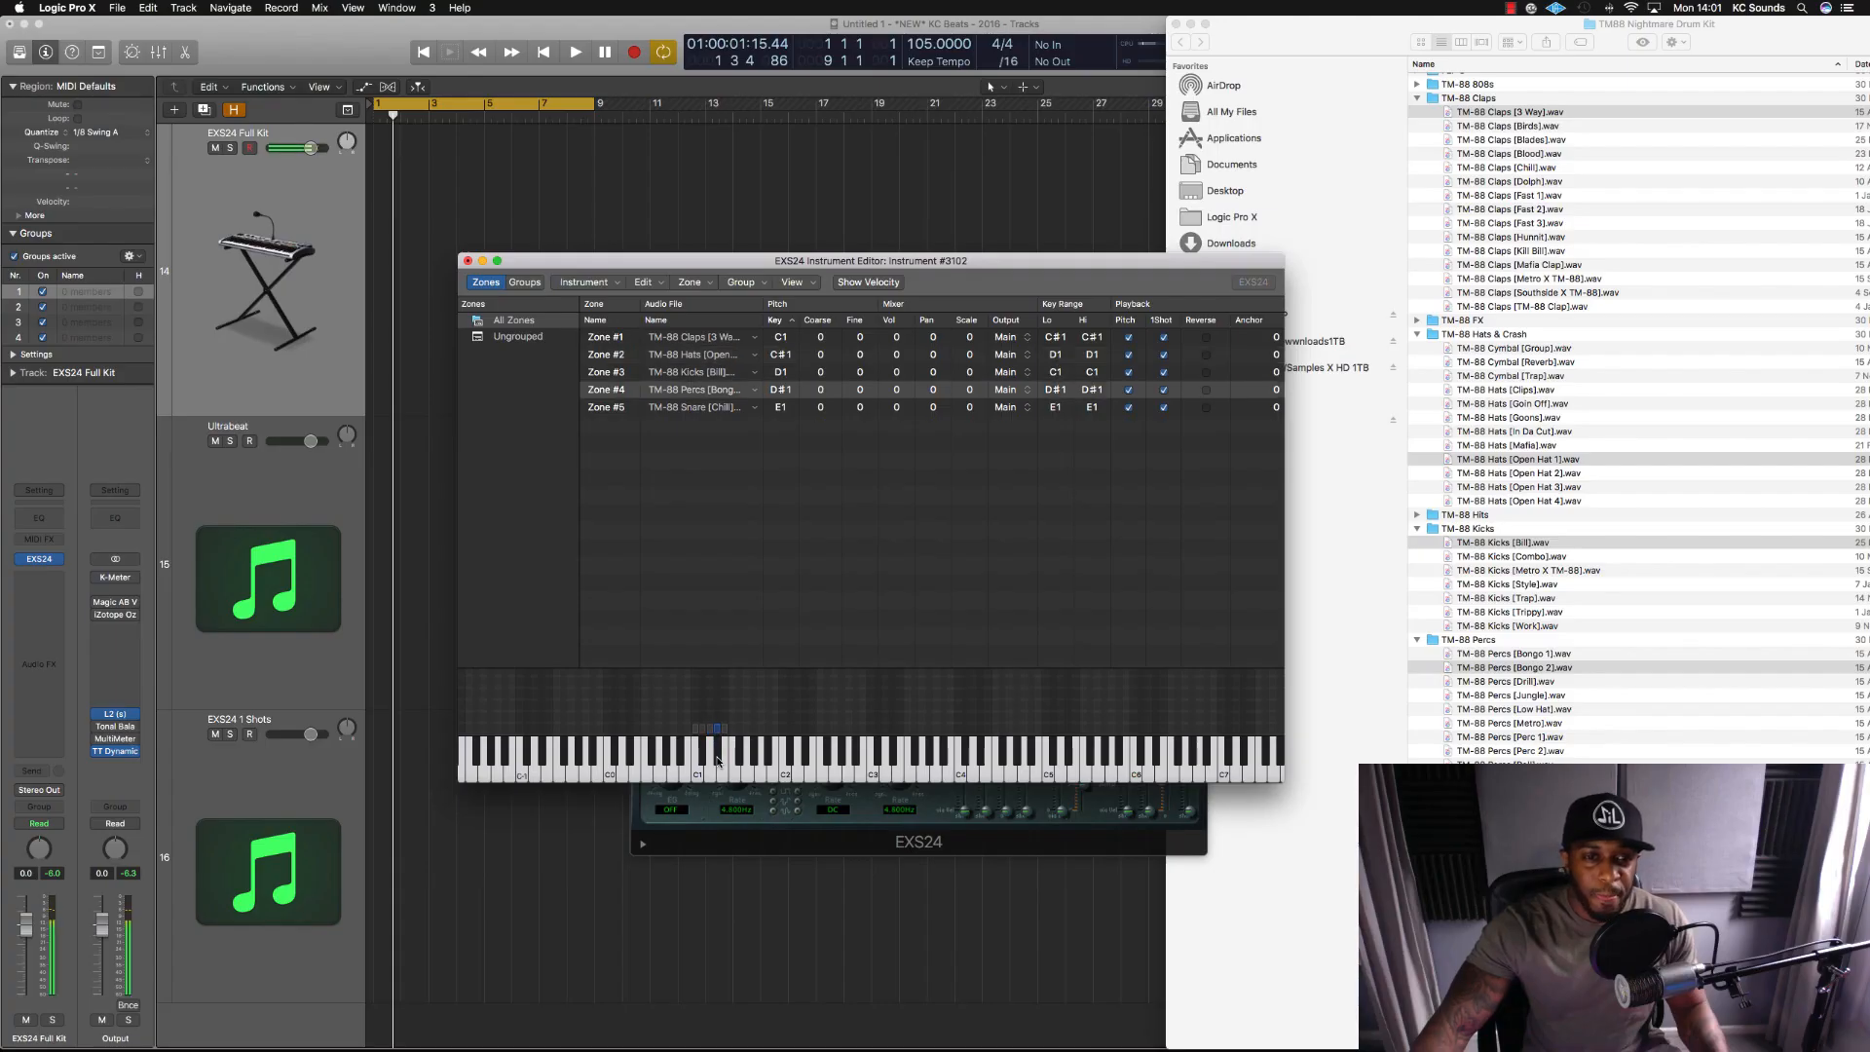
pyautogui.click(723, 777)
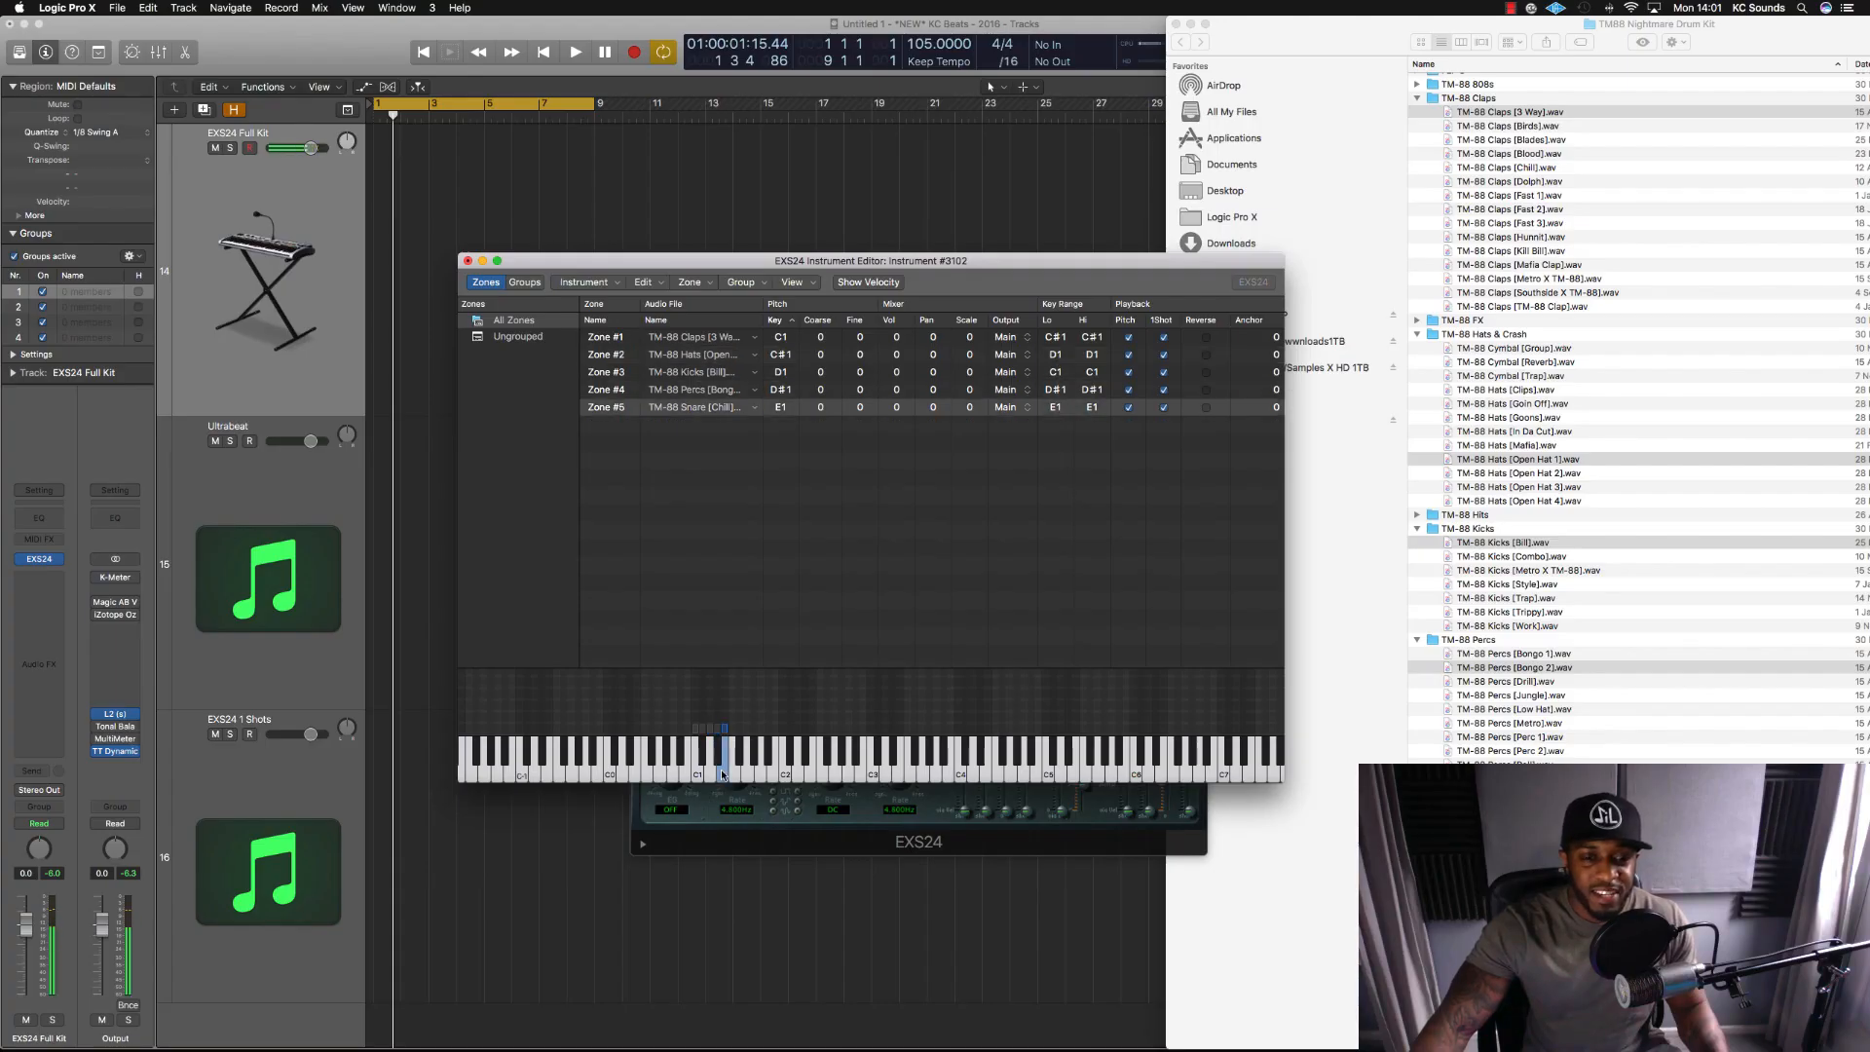
pyautogui.moveTo(1006, 278); pyautogui.dragTo(1116, 299)
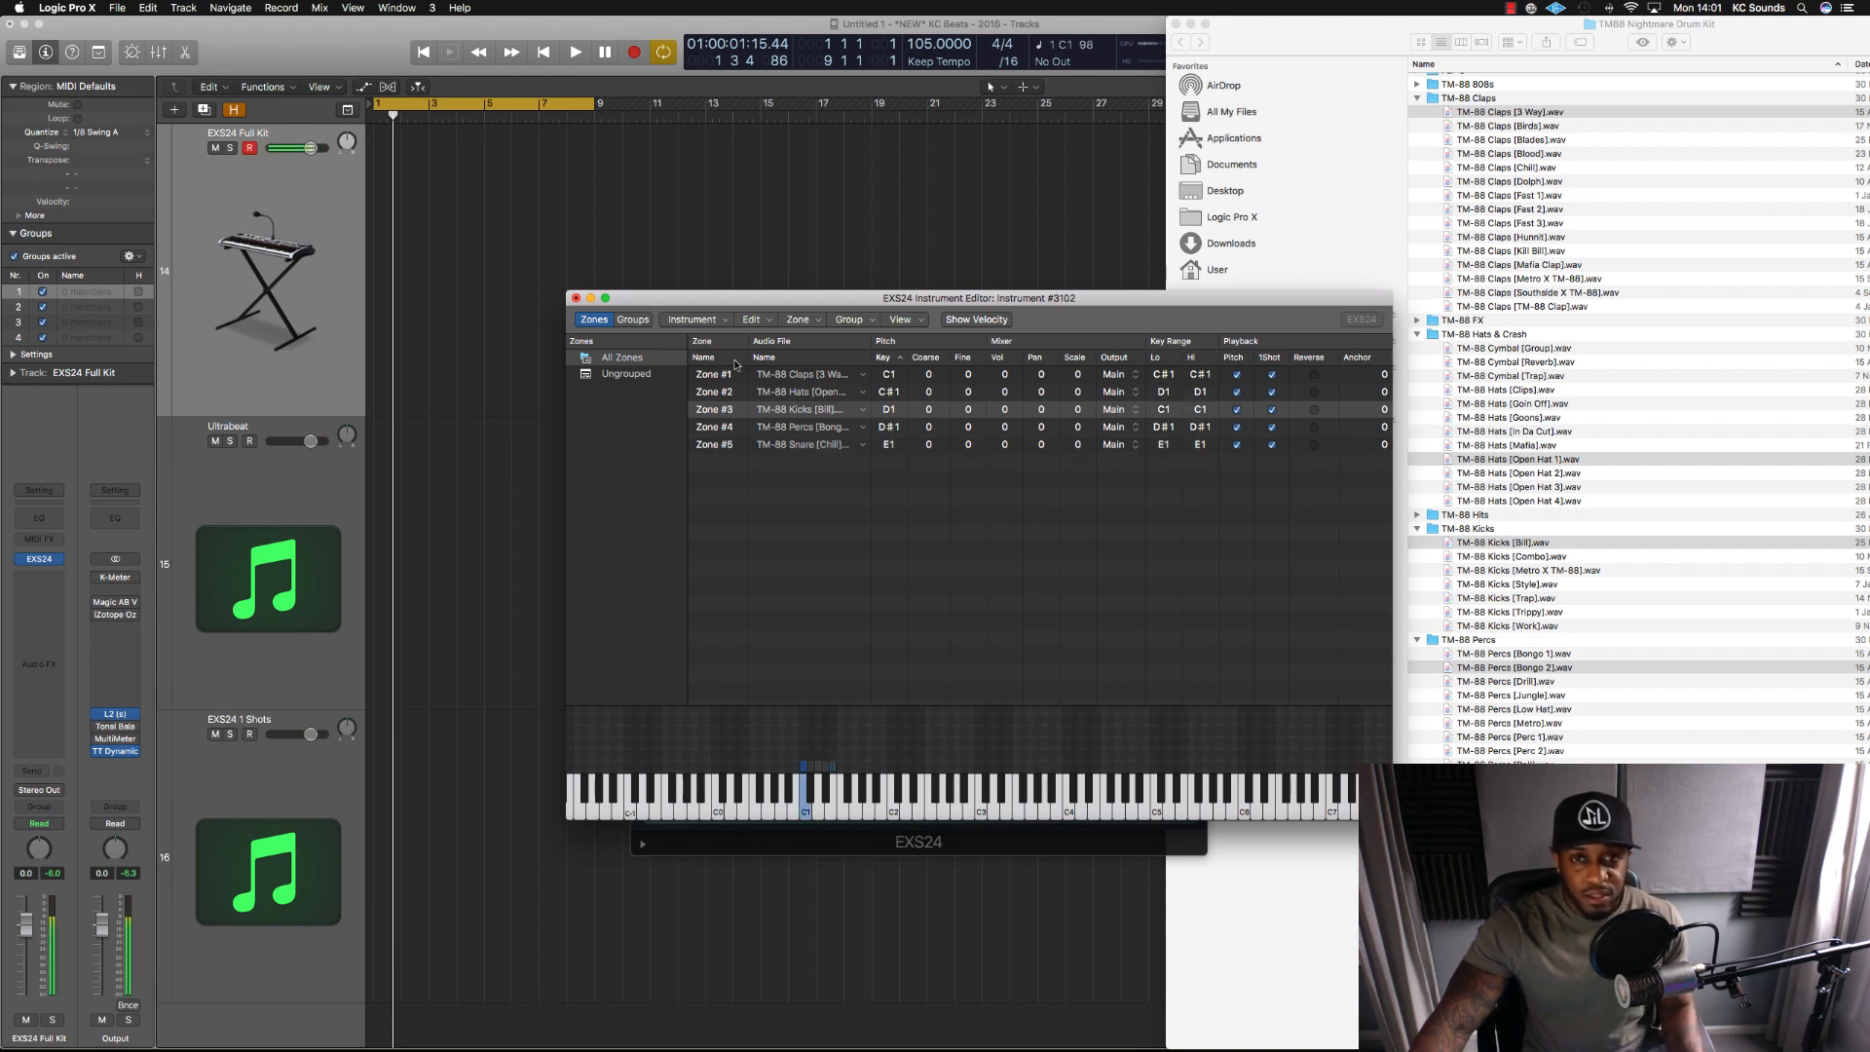
# Save the sampler instrument as "Dope Kit2" in the Sampler Instruments folder and close the open plug-in windows.
pyautogui.press('v')
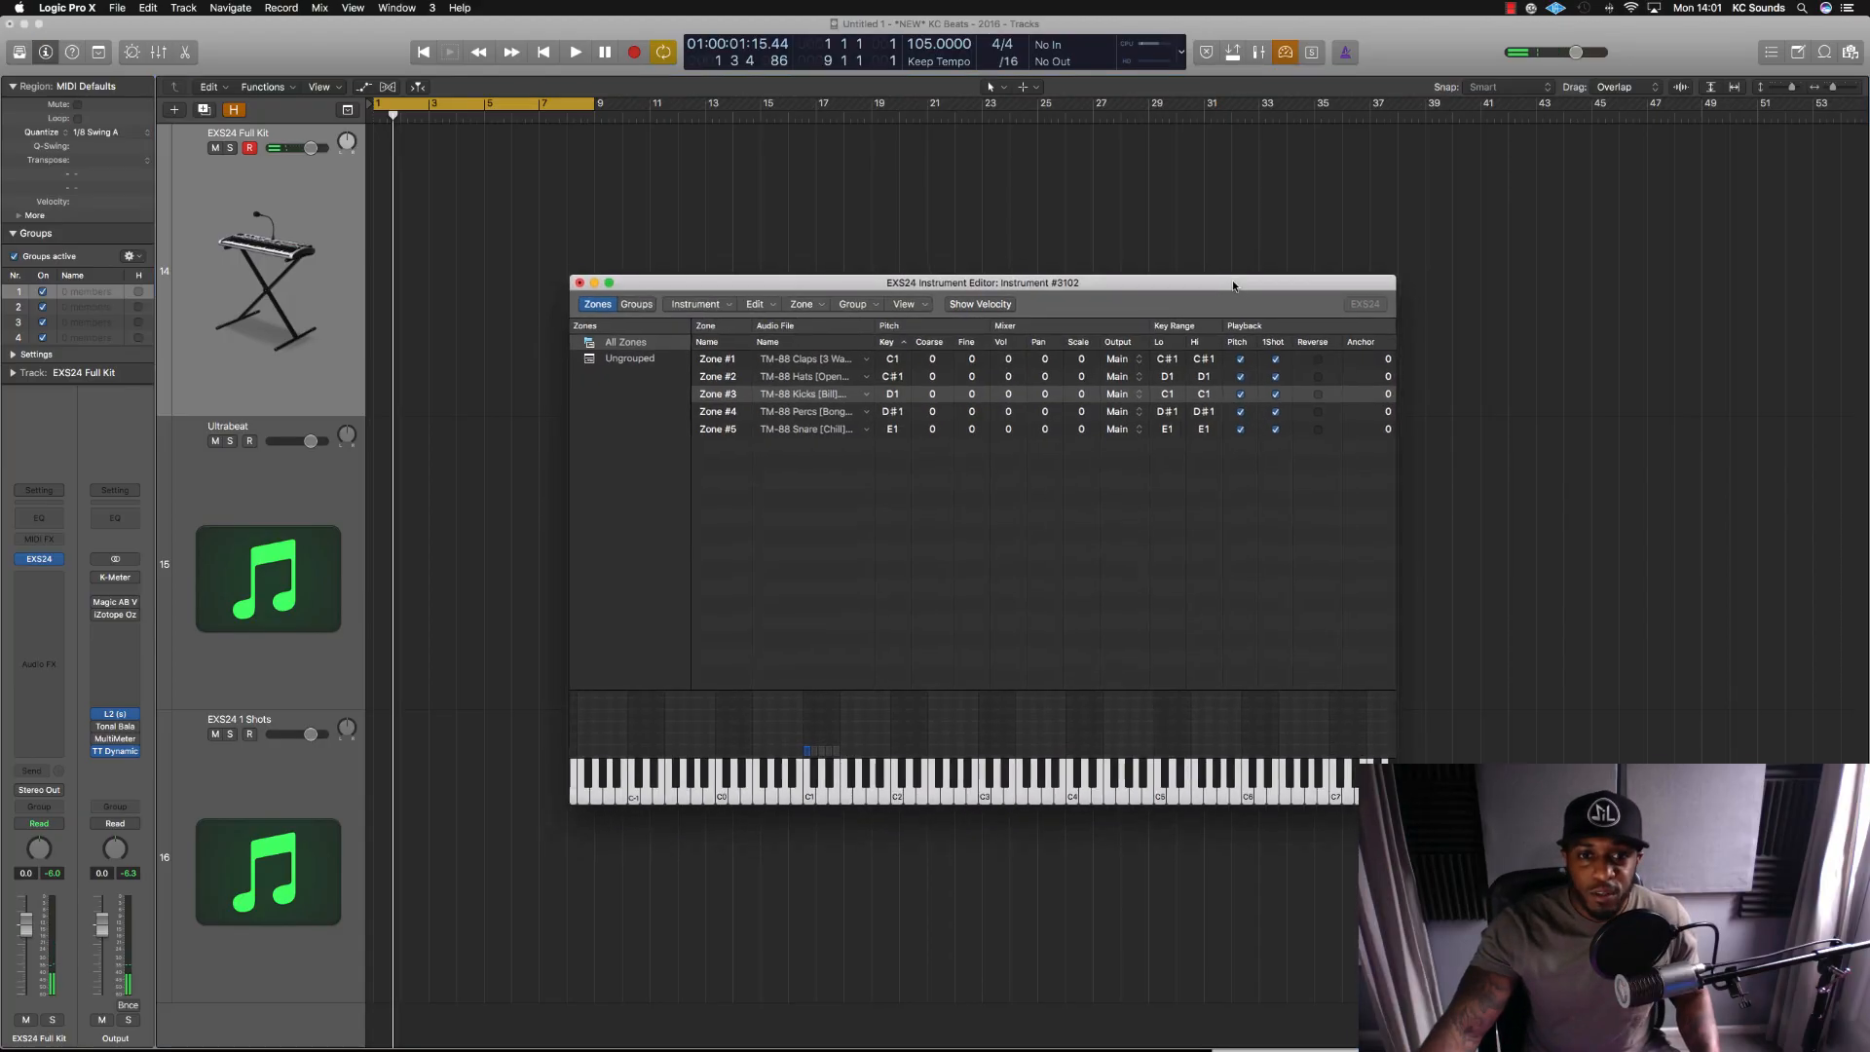
pyautogui.moveTo(1233, 285); pyautogui.dragTo(1234, 280)
pyautogui.click(582, 279)
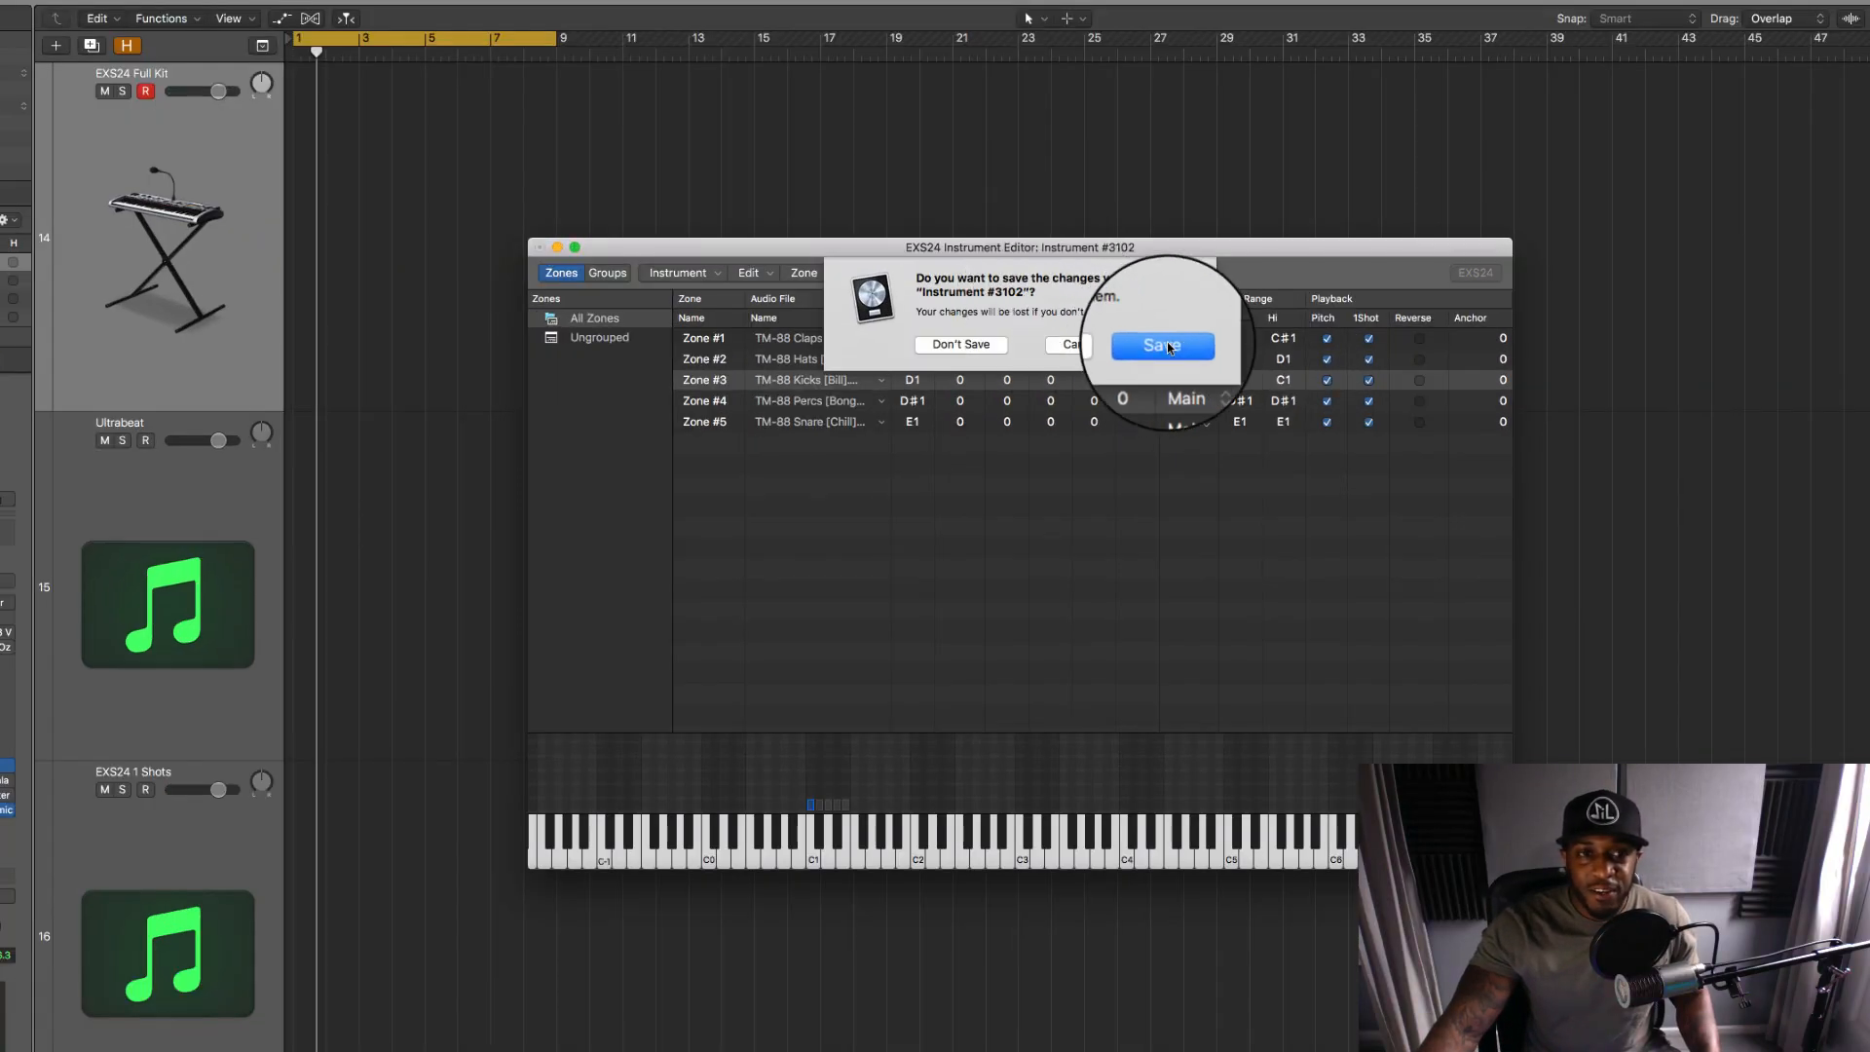
pyautogui.click(1067, 344)
pyautogui.click(540, 248)
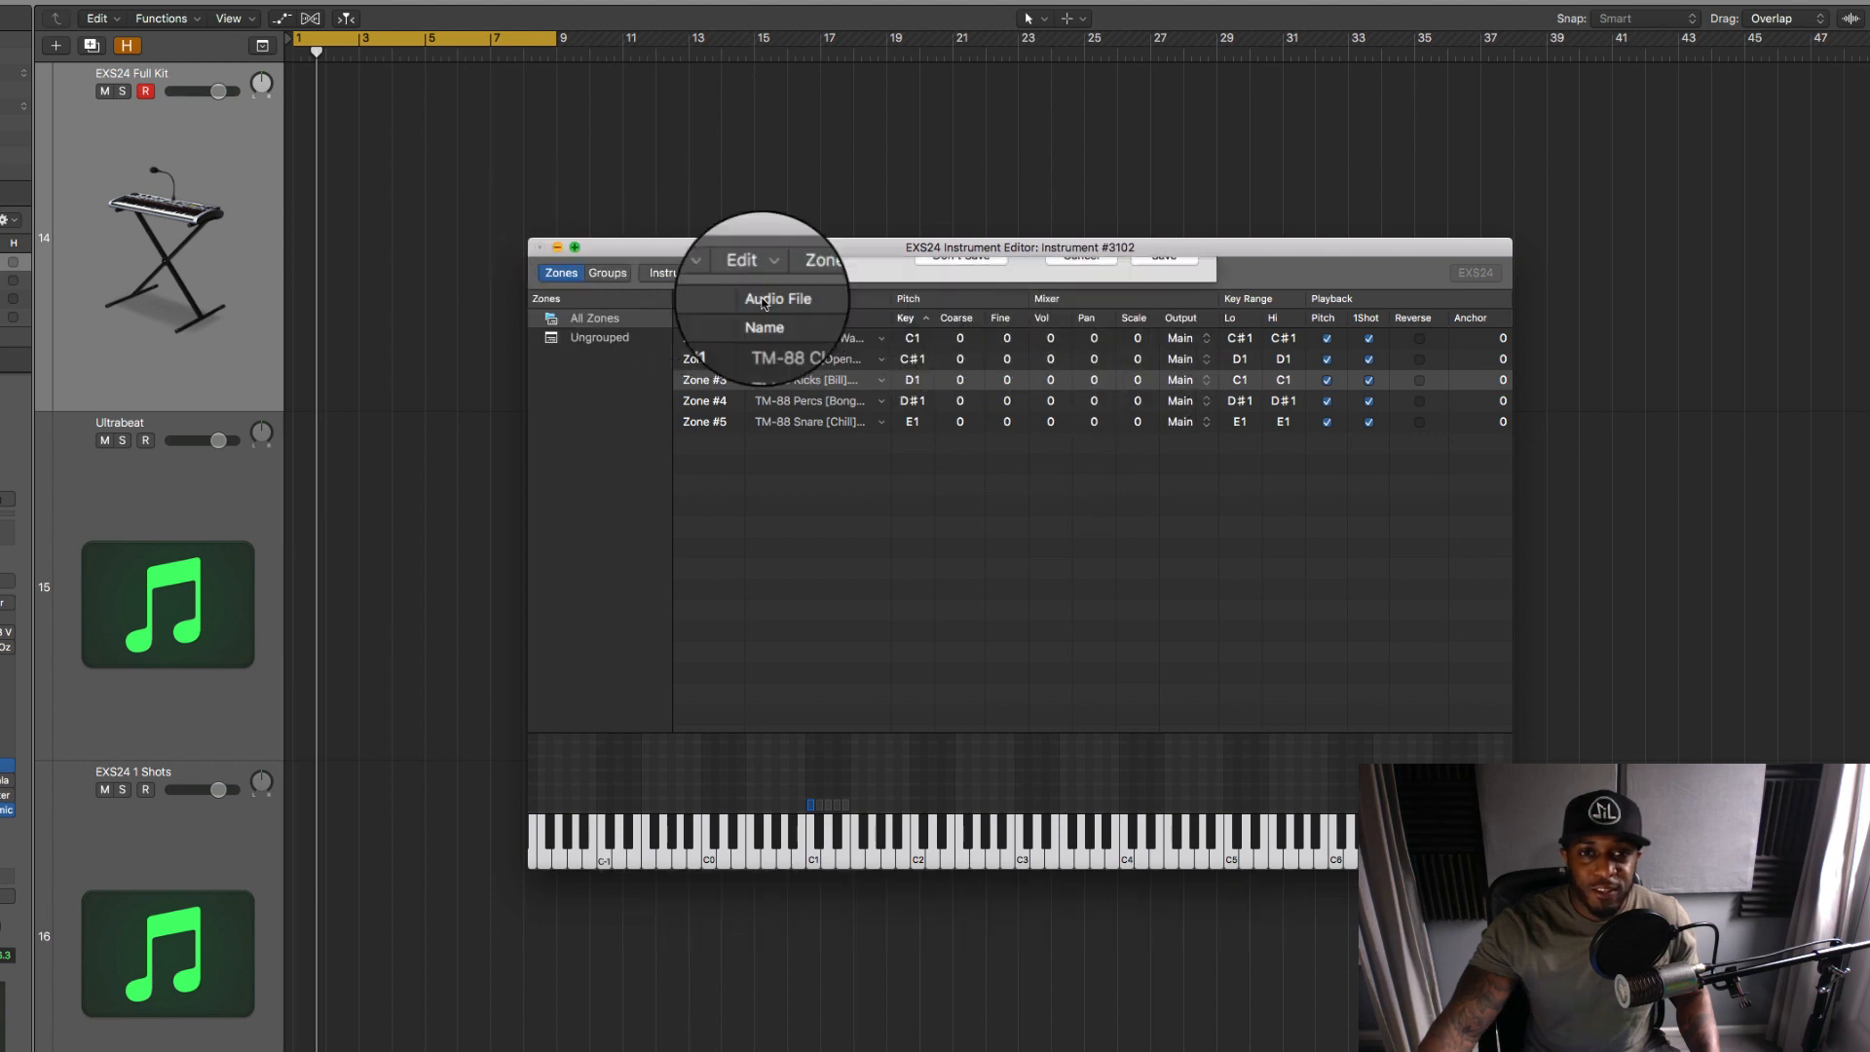
pyautogui.click(1167, 344)
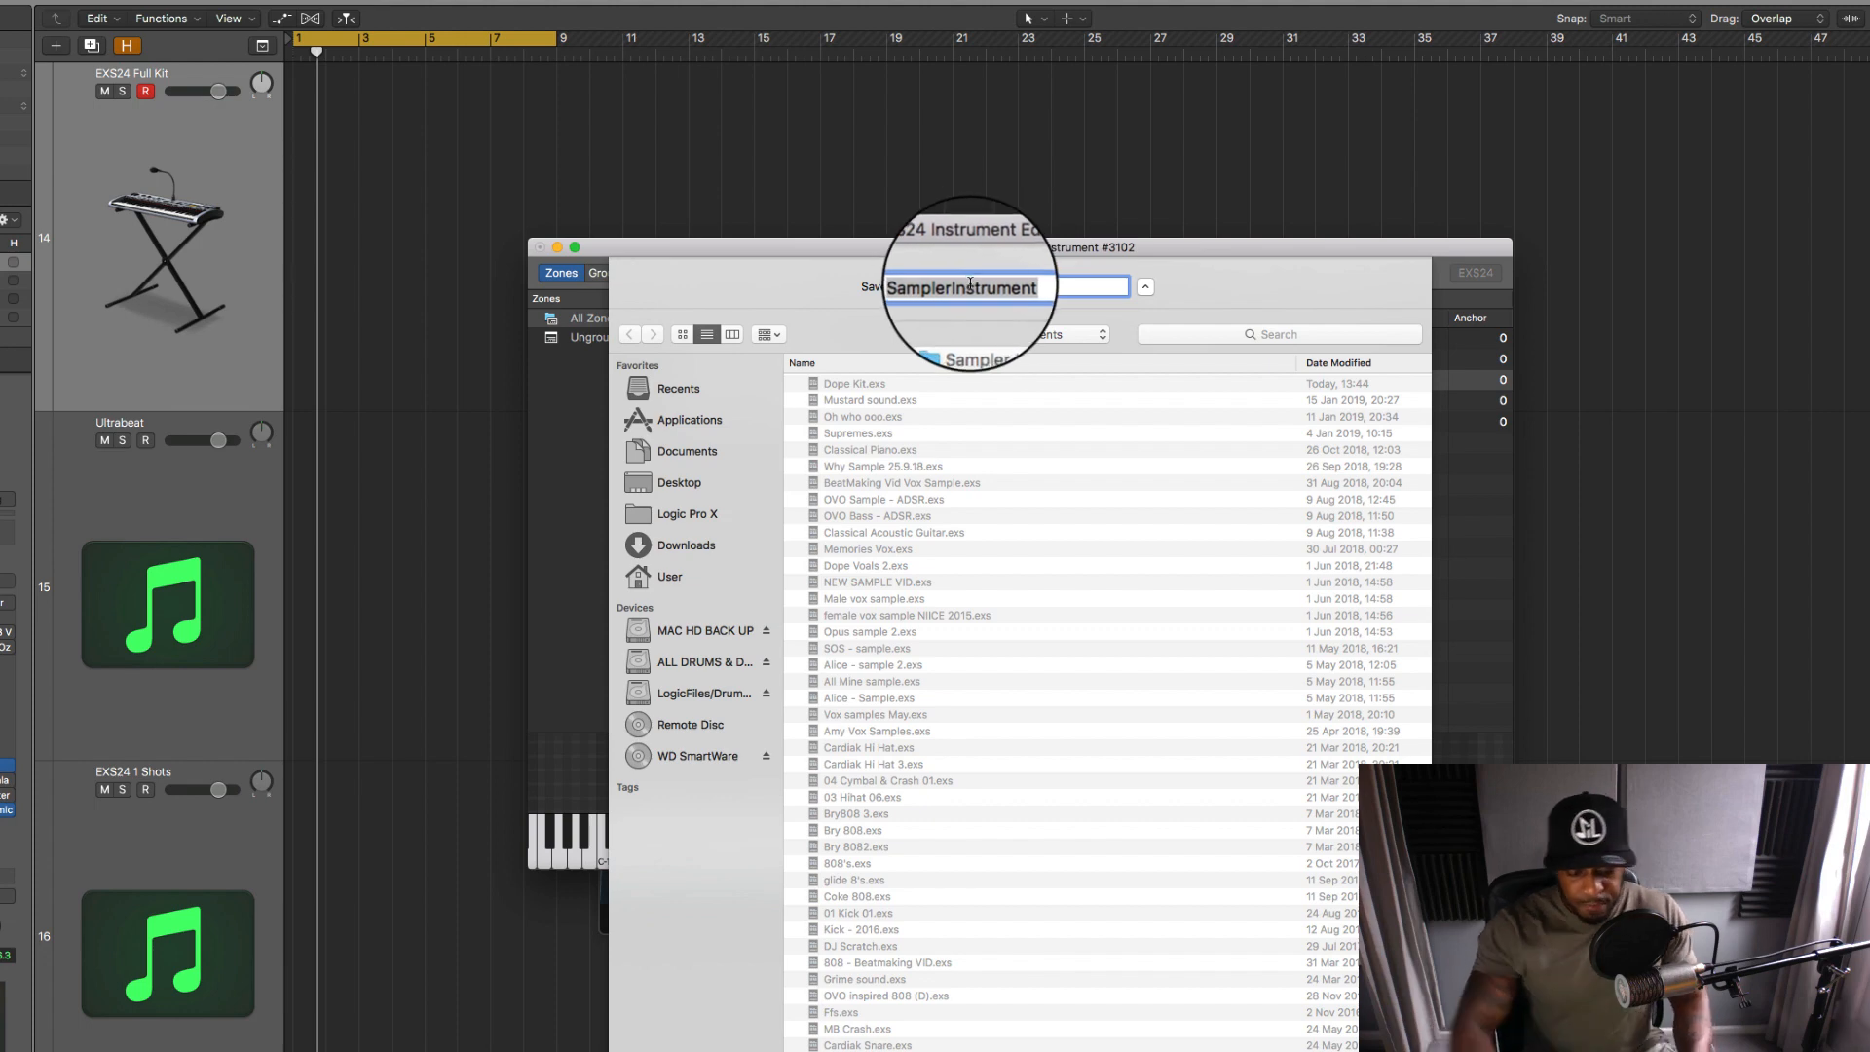
pyautogui.write('Dope')
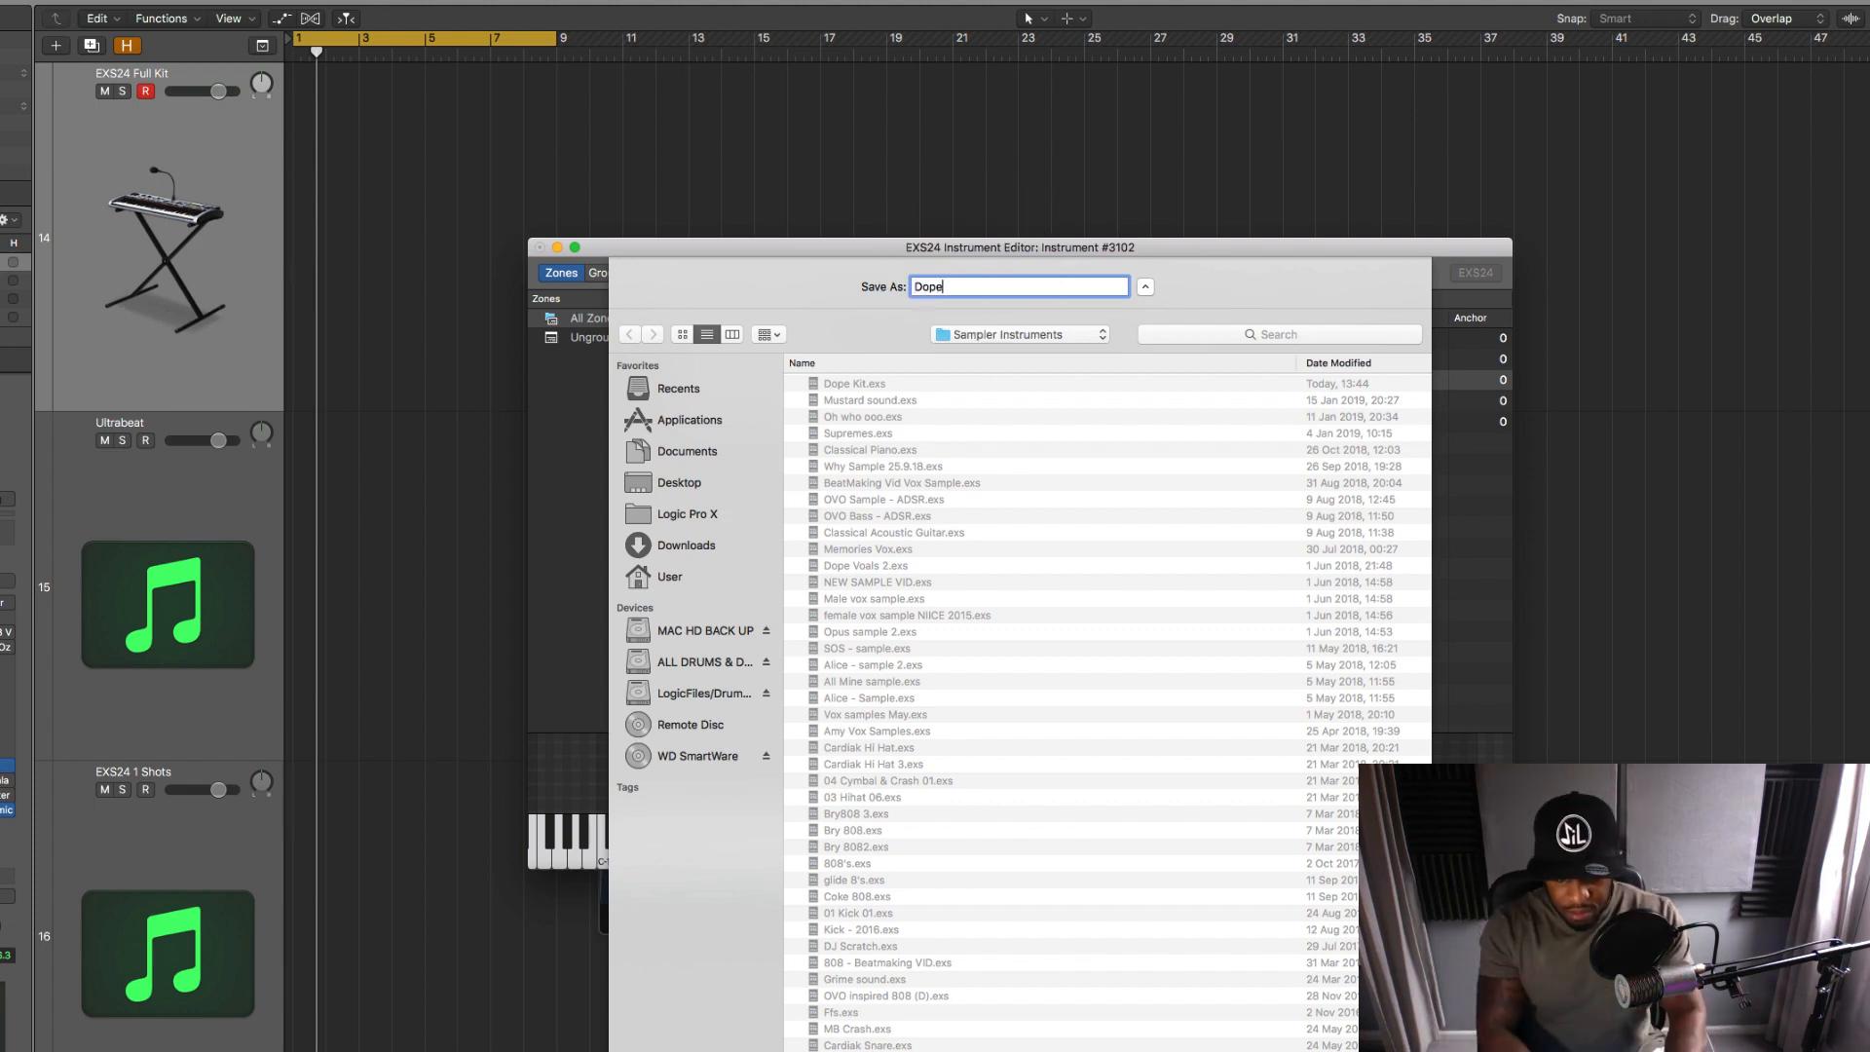
pyautogui.write(' Kit2')
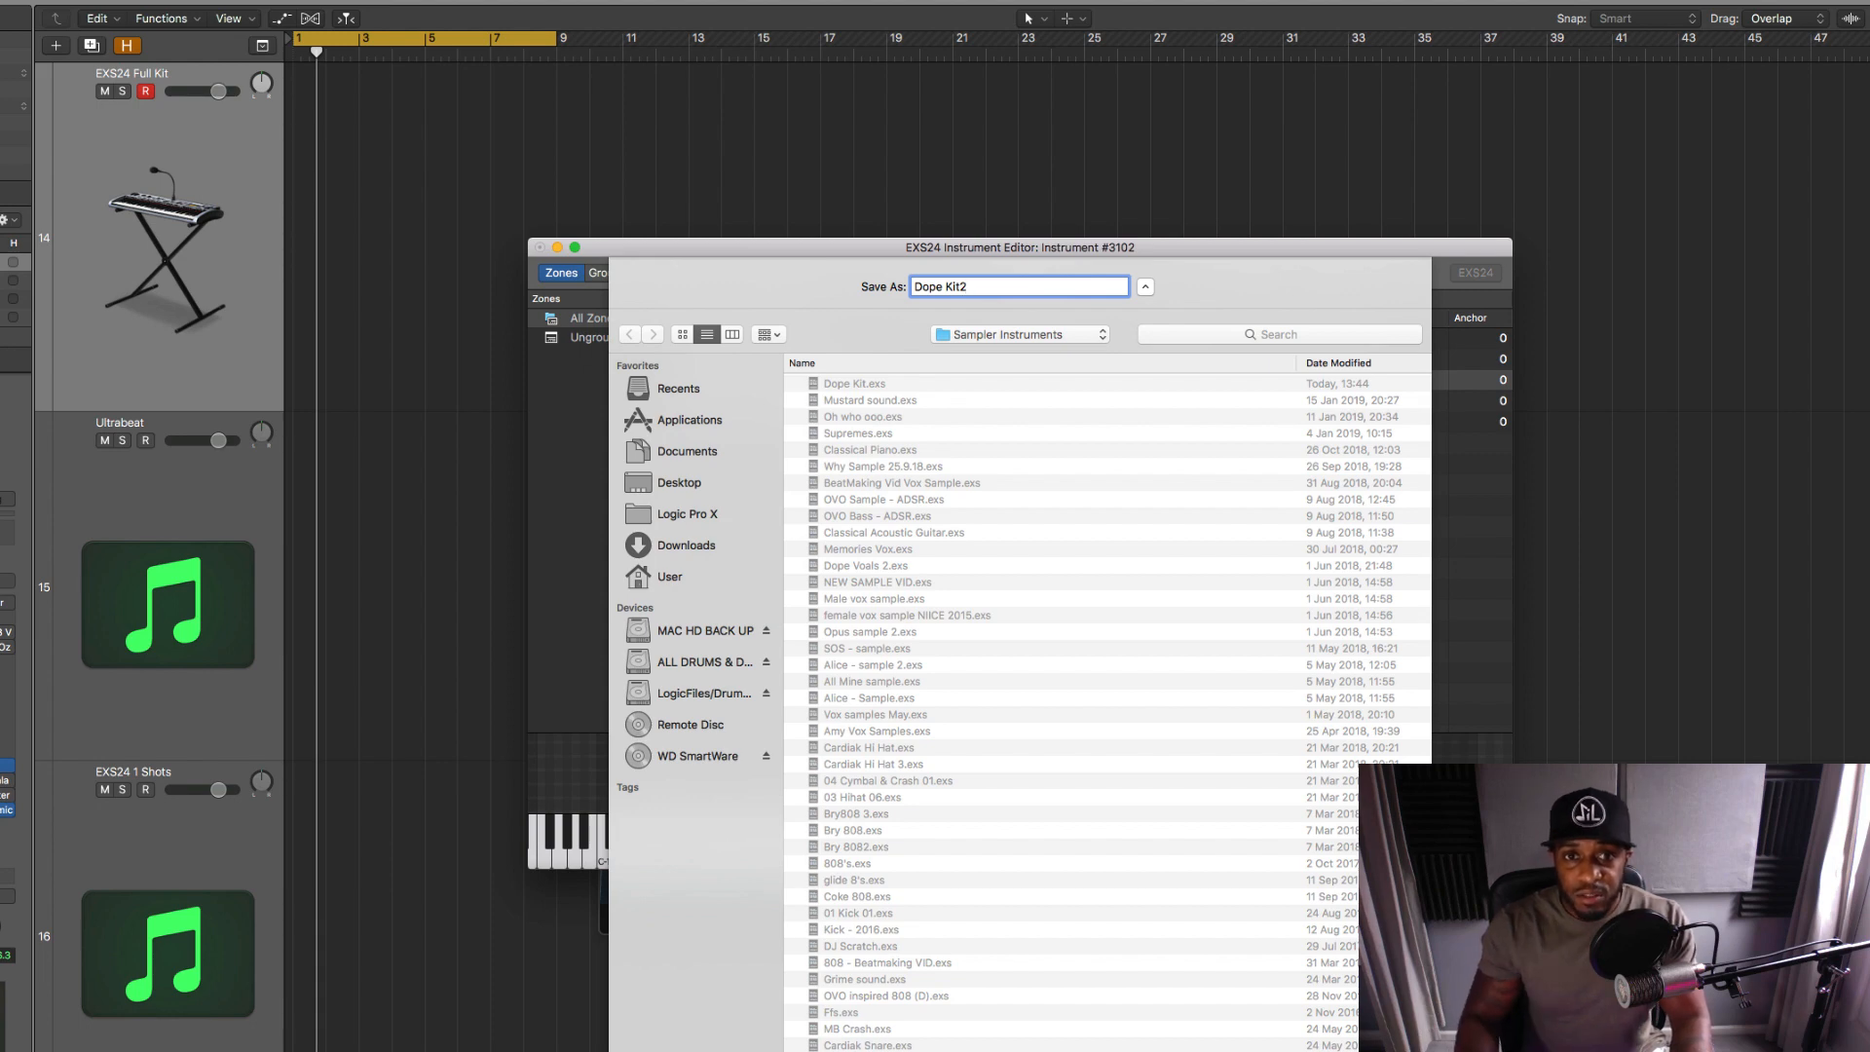
pyautogui.press('Return')
pyautogui.press('super+w')
pyautogui.press('super+w')
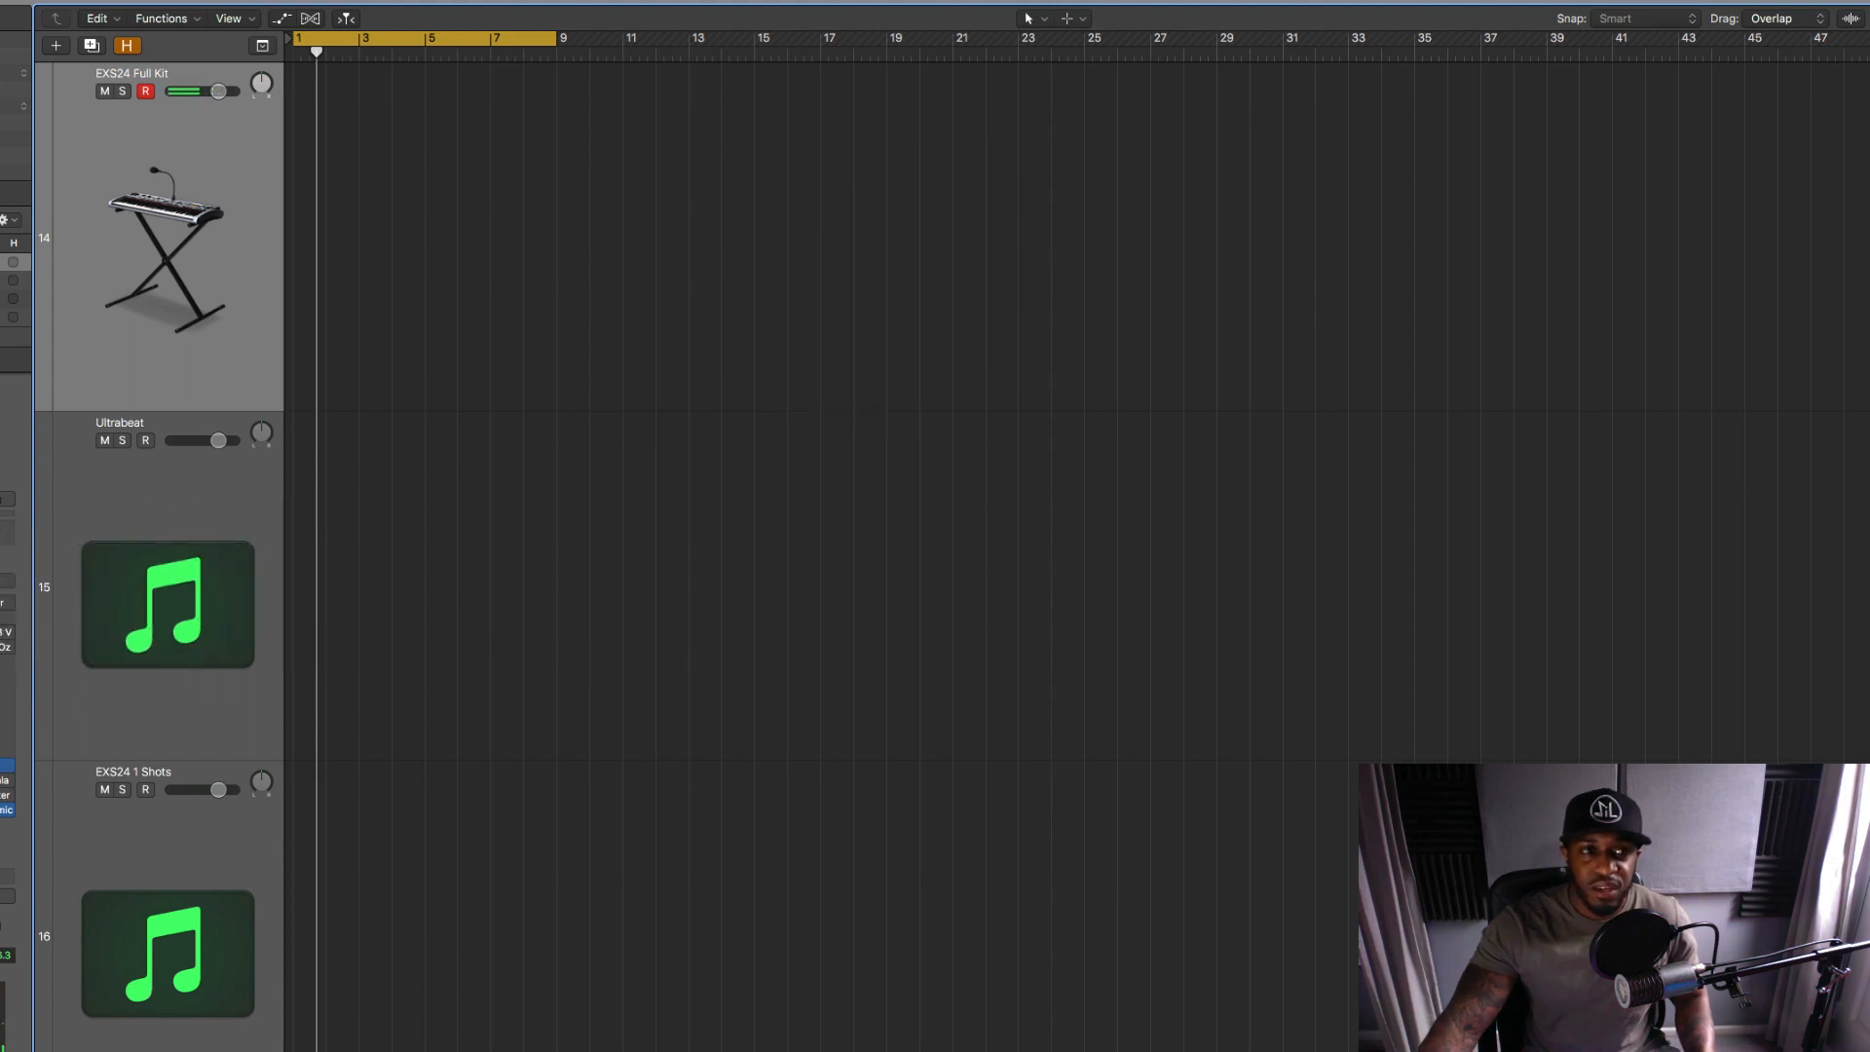
# Reopen the EXS24 on the EXS24 Full Kit track, try its Tune control and close the plug-in window.
pyautogui.click(2, 604)
pyautogui.moveTo(940, 496); pyautogui.dragTo(995, 560)
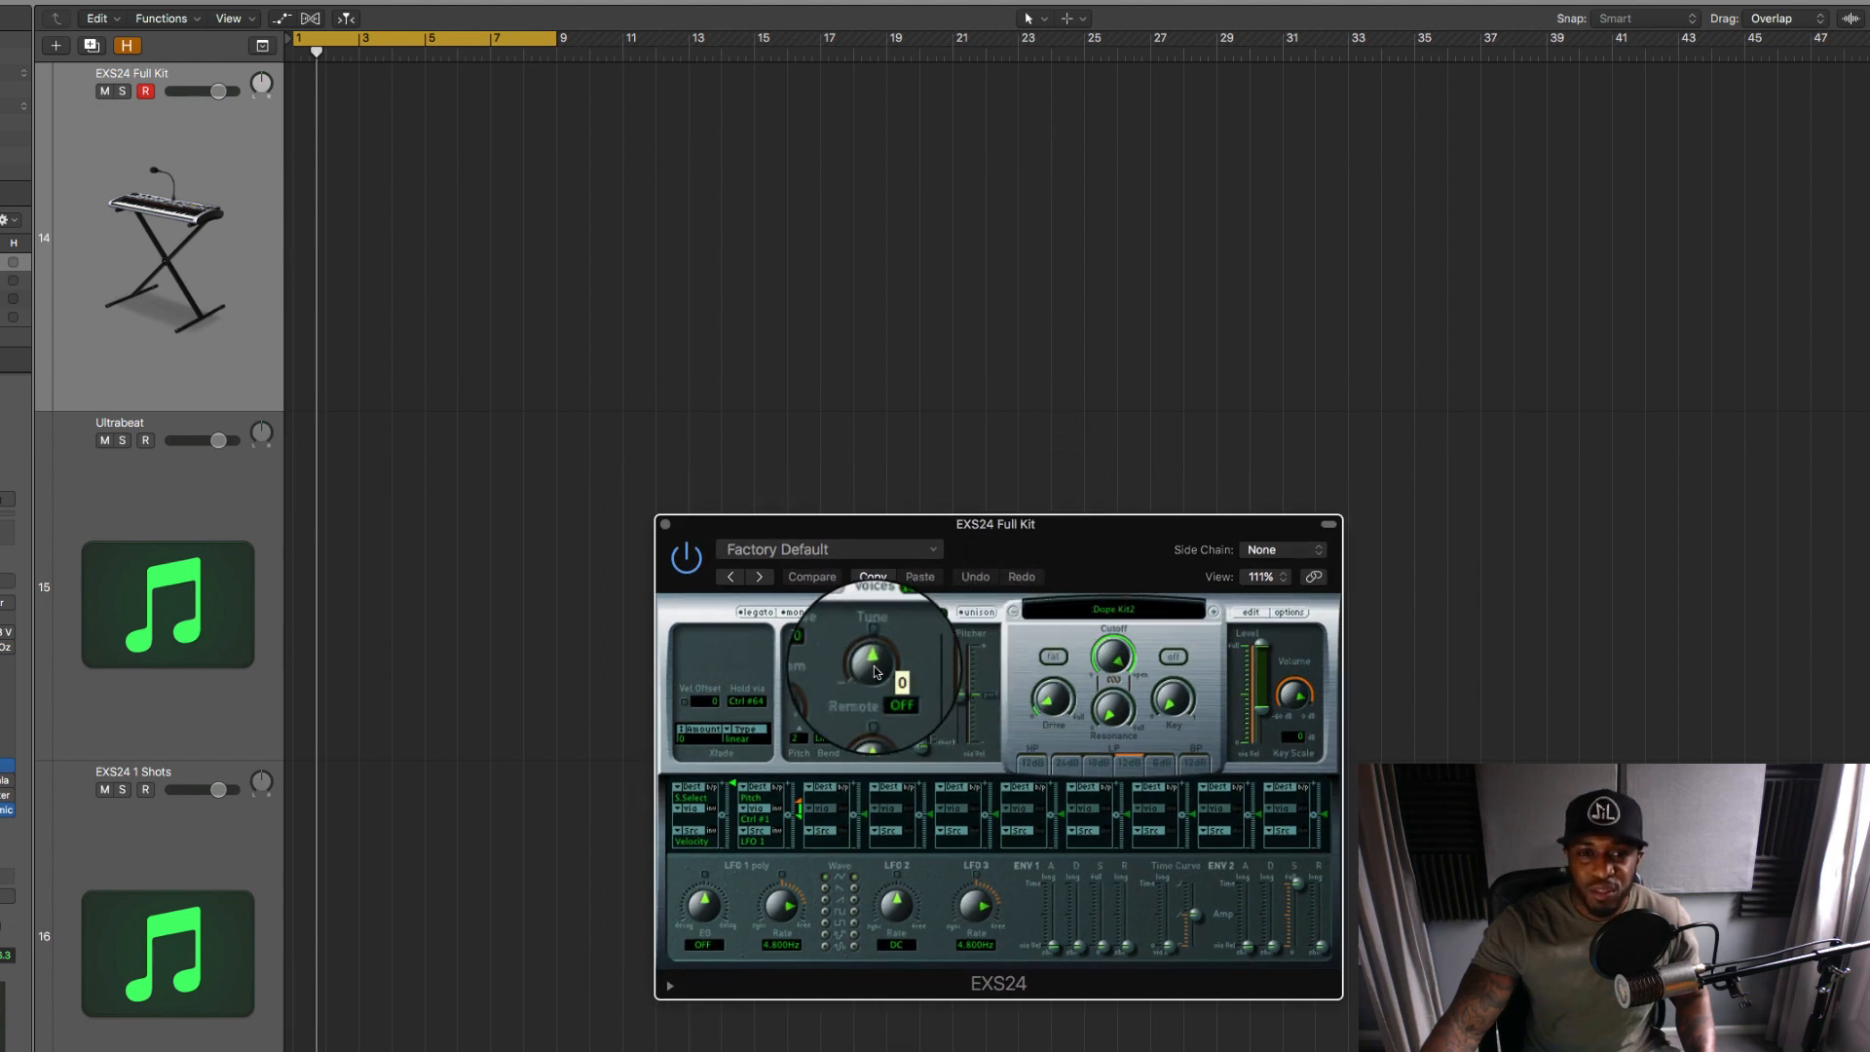
pyautogui.moveTo(874, 671); pyautogui.dragTo(876, 660)
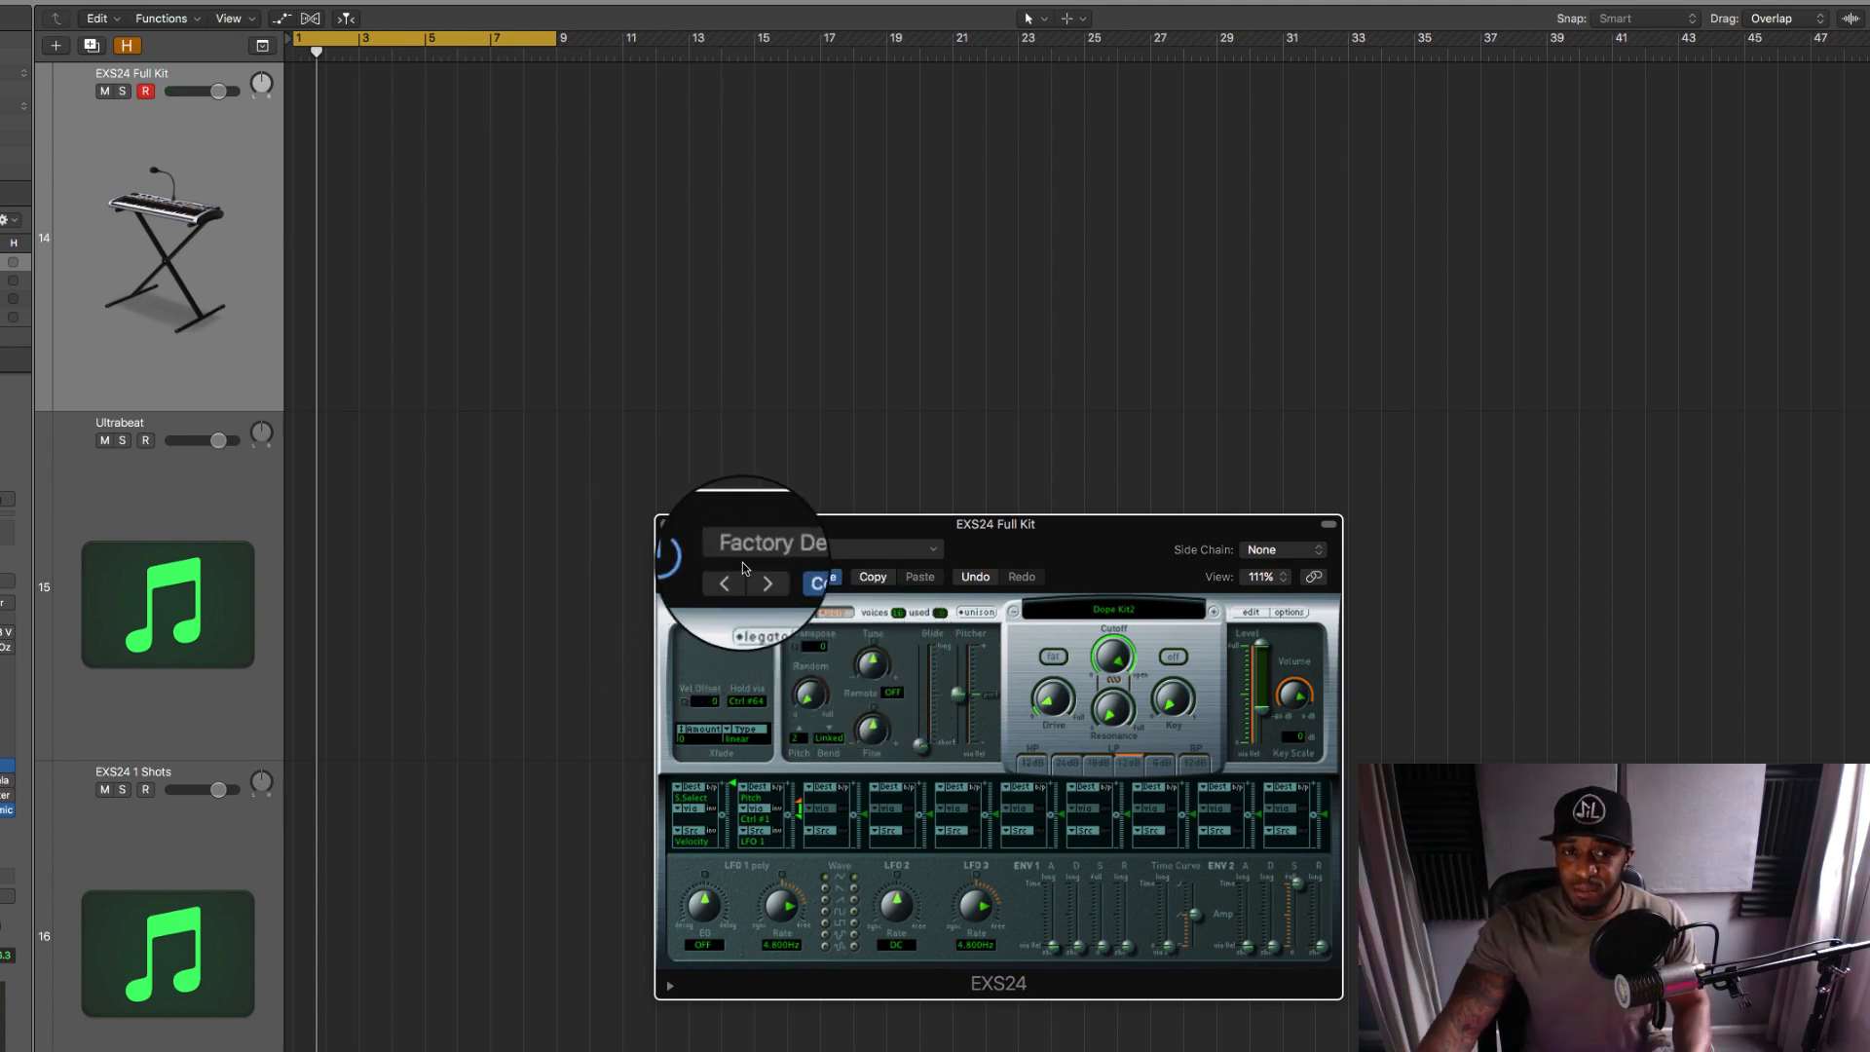
pyautogui.click(665, 524)
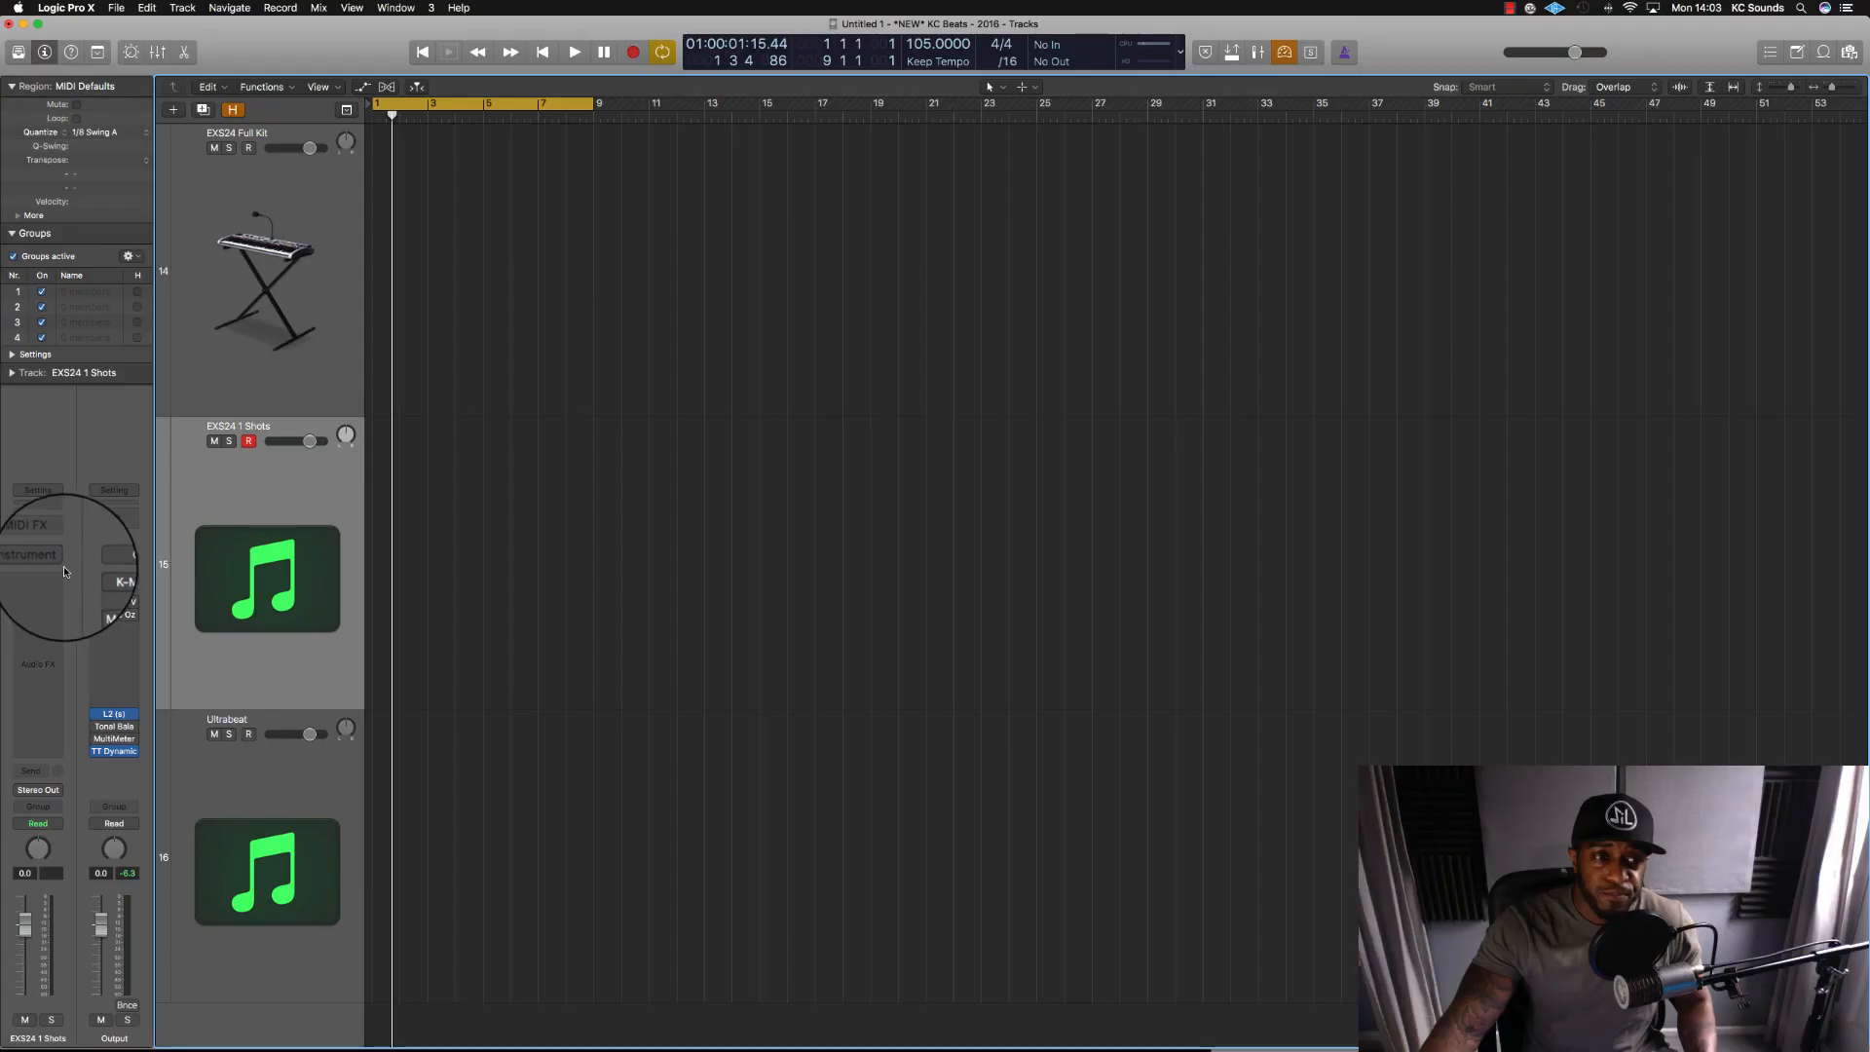
# Load a stereo EXS24 sampler on the EXS24 1 Shots track and open its instrument editor.
pyautogui.click(60, 565)
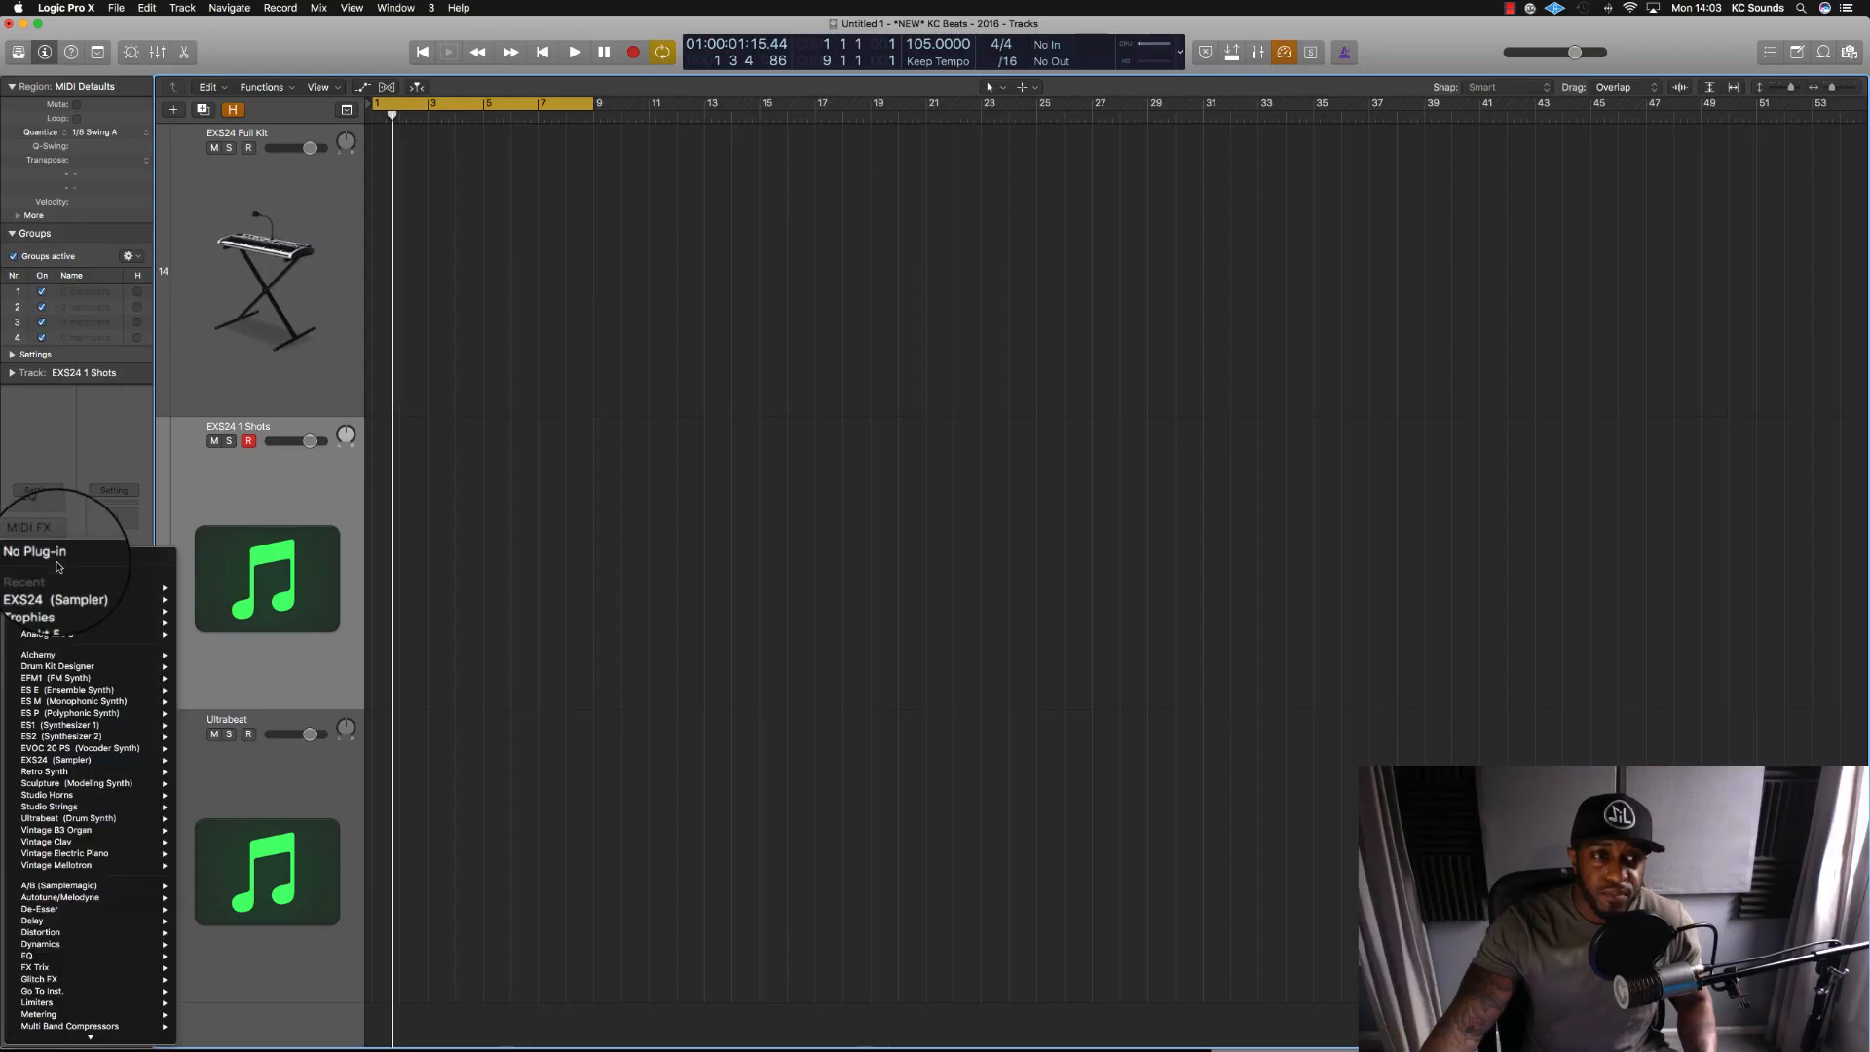
pyautogui.moveTo(119, 589)
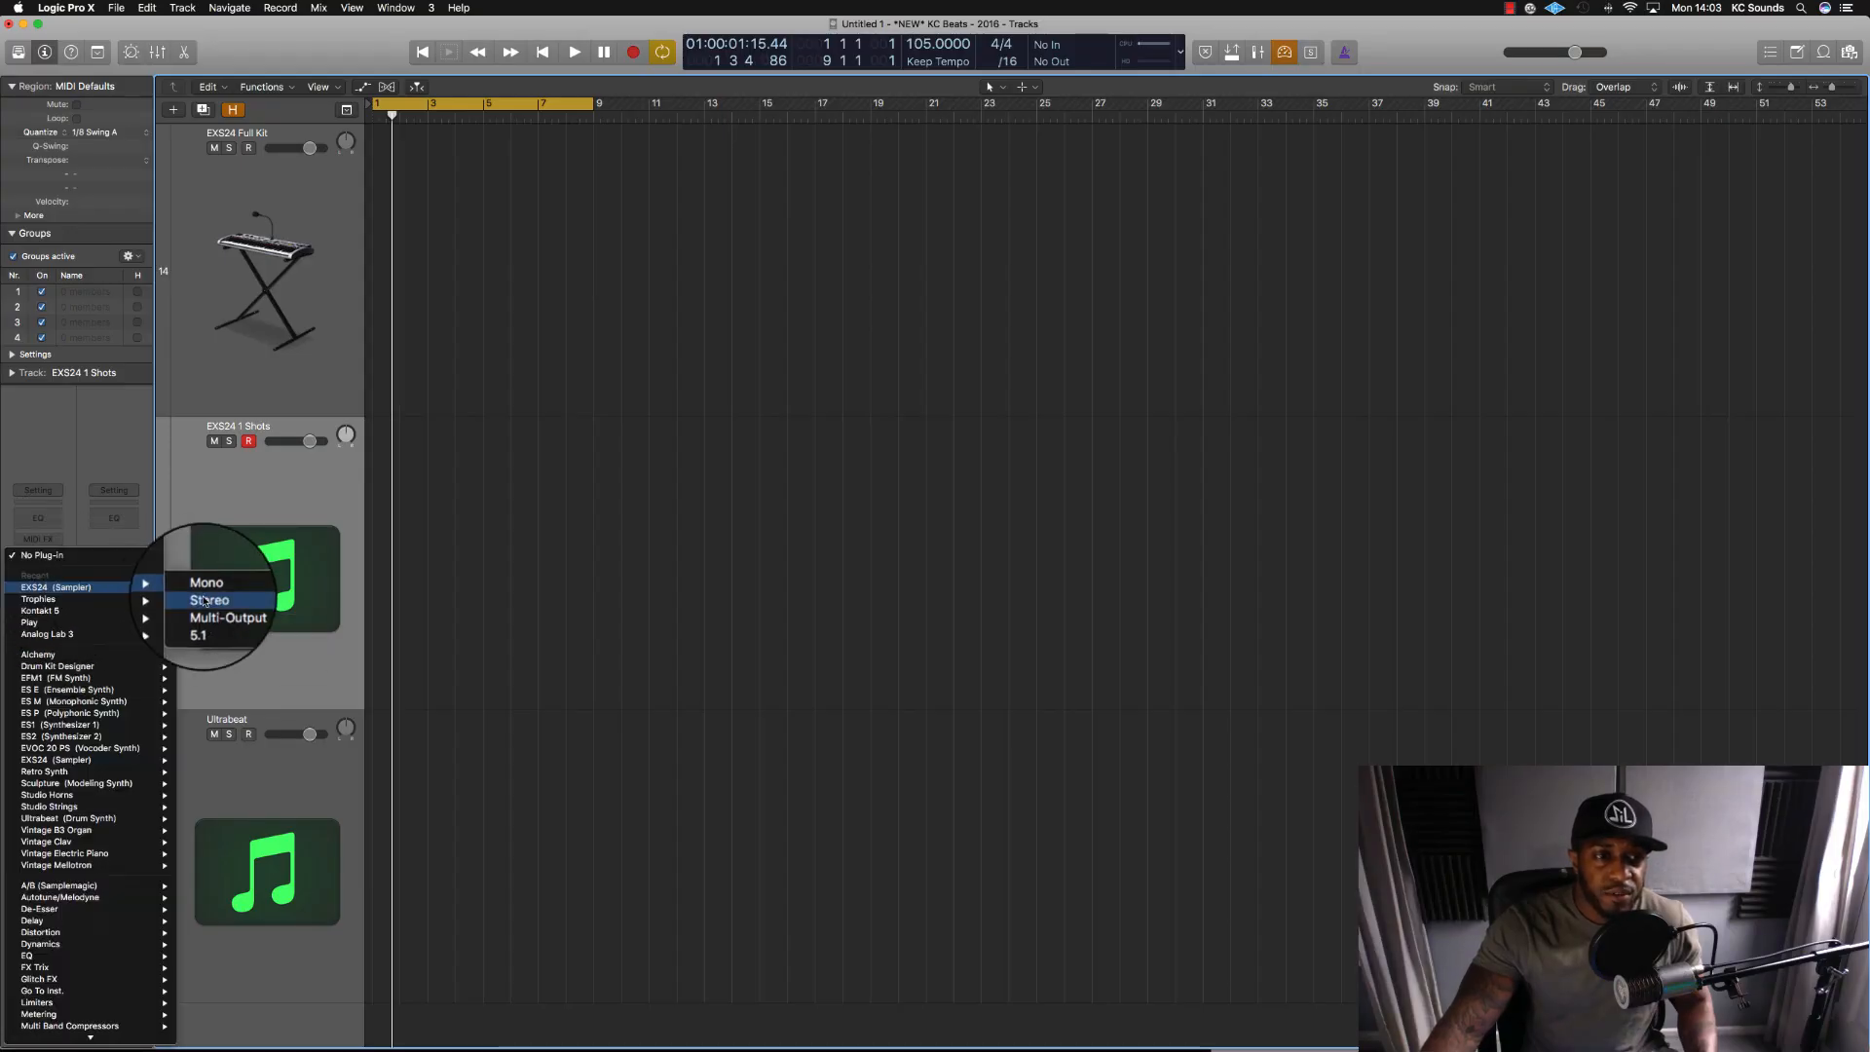
pyautogui.click(205, 600)
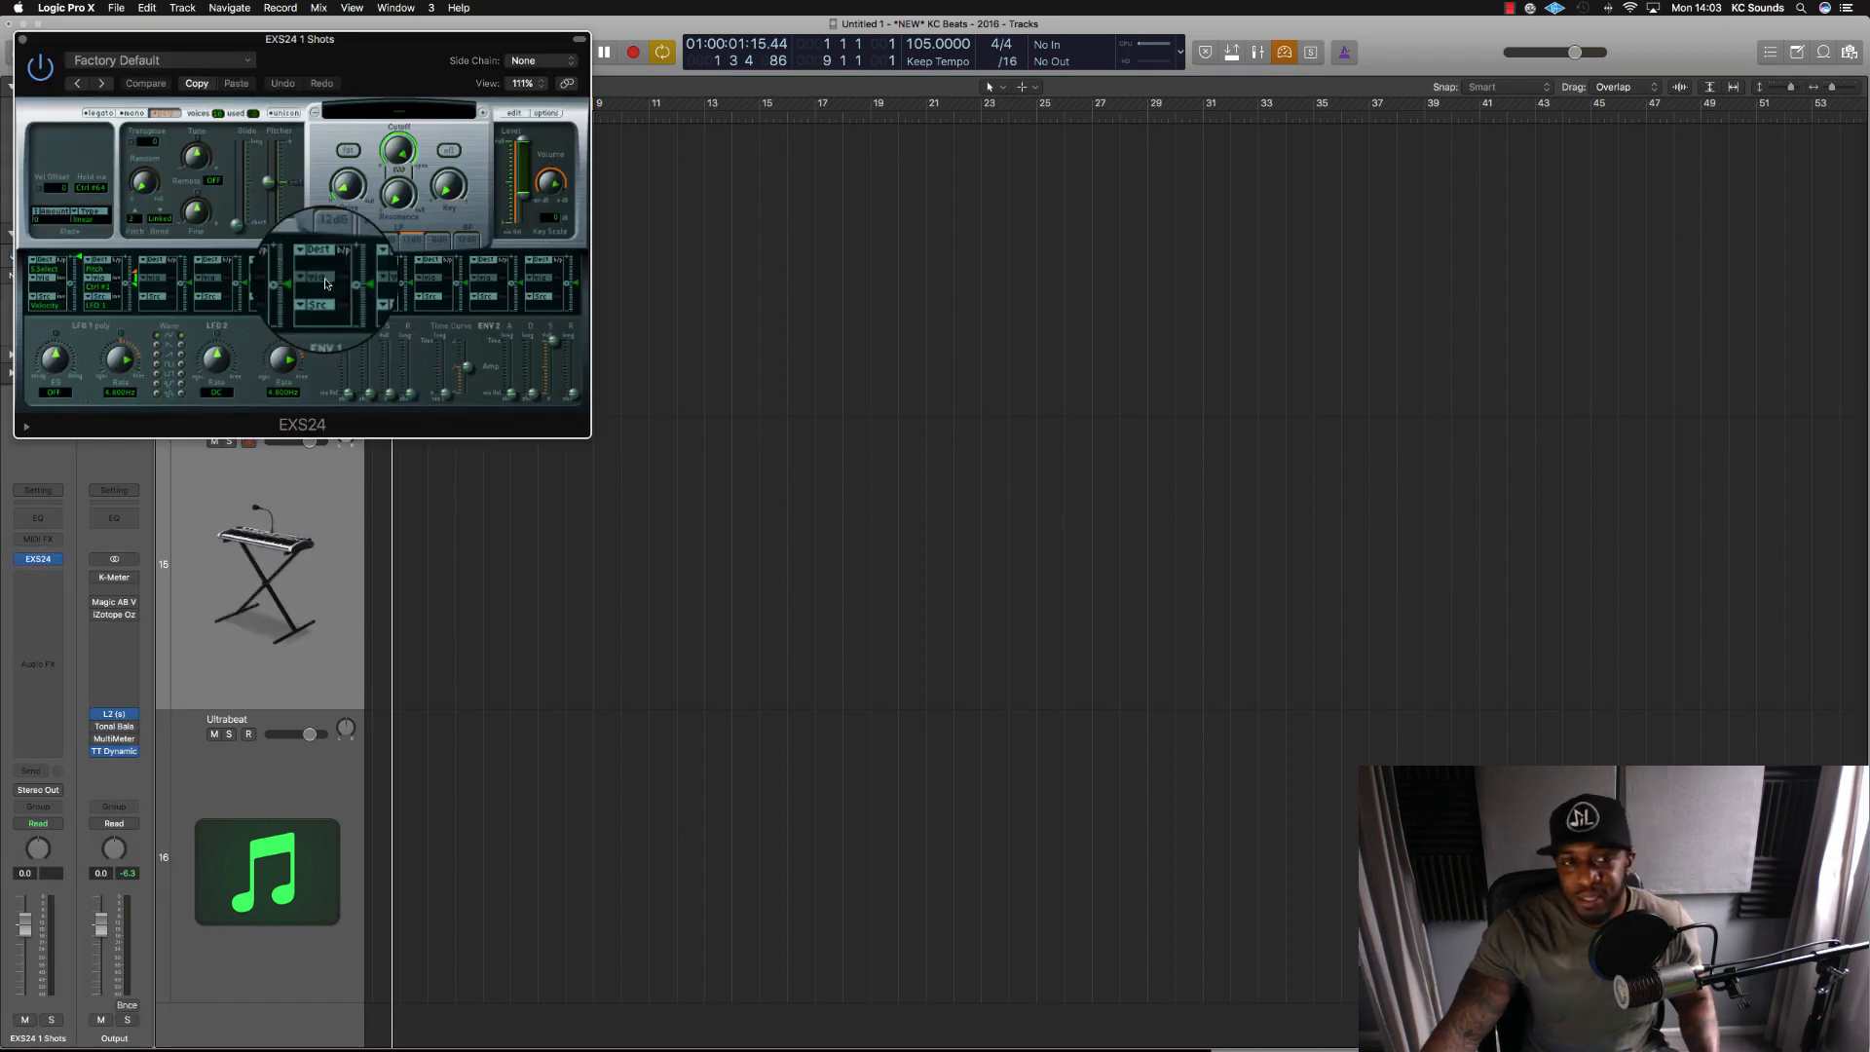
pyautogui.moveTo(415, 62); pyautogui.dragTo(1060, 499)
pyautogui.click(1157, 550)
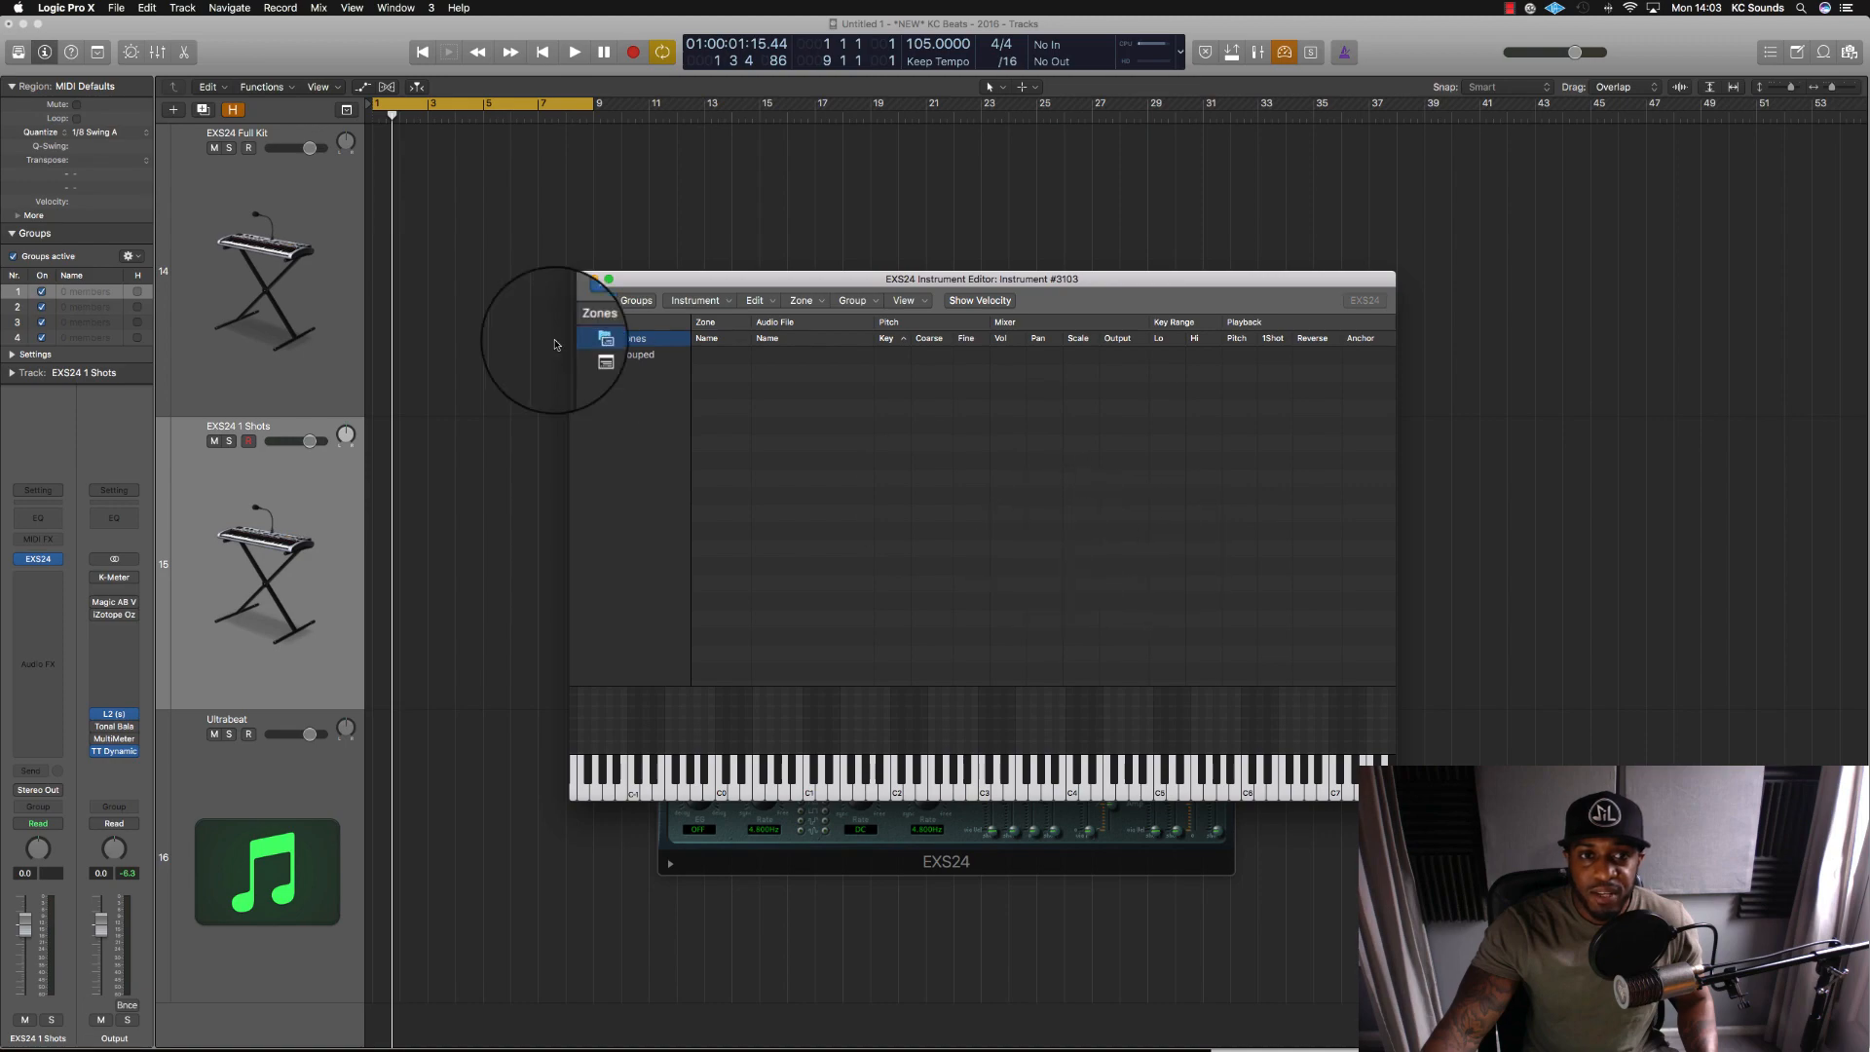
# Switch to Finder and add "TM-88 Hats [Goin Off].wav" to the empty instrument editor as a zone spanning the whole keyboard.
pyautogui.moveTo(0, 0)
pyautogui.click(1417, 479)
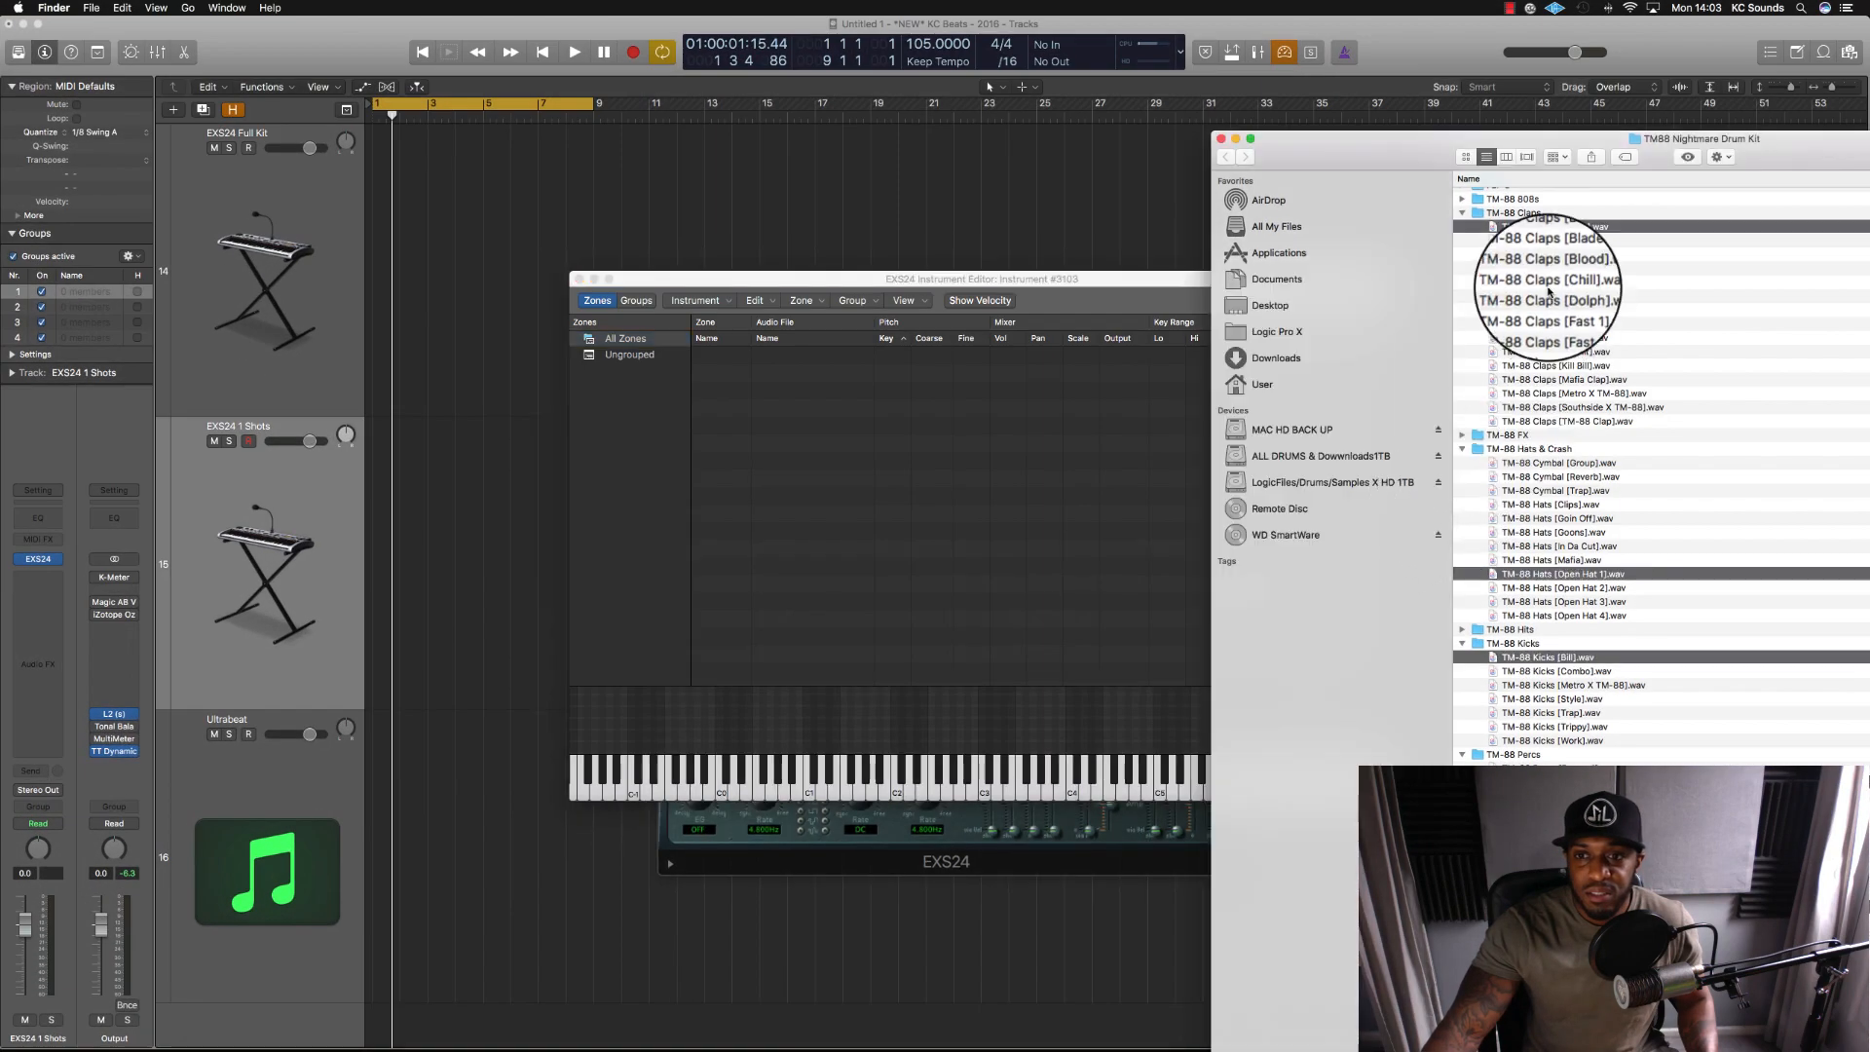
pyautogui.click(1524, 671)
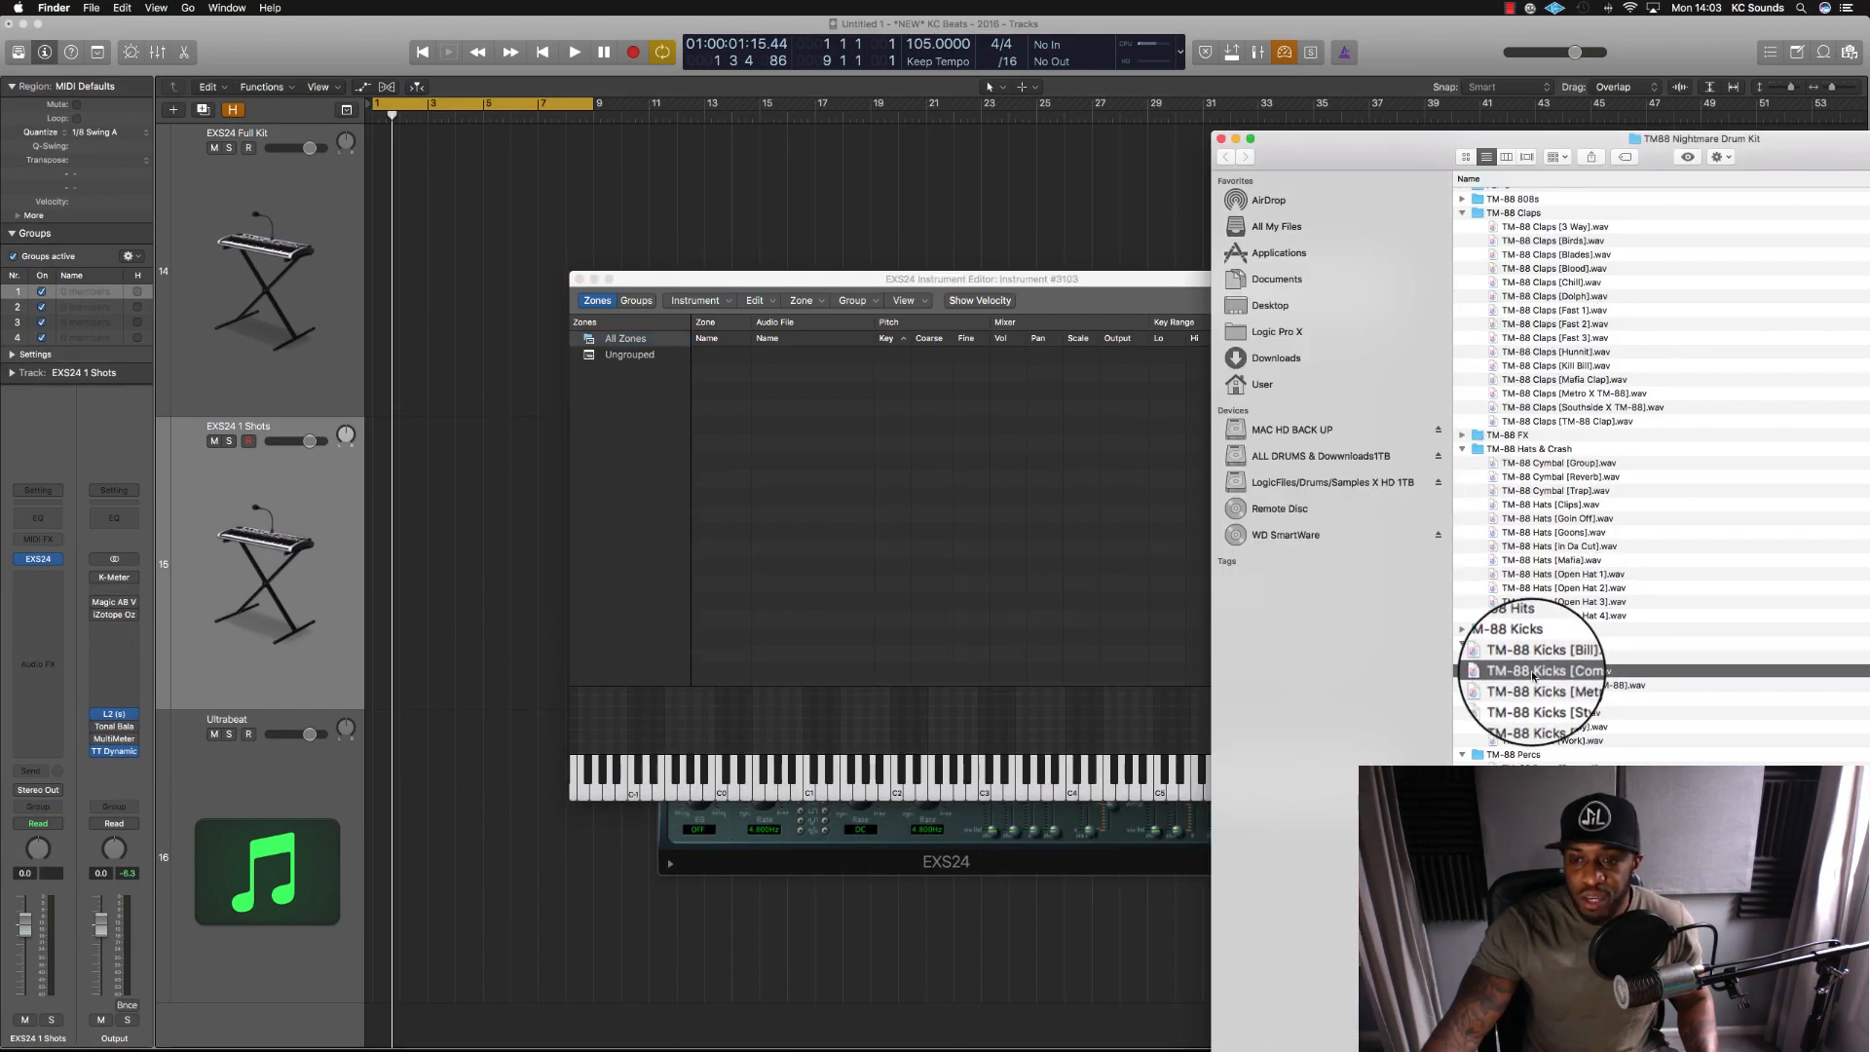
pyautogui.click(1524, 671)
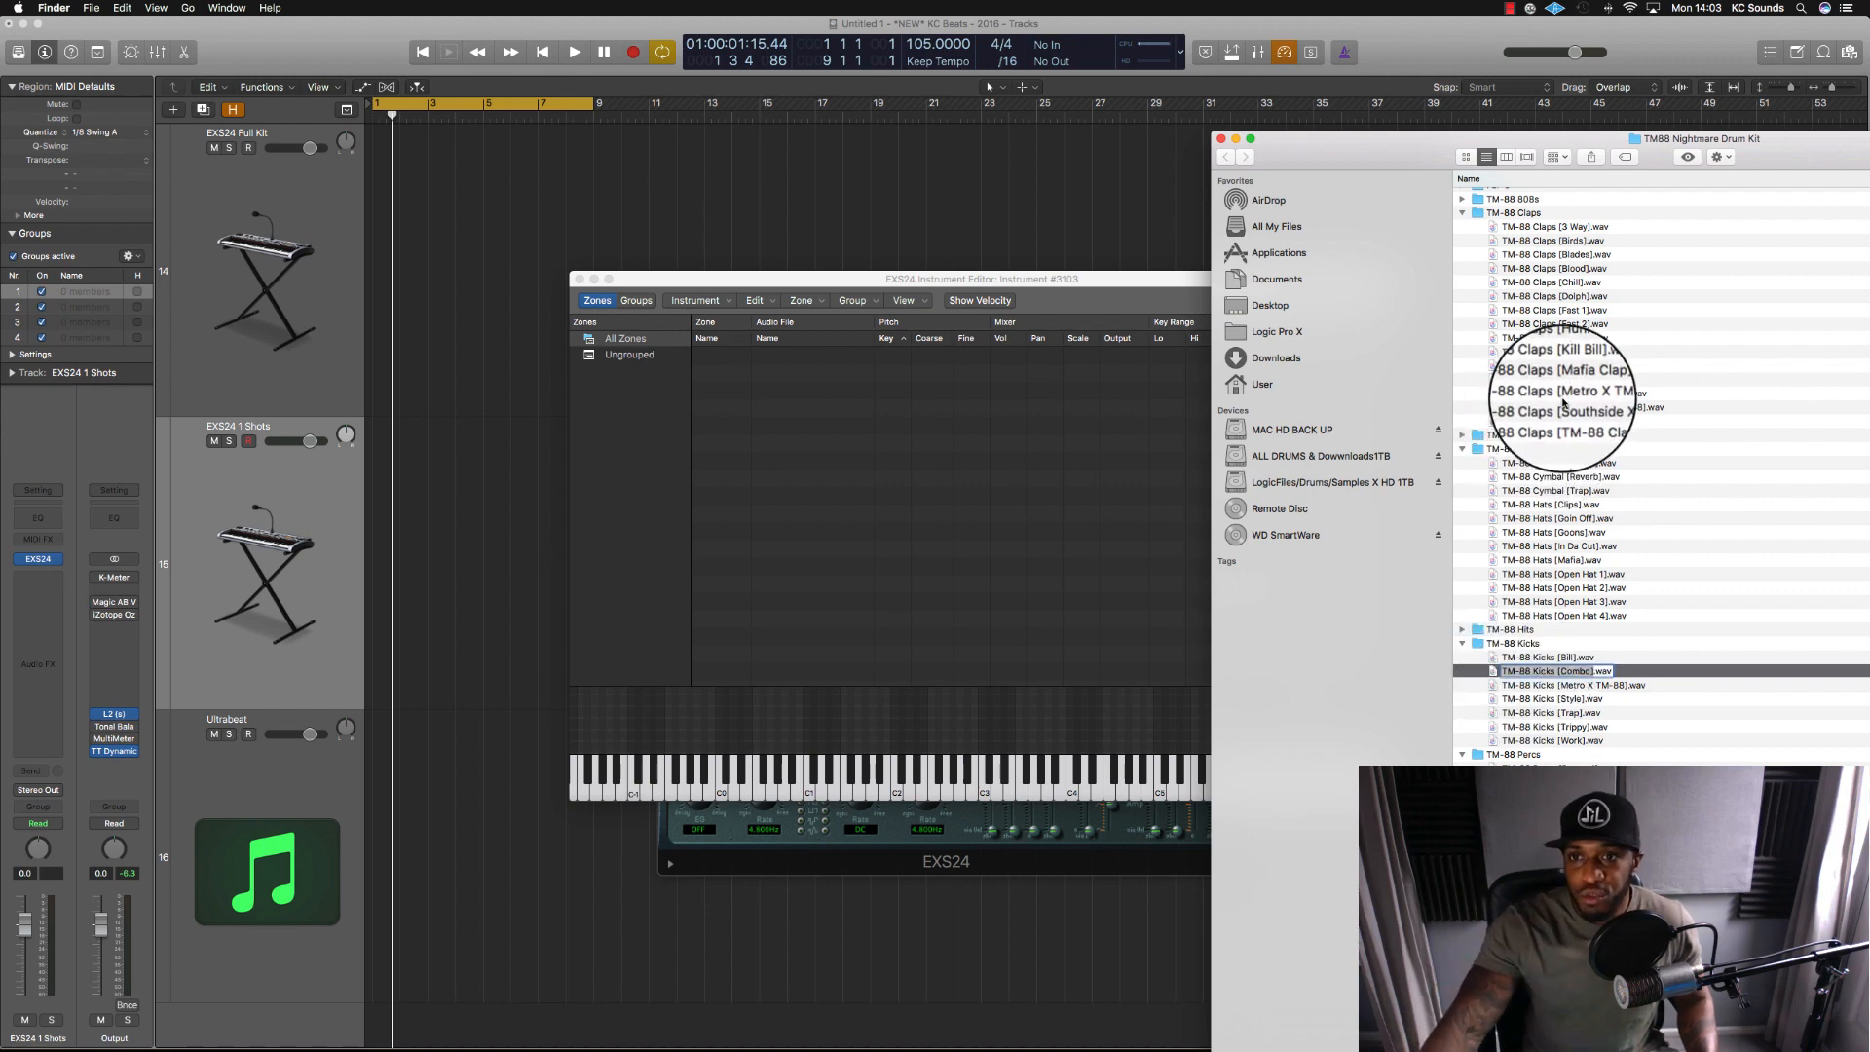
pyautogui.click(1544, 448)
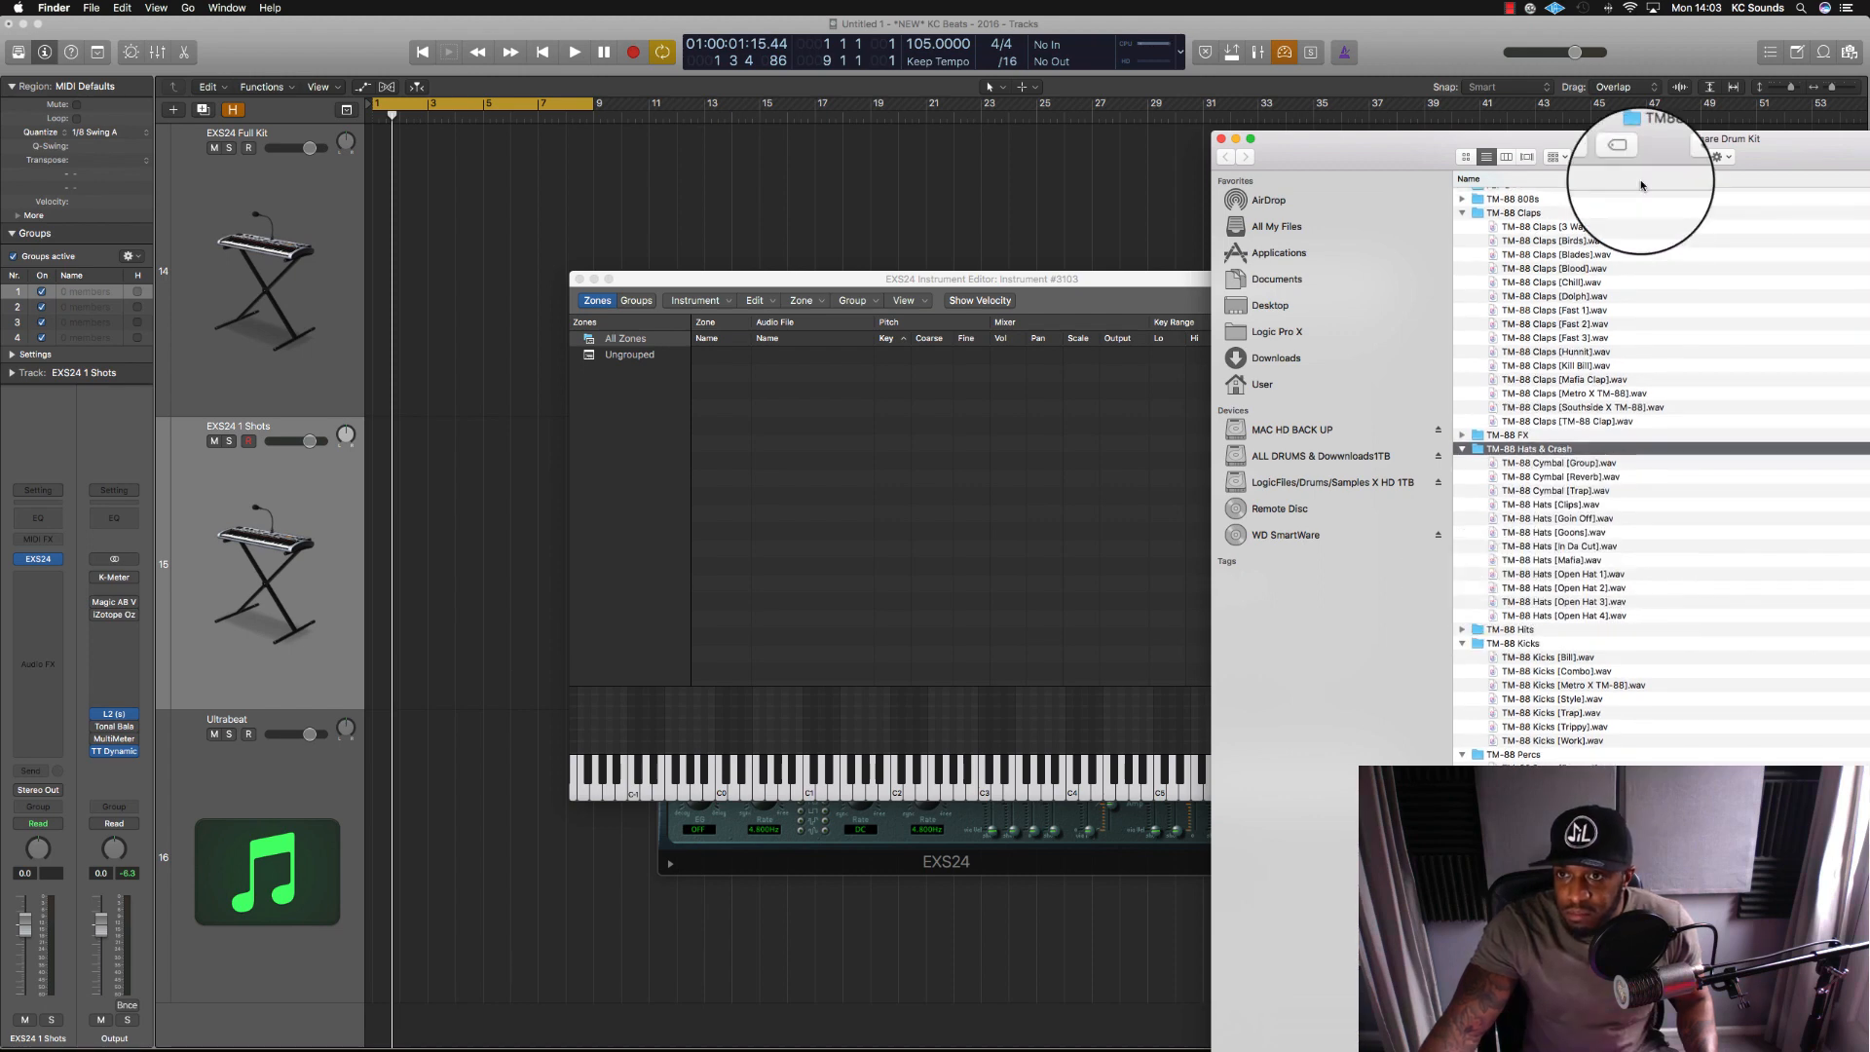
pyautogui.moveTo(1648, 165); pyautogui.dragTo(1562, 97)
pyautogui.scroll(1, 1516, 273)
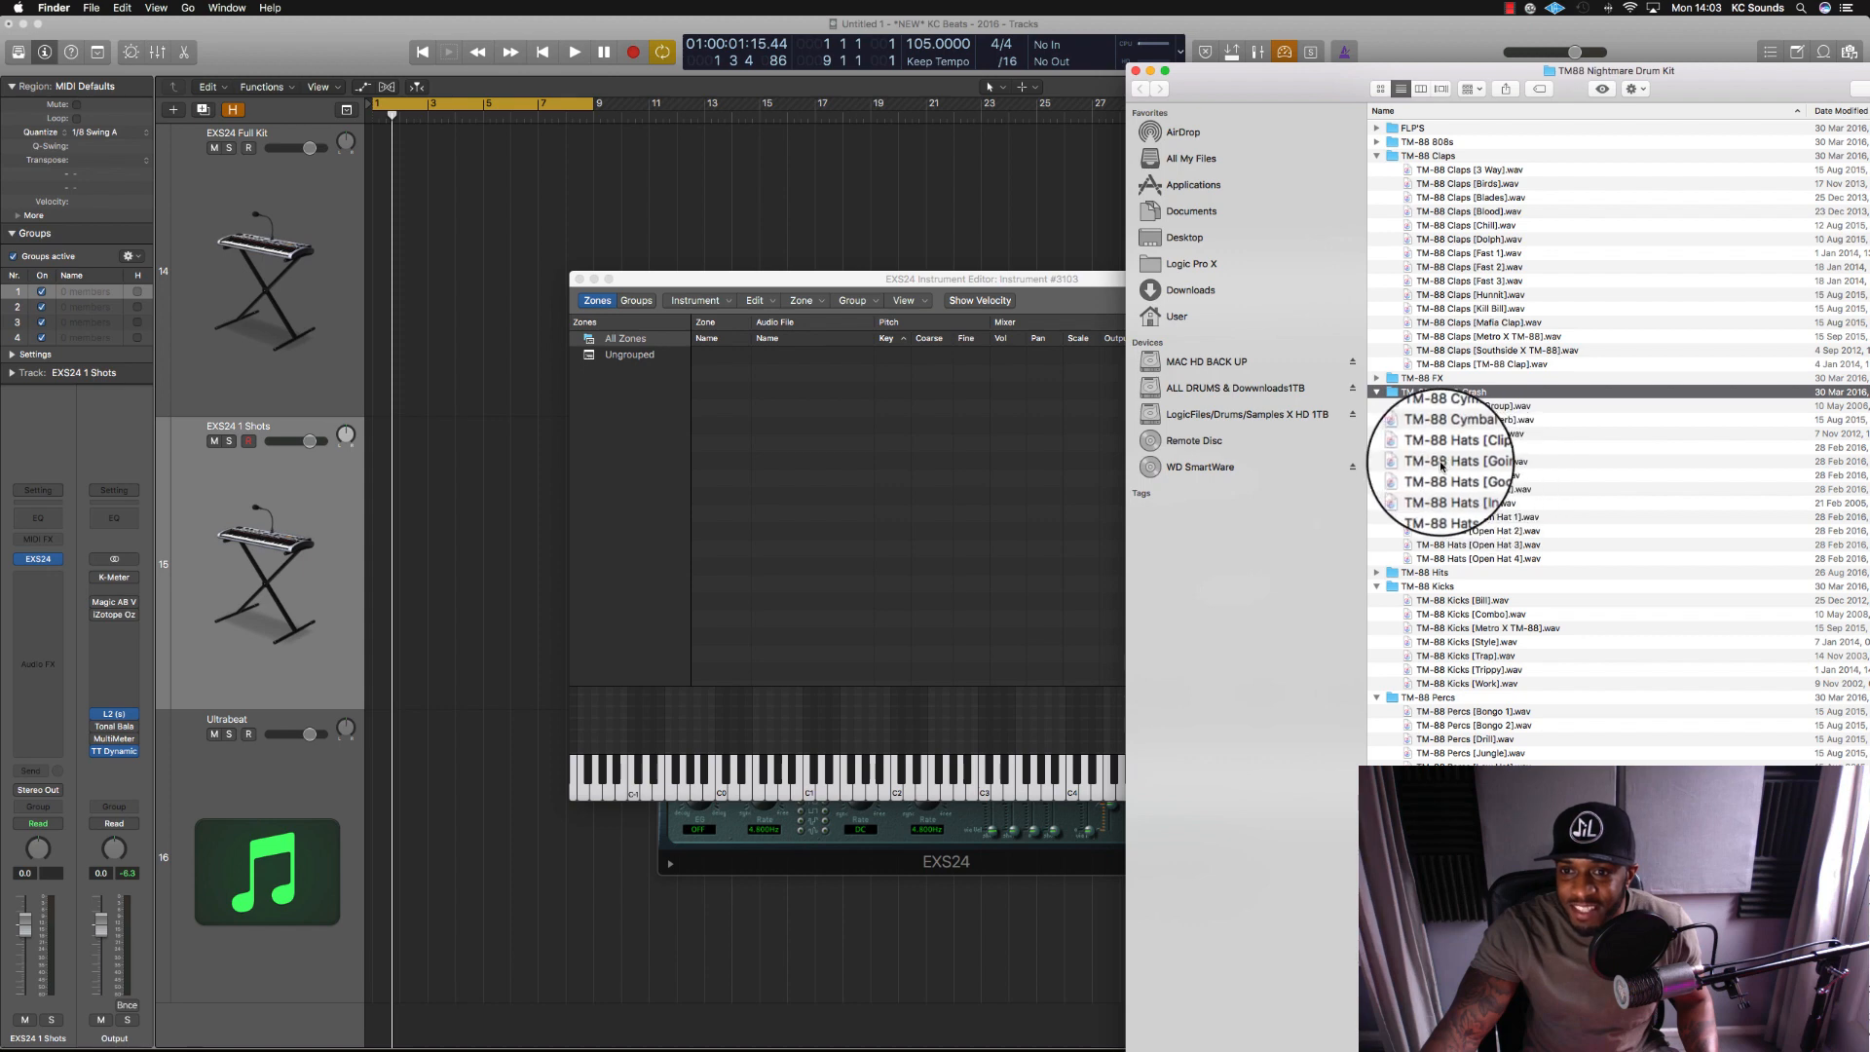
pyautogui.moveTo(1441, 466); pyautogui.dragTo(857, 466)
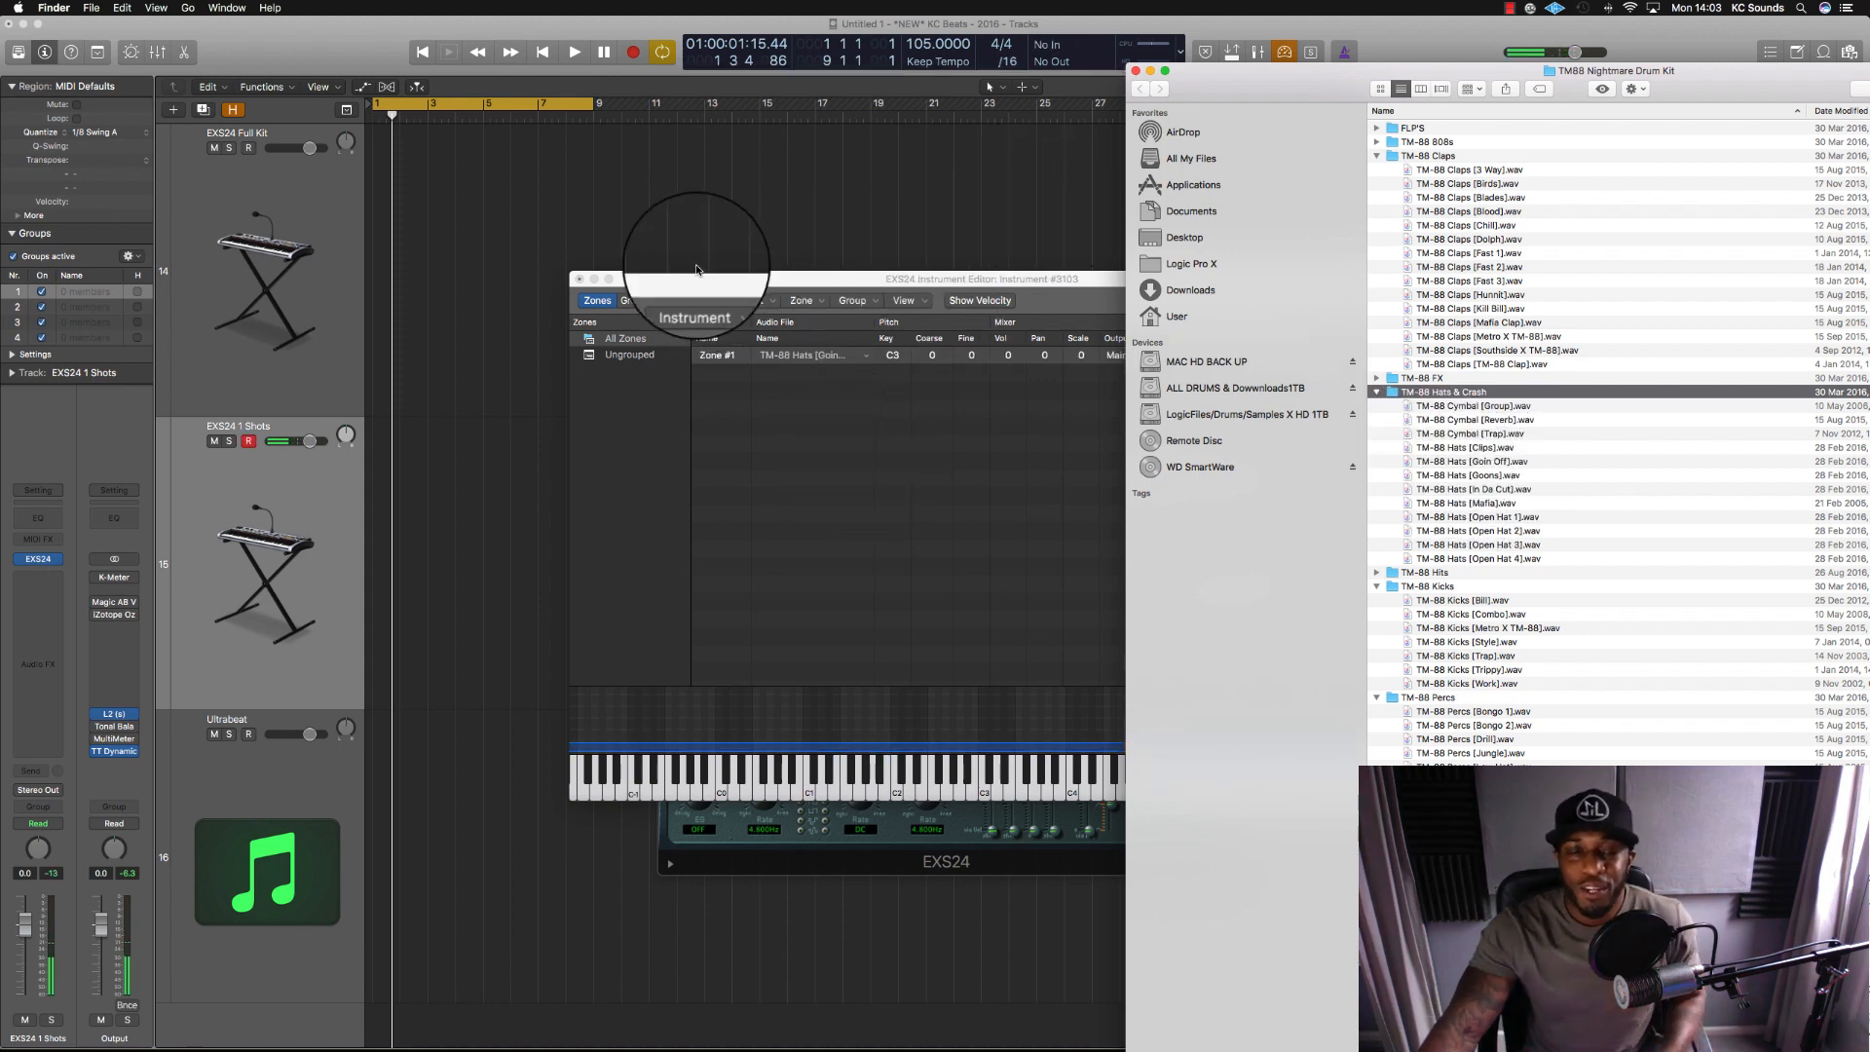
# Close the instrument editor and save the one-shot instrument as "Closed Hat" in the Sampler Instruments folder.
pyautogui.click(582, 282)
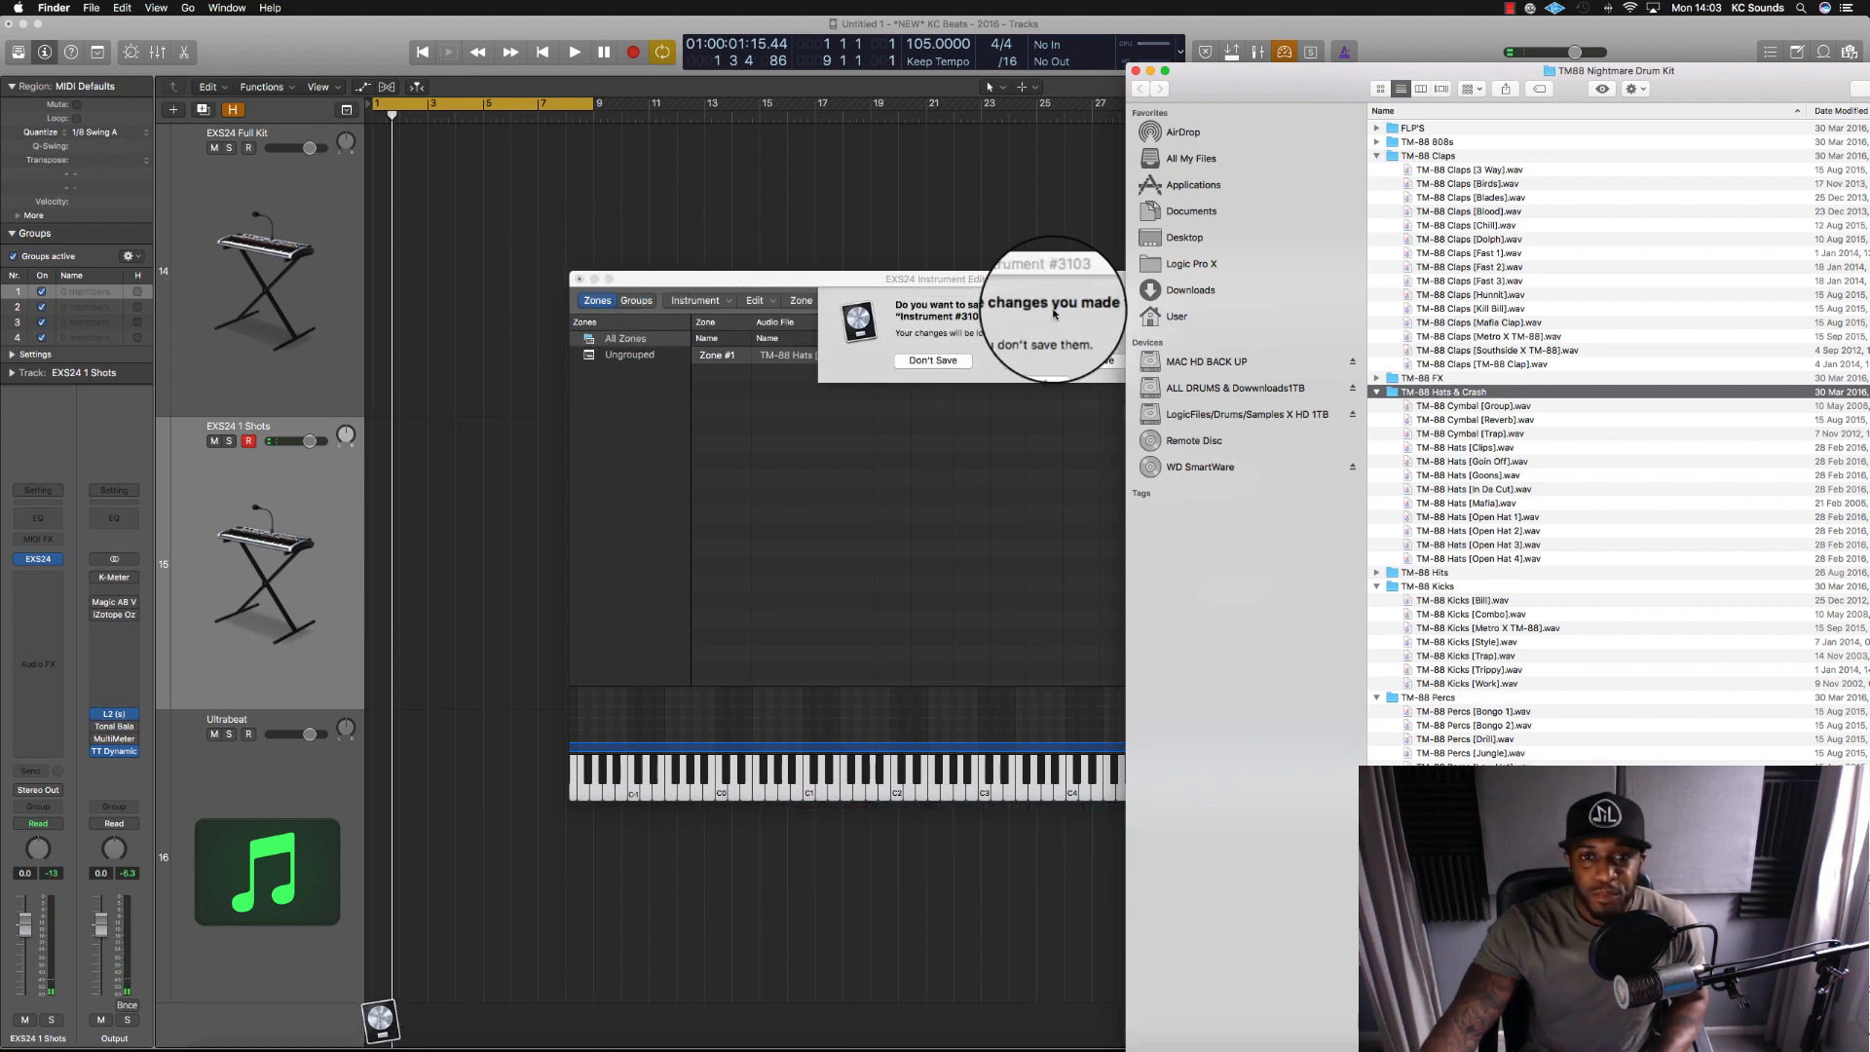
pyautogui.click(1102, 335)
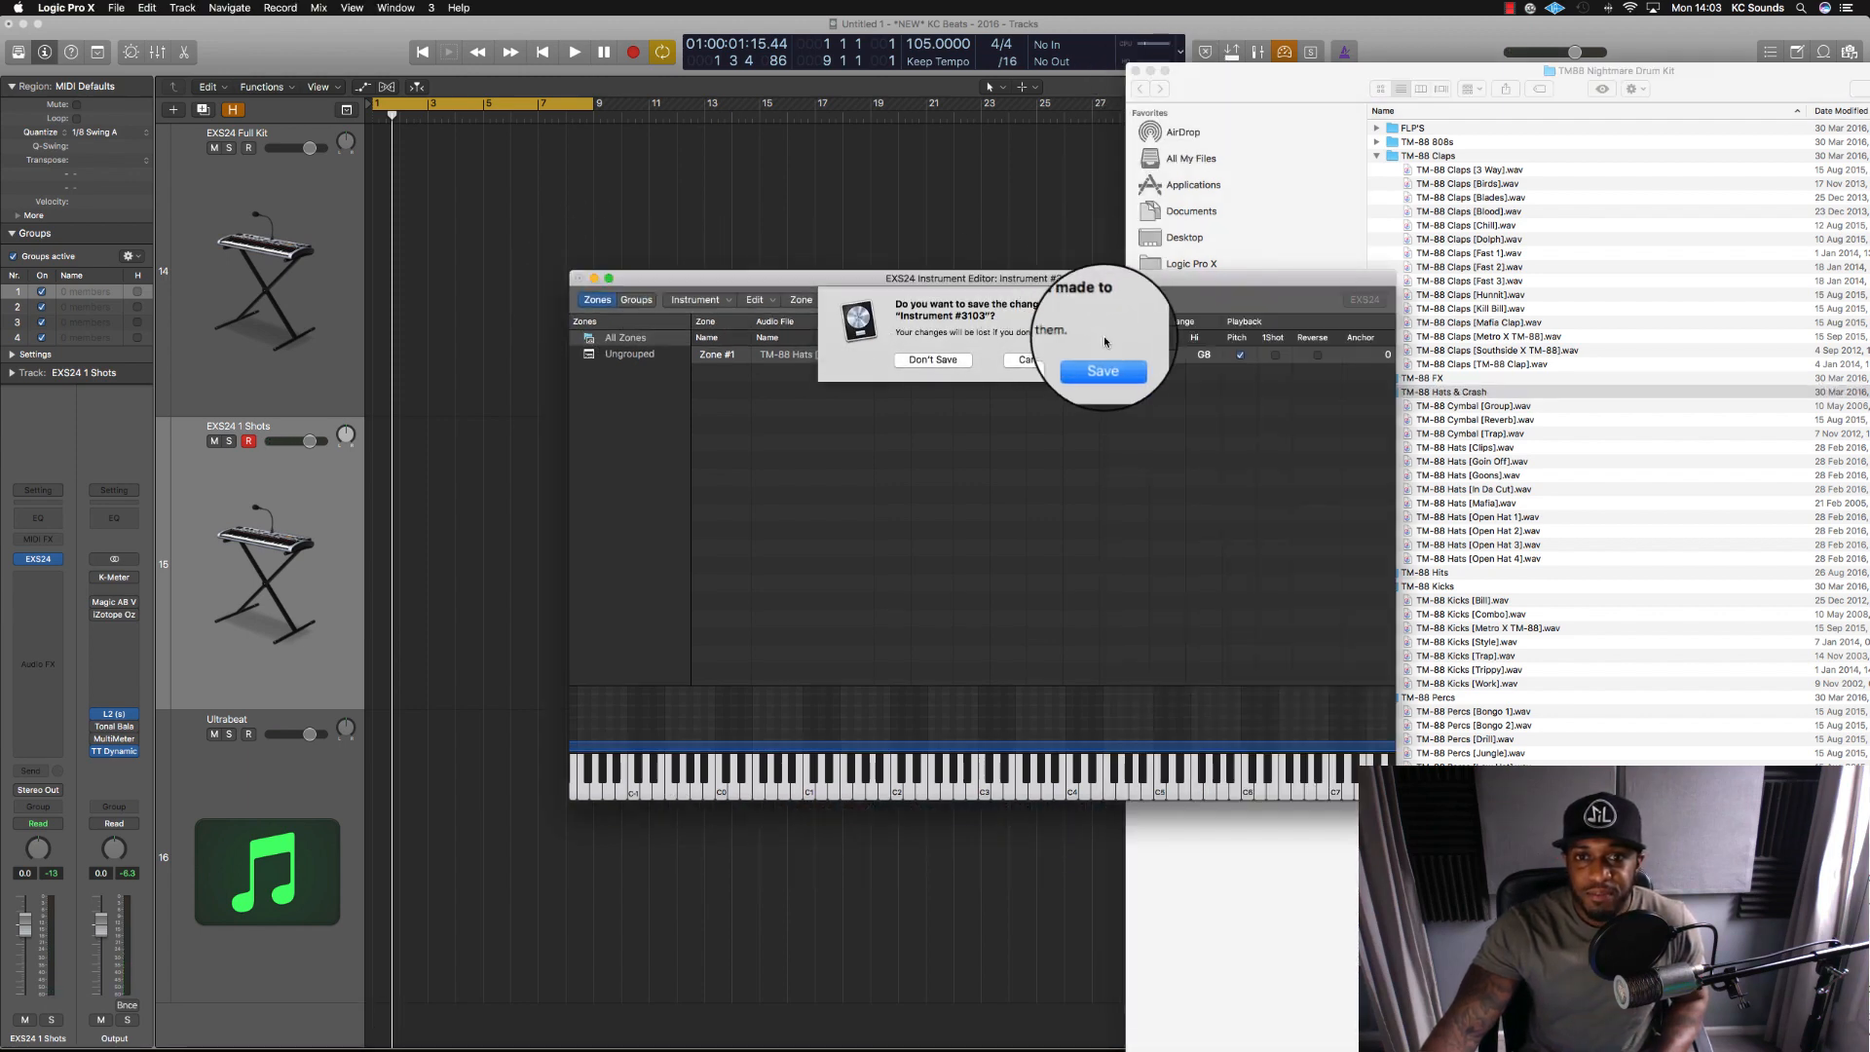
pyautogui.click(1102, 367)
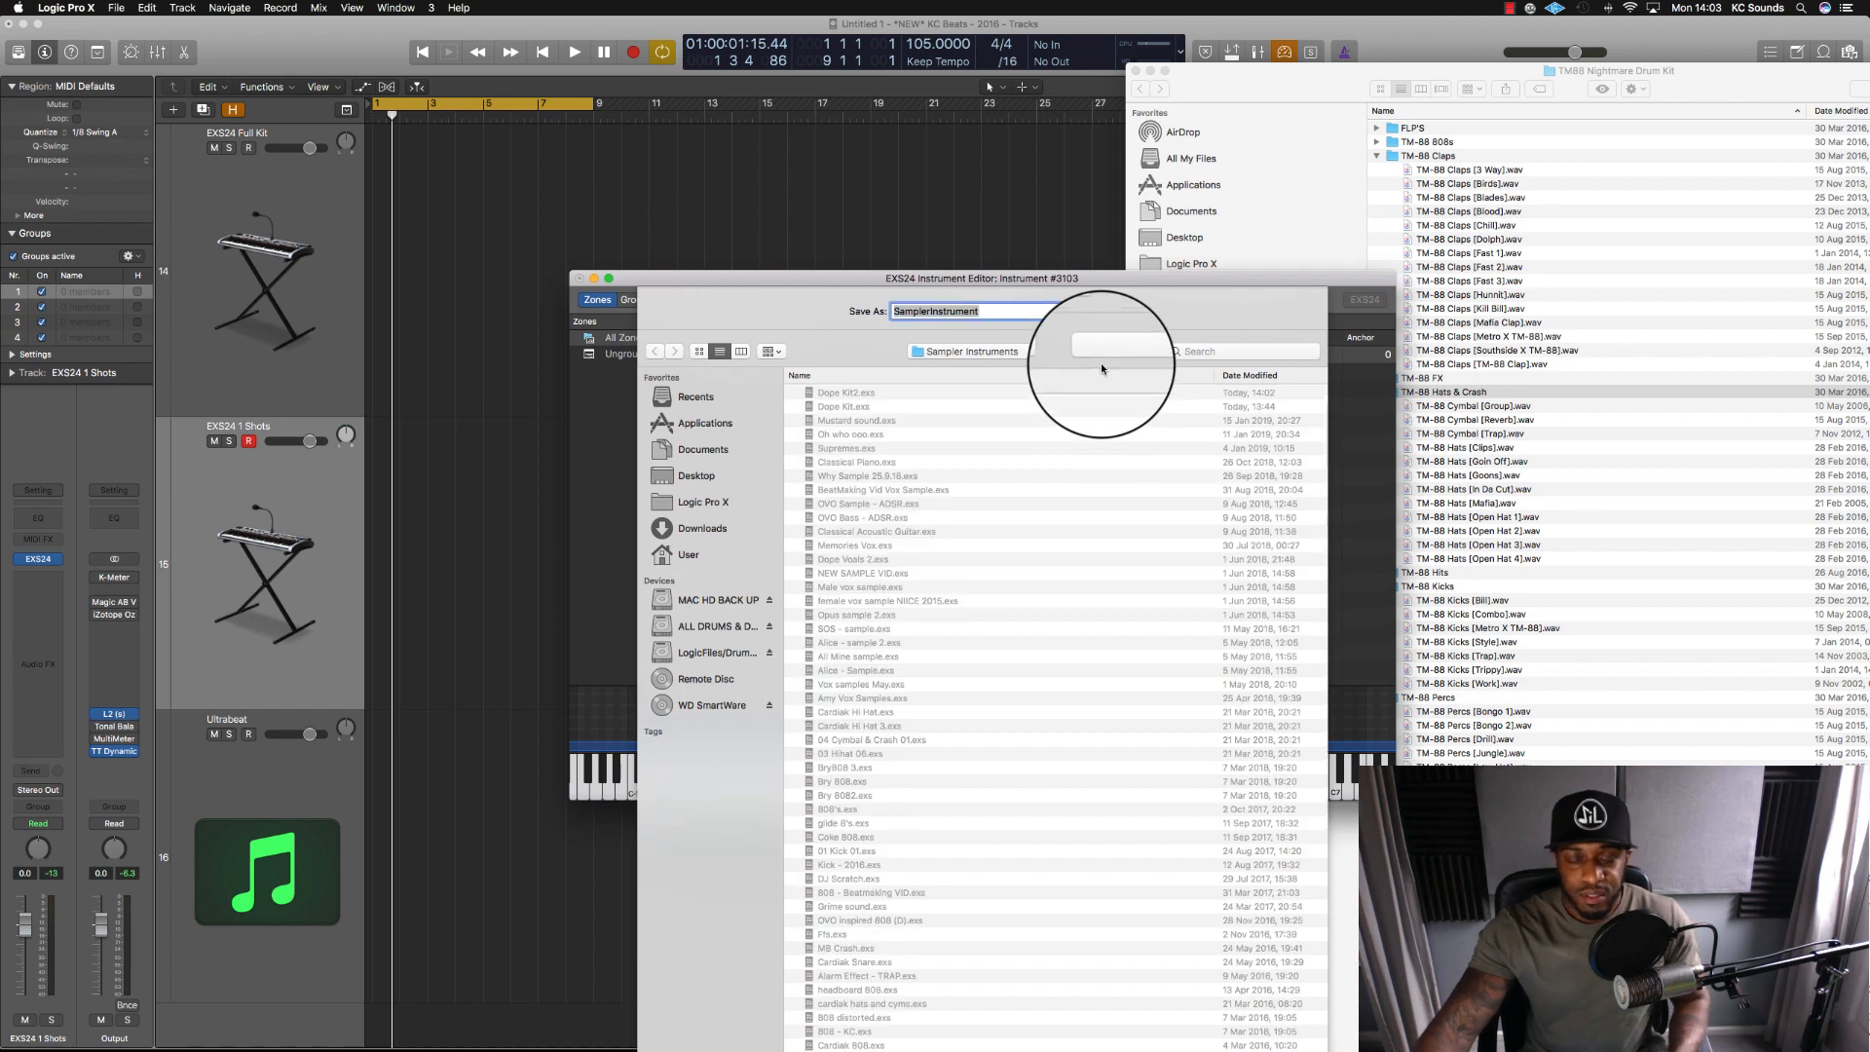
pyautogui.write('Closed Hat')
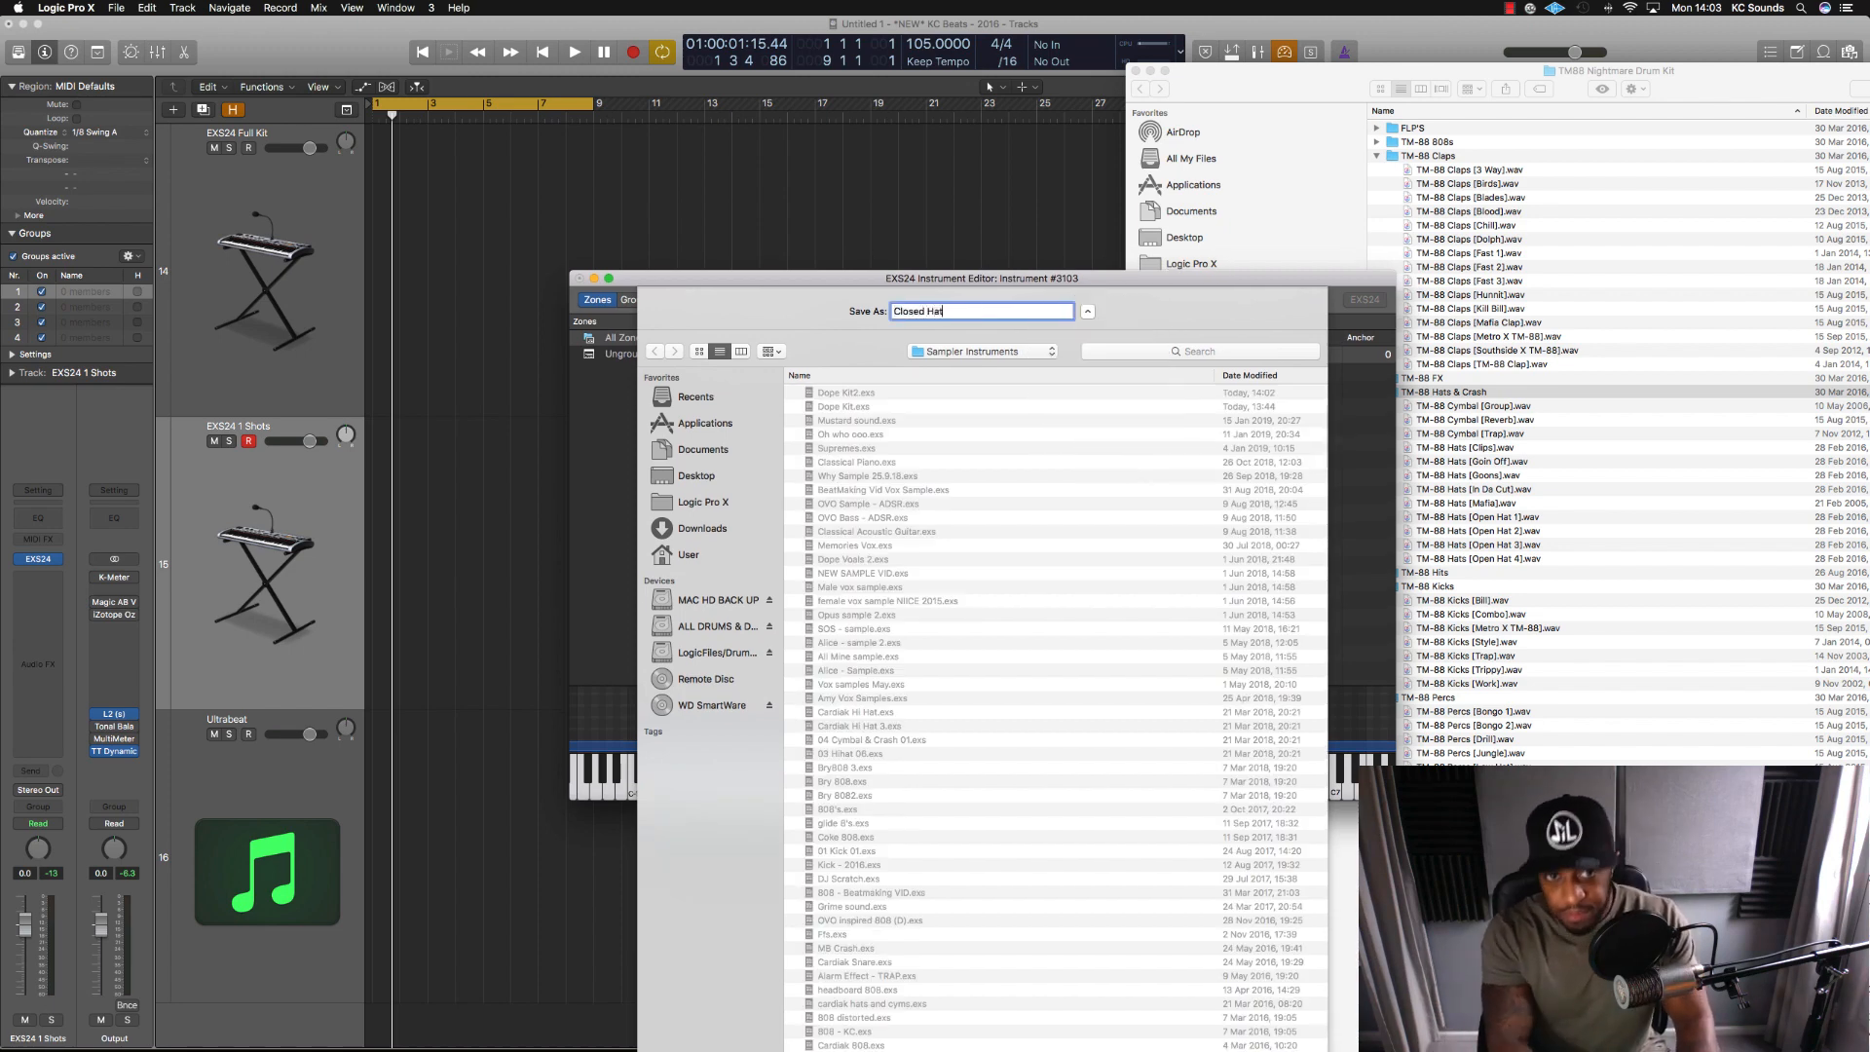
pyautogui.press('Return')
# Return to the tracks window and review the EXS24 on the EXS24 1 Shots track.
pyautogui.click(1216, 276)
pyautogui.click(279, 628)
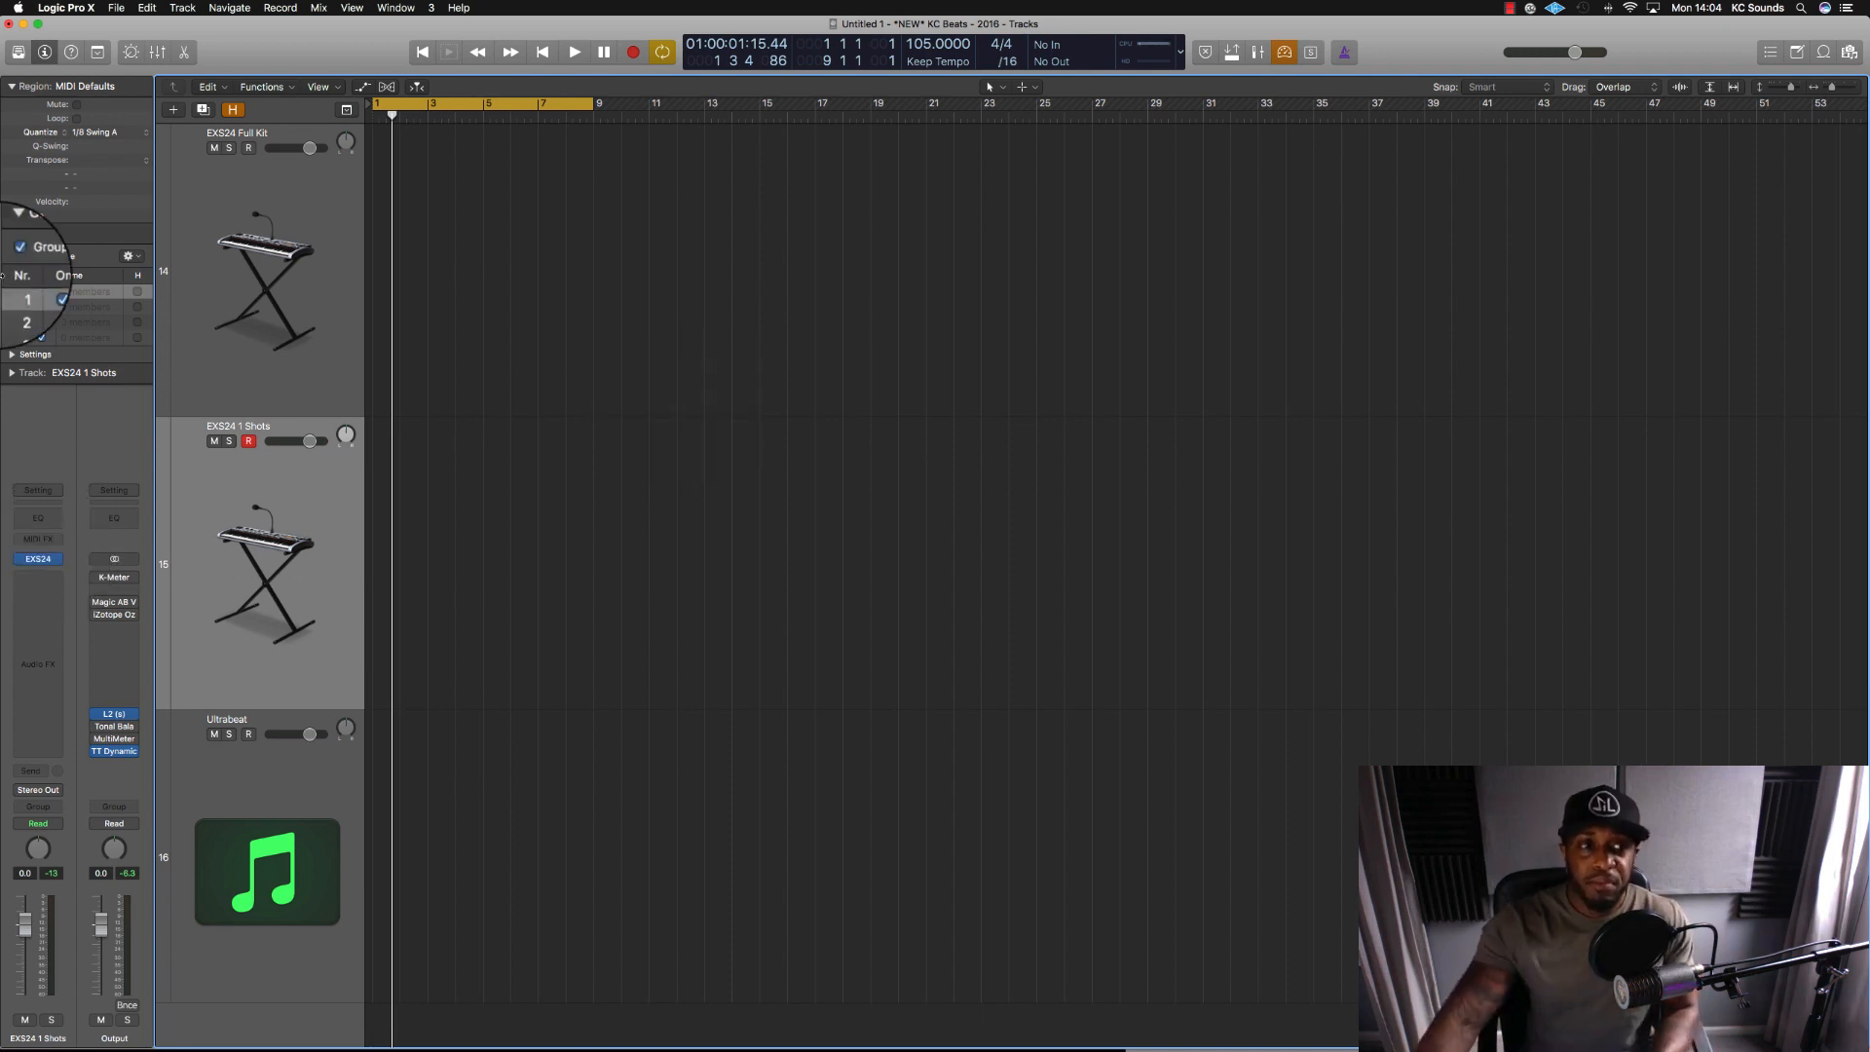
pyautogui.click(38, 558)
pyautogui.click(1184, 526)
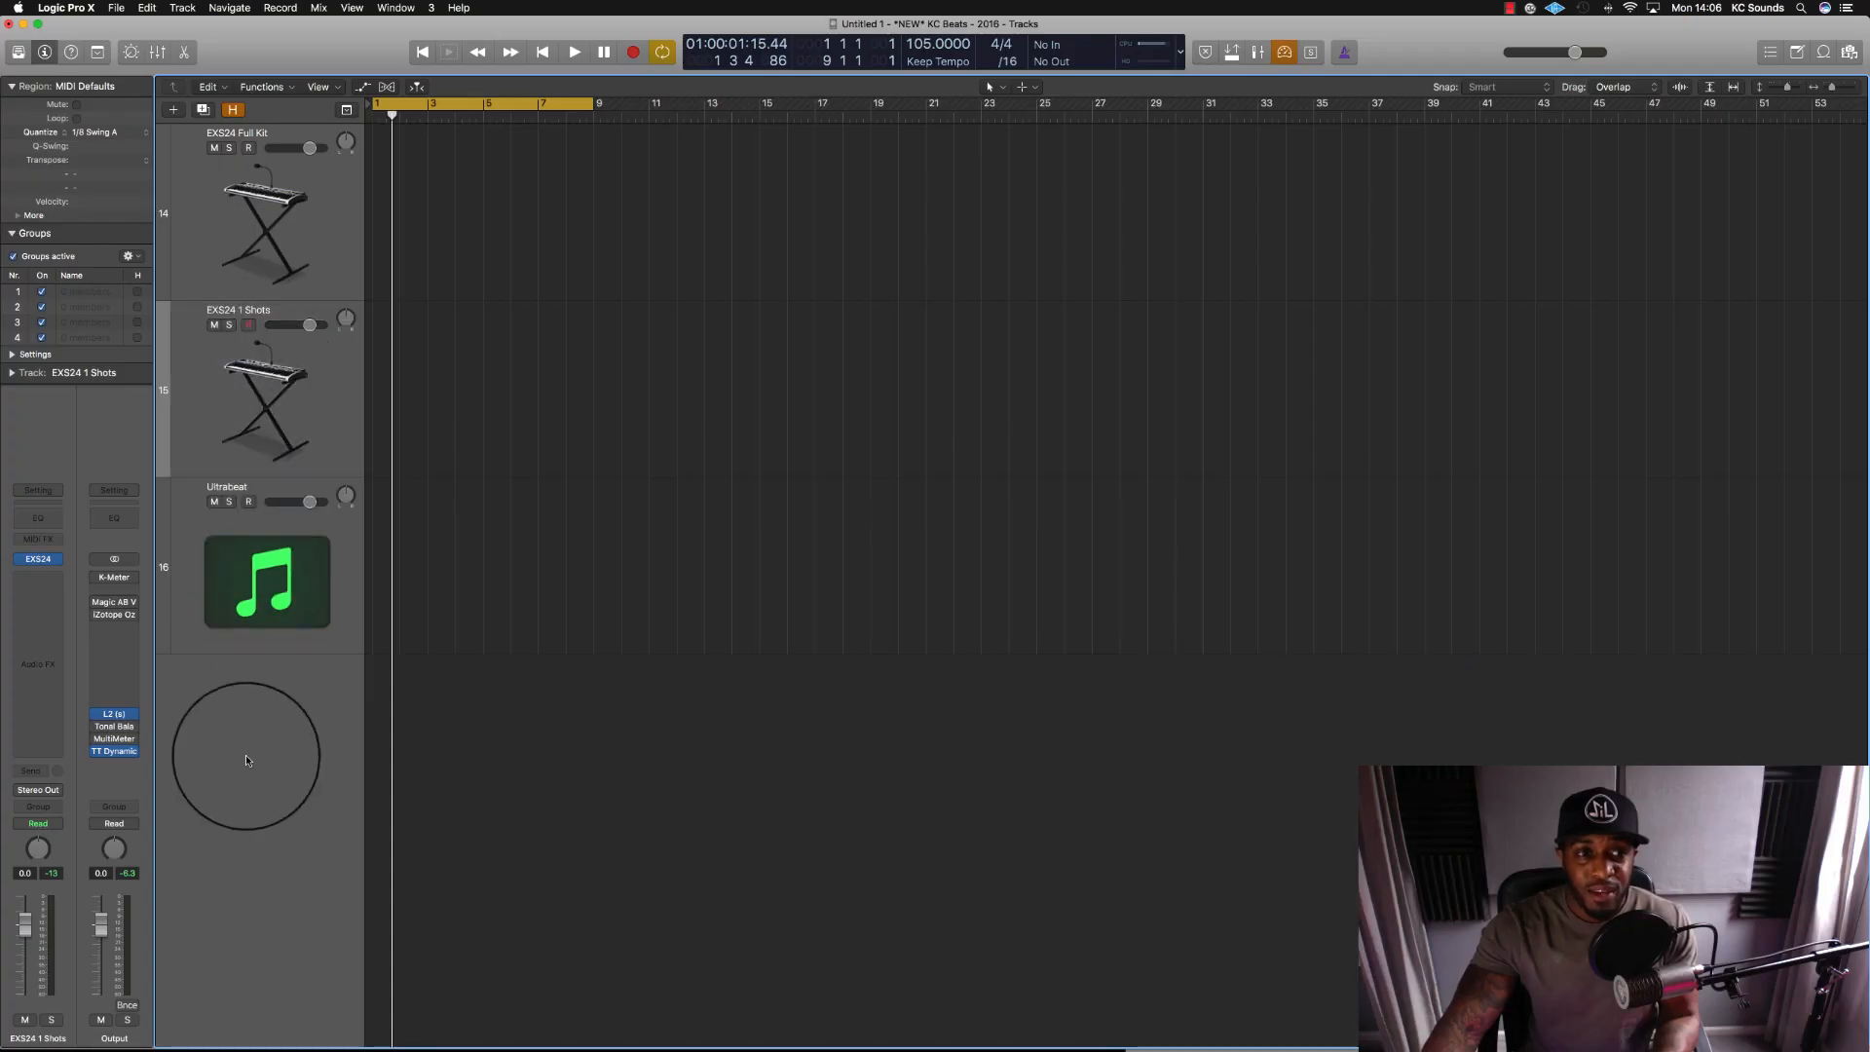
# Create a new software instrument track below Ultrabeat, load an EXS24 sampler on it and open its instrument editor.
pyautogui.doubleClick(246, 761)
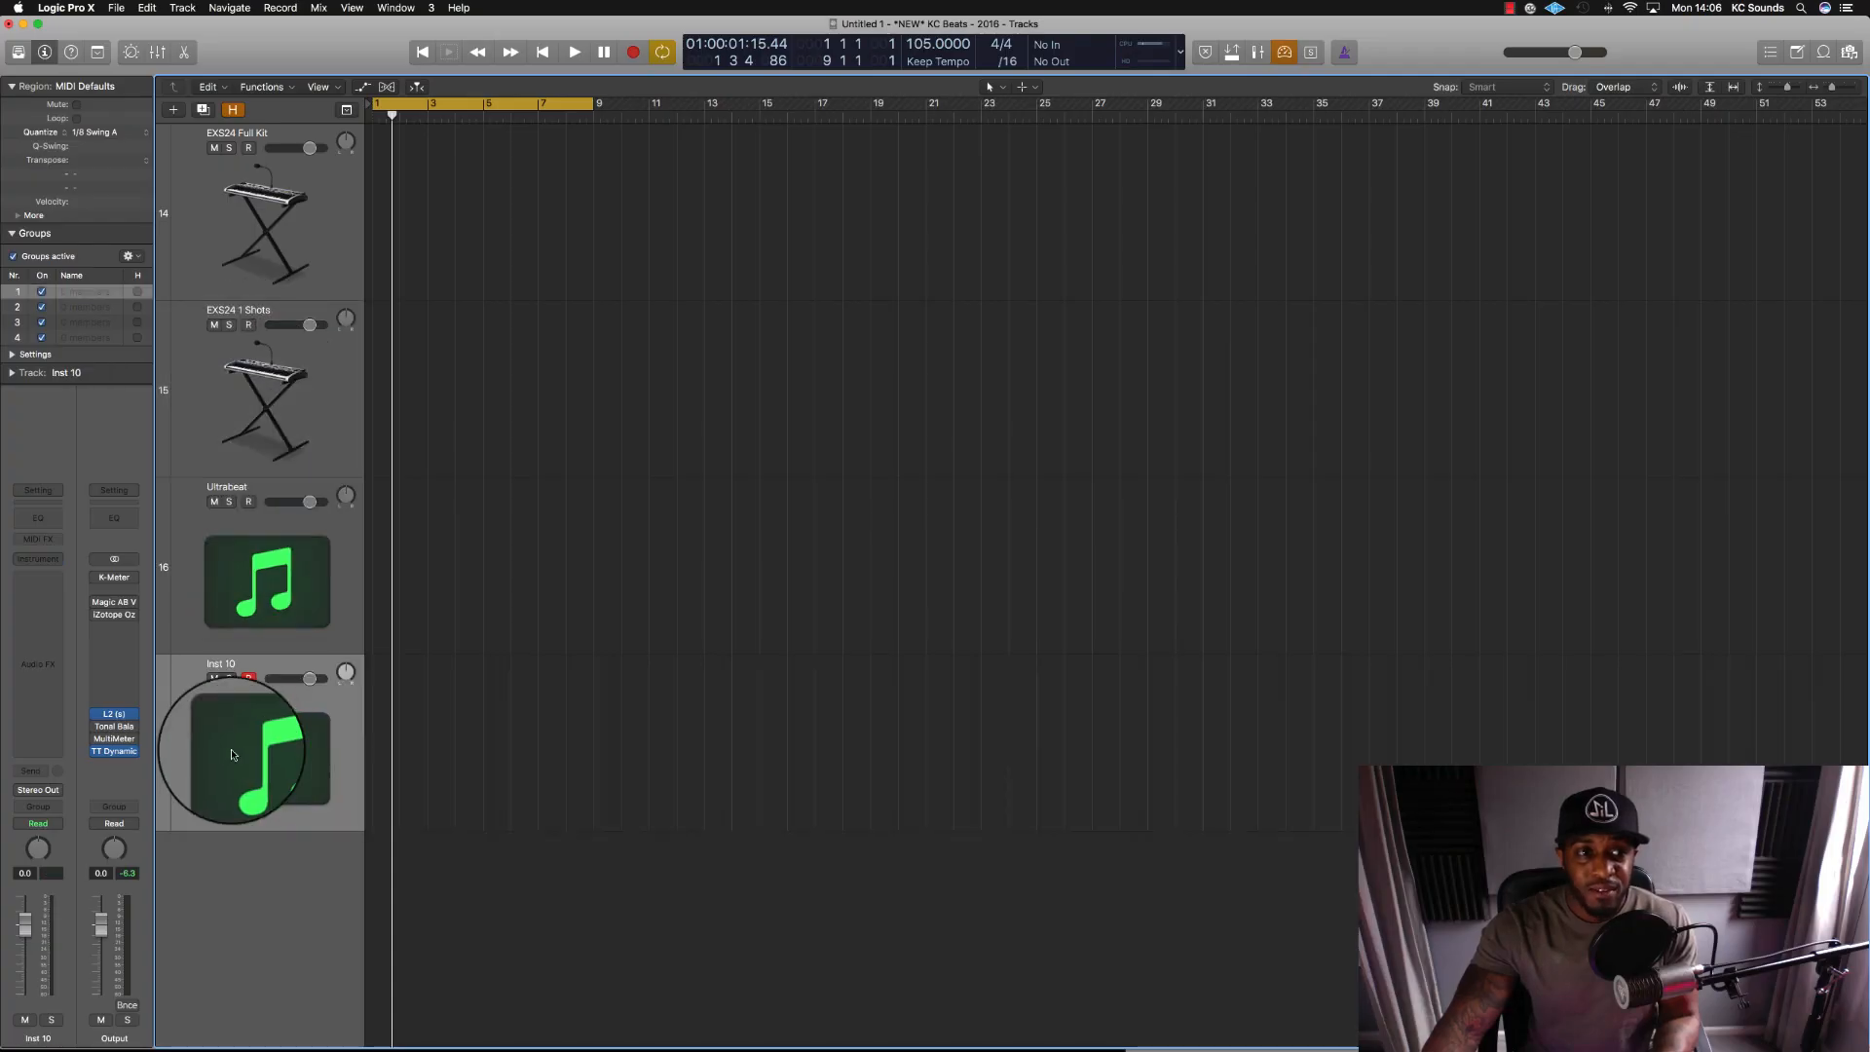
pyautogui.click(37, 558)
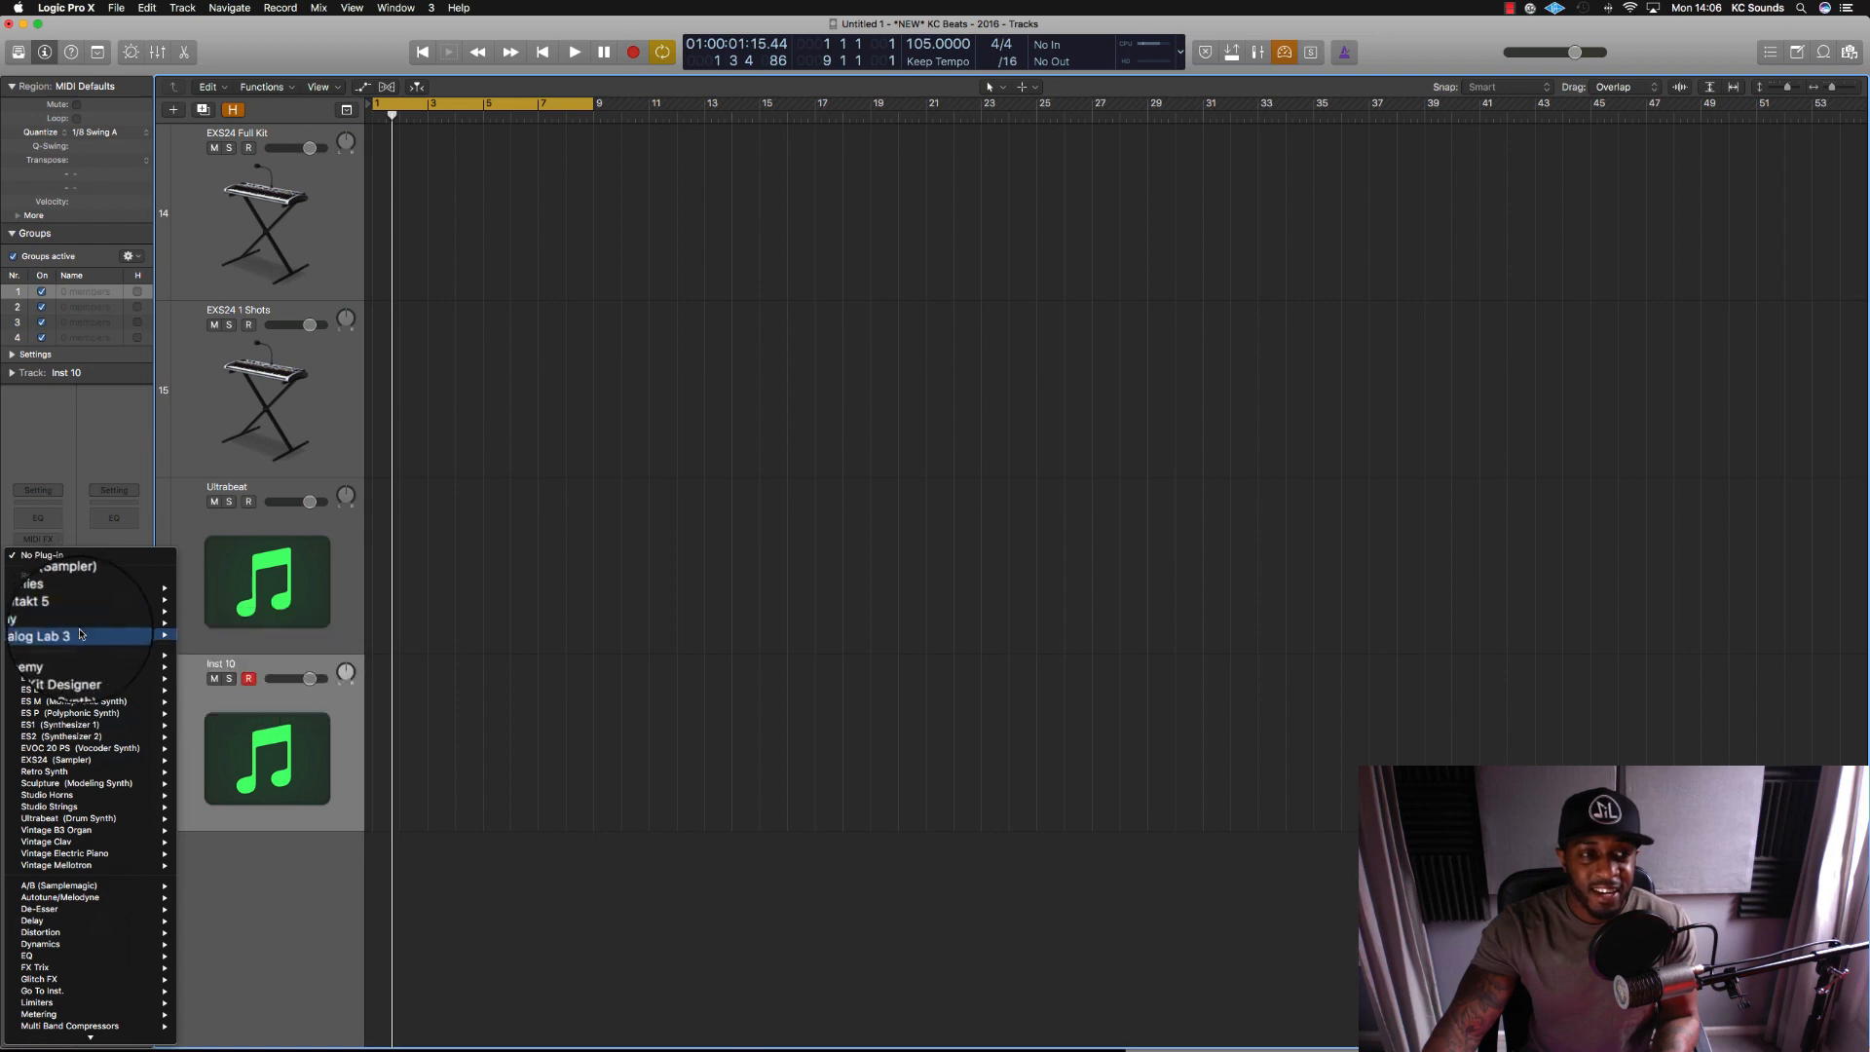
pyautogui.moveTo(117, 587)
pyautogui.click(206, 599)
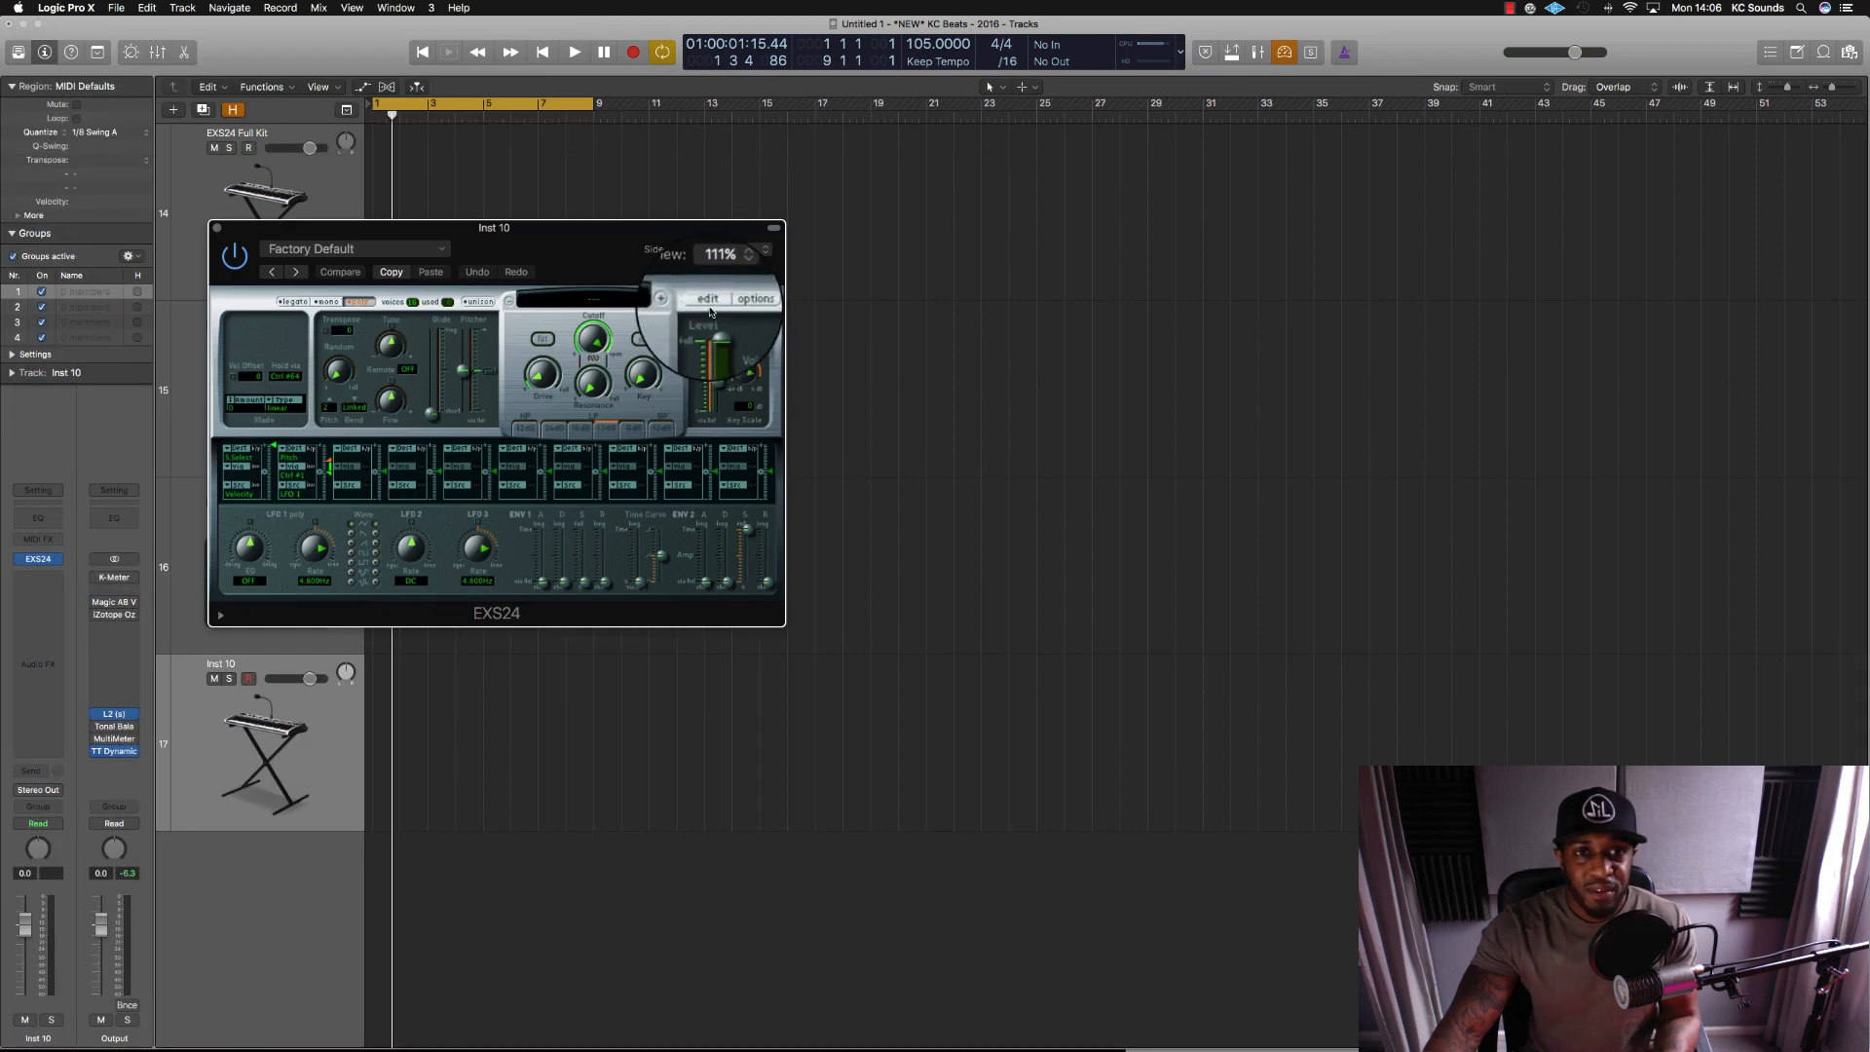
pyautogui.click(754, 301)
# Switch to Finder and add "TM-88 Kicks [Style].wav" to the empty instrument editor as a zone spanning the whole keyboard.
pyautogui.moveTo(2, 2)
pyautogui.click(1566, 511)
pyautogui.moveTo(1528, 573); pyautogui.dragTo(1035, 501)
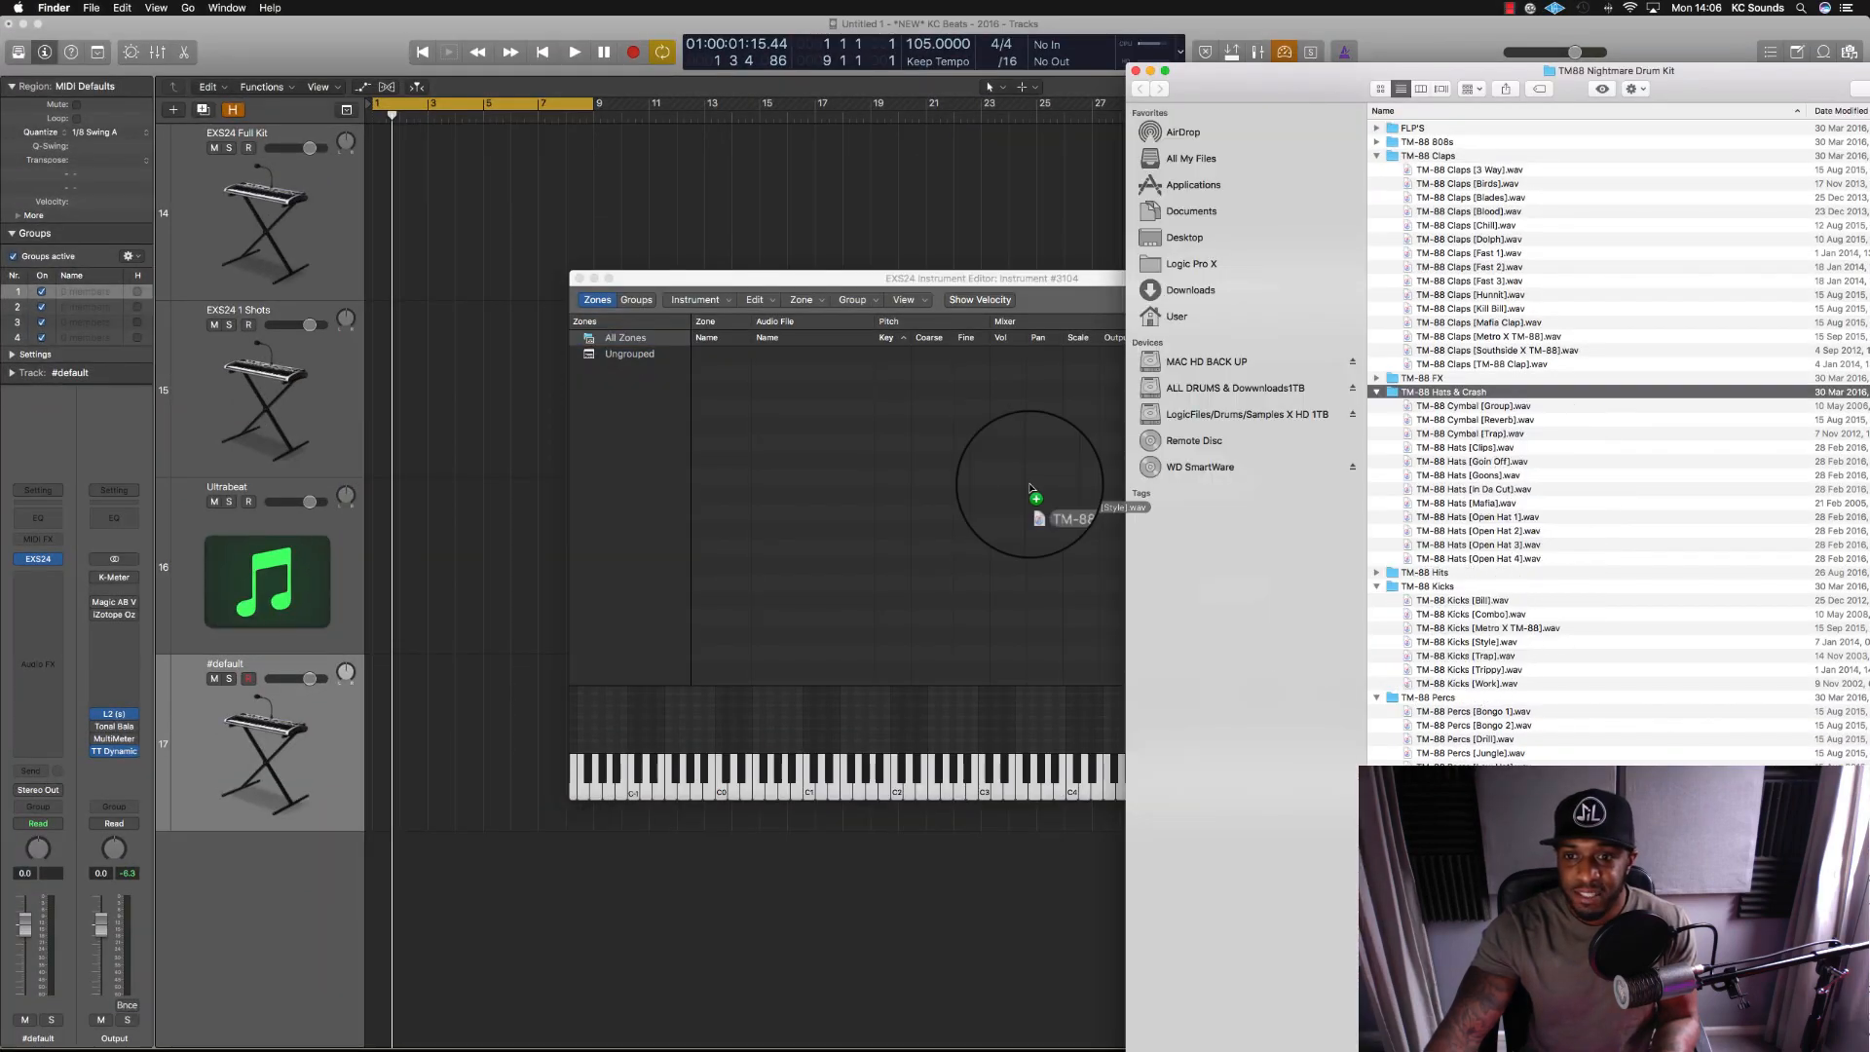
# Close the instrument editor and save the kick instrument as "Dope Kick" in the Sampler Instruments folder.
pyautogui.click(580, 279)
pyautogui.click(1075, 362)
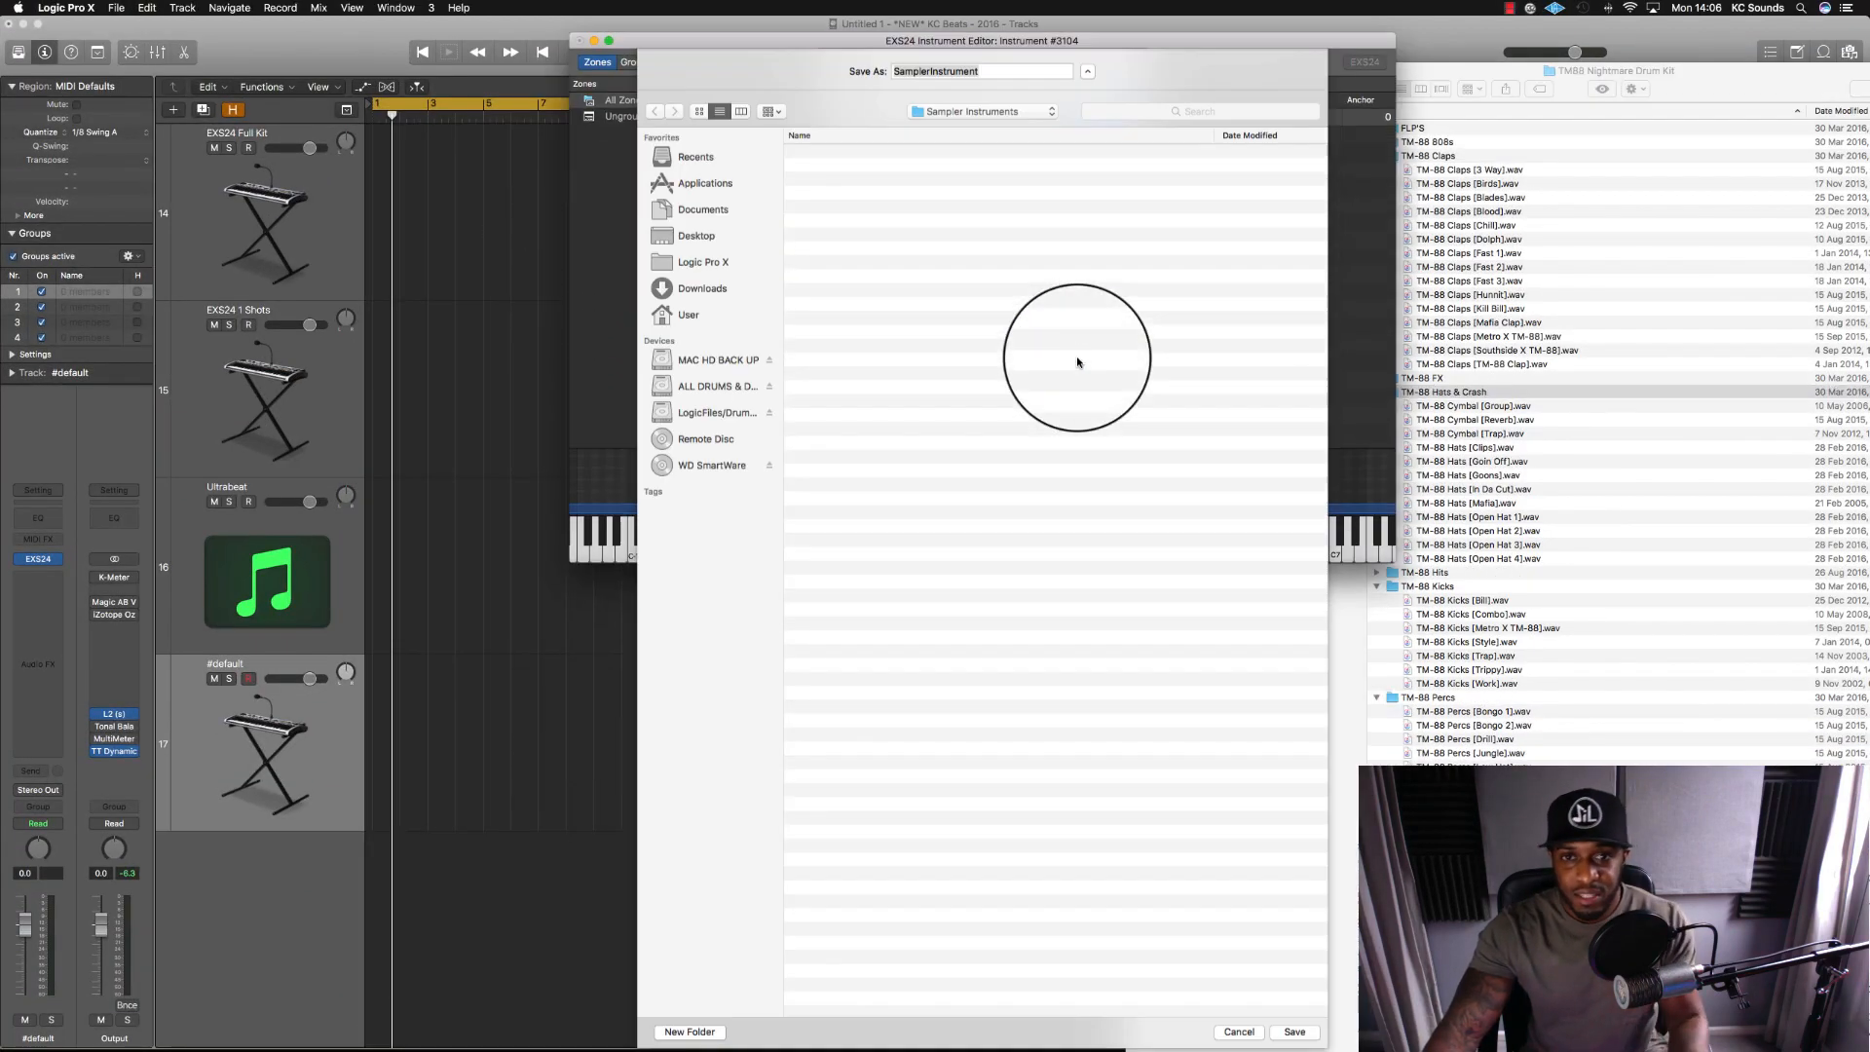
pyautogui.write('Dope Kick')
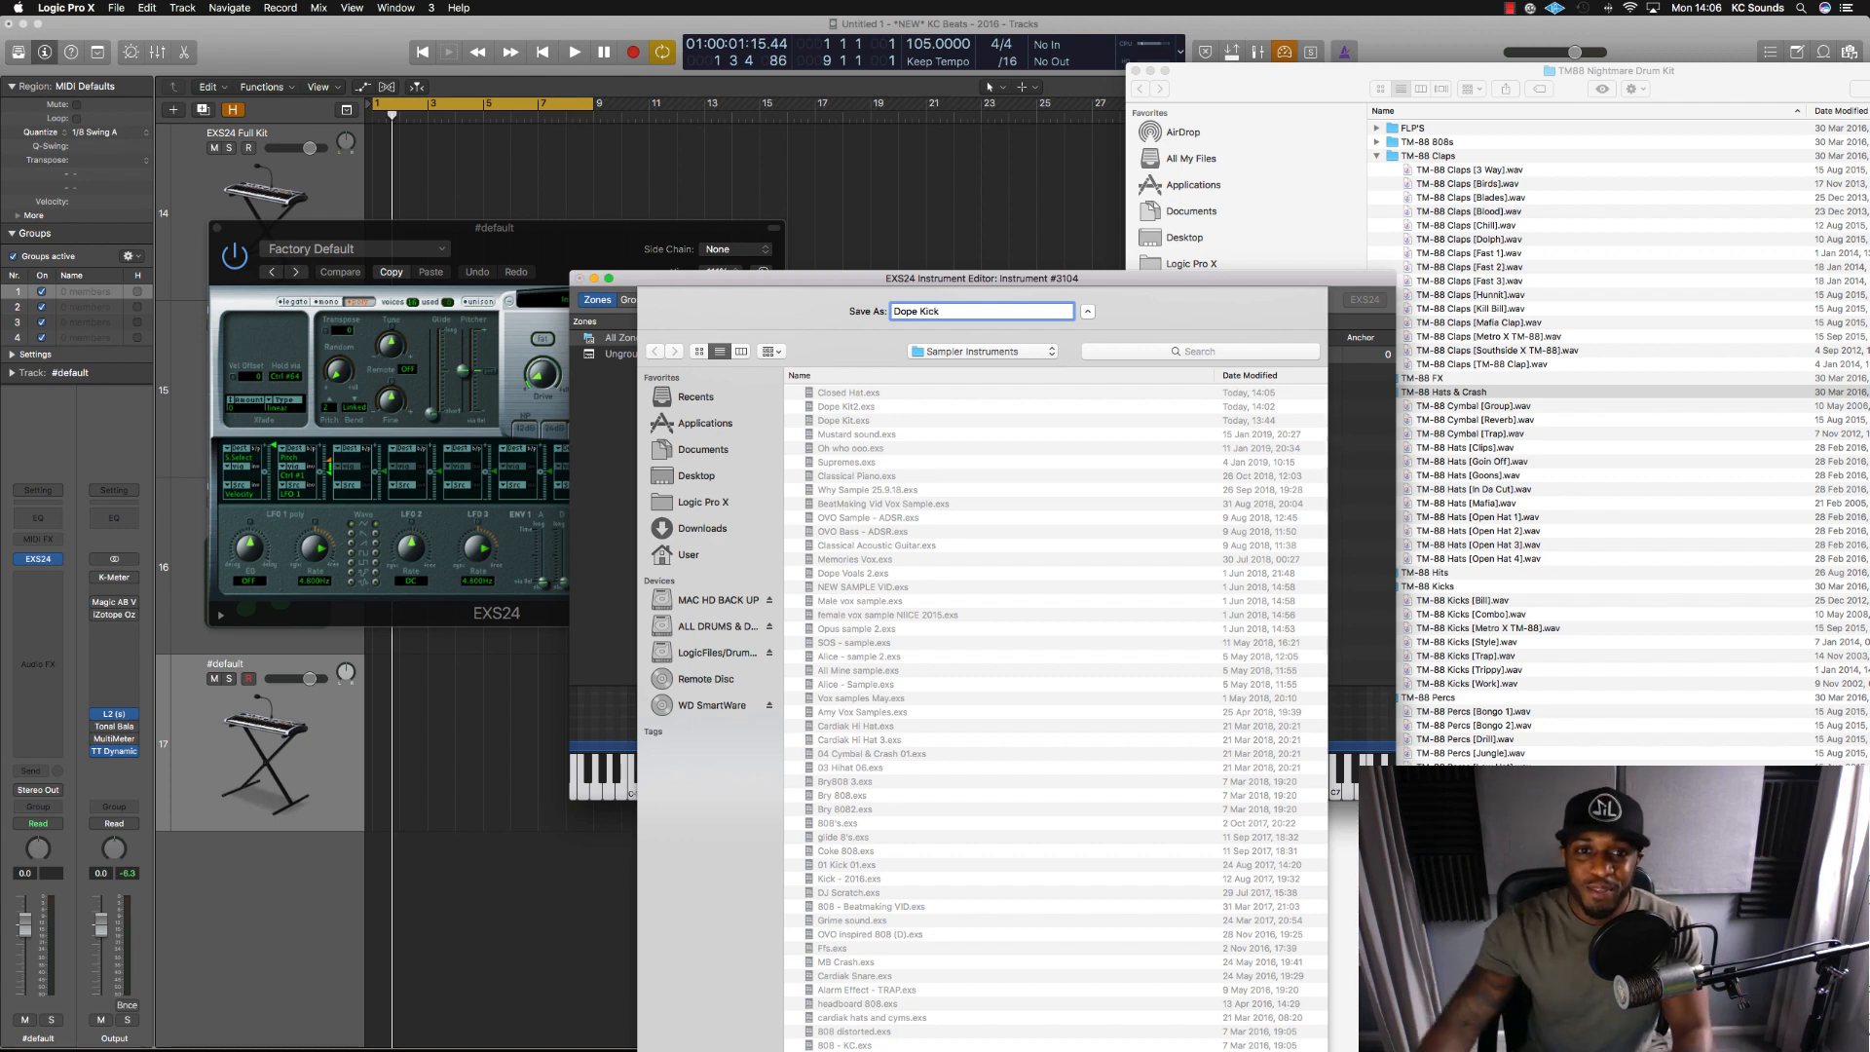
pyautogui.press('Return')
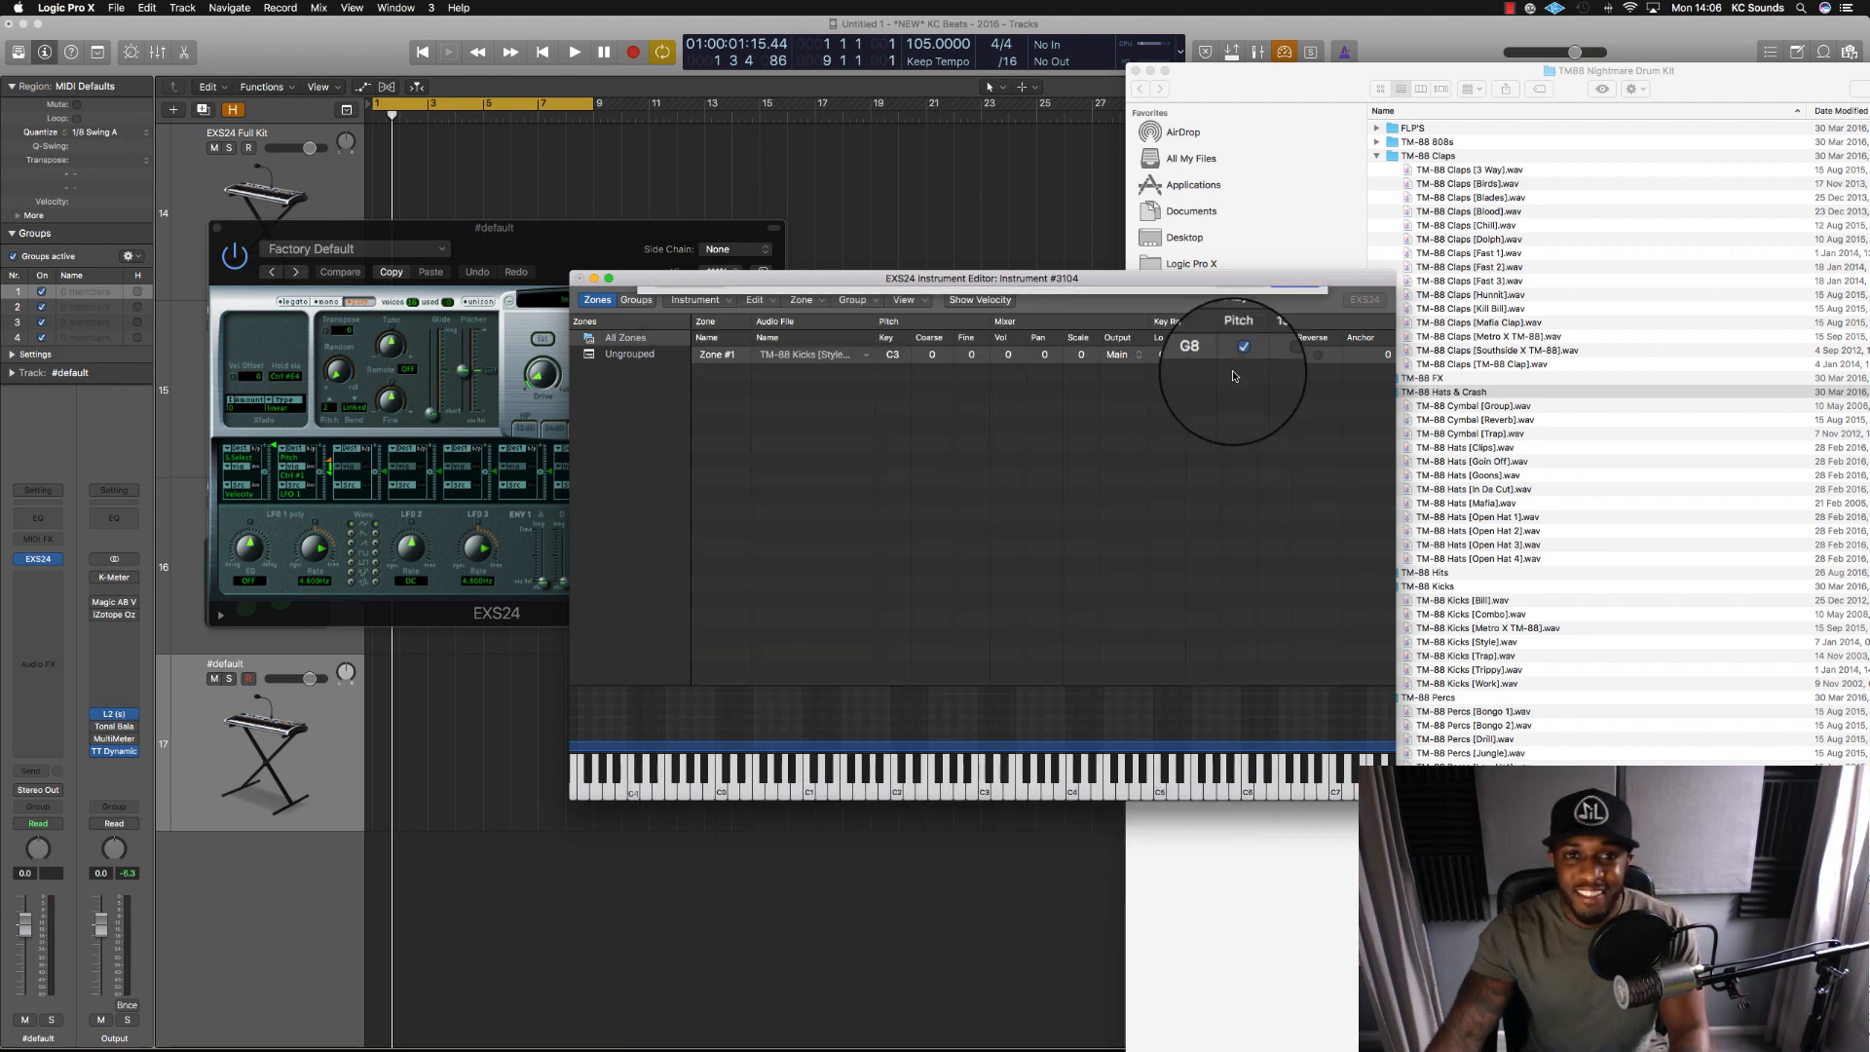
# Rename the new sampler track as "Kick" and move it above the EXS24 1 Shots track.
pyautogui.scroll(-1, 614, 553)
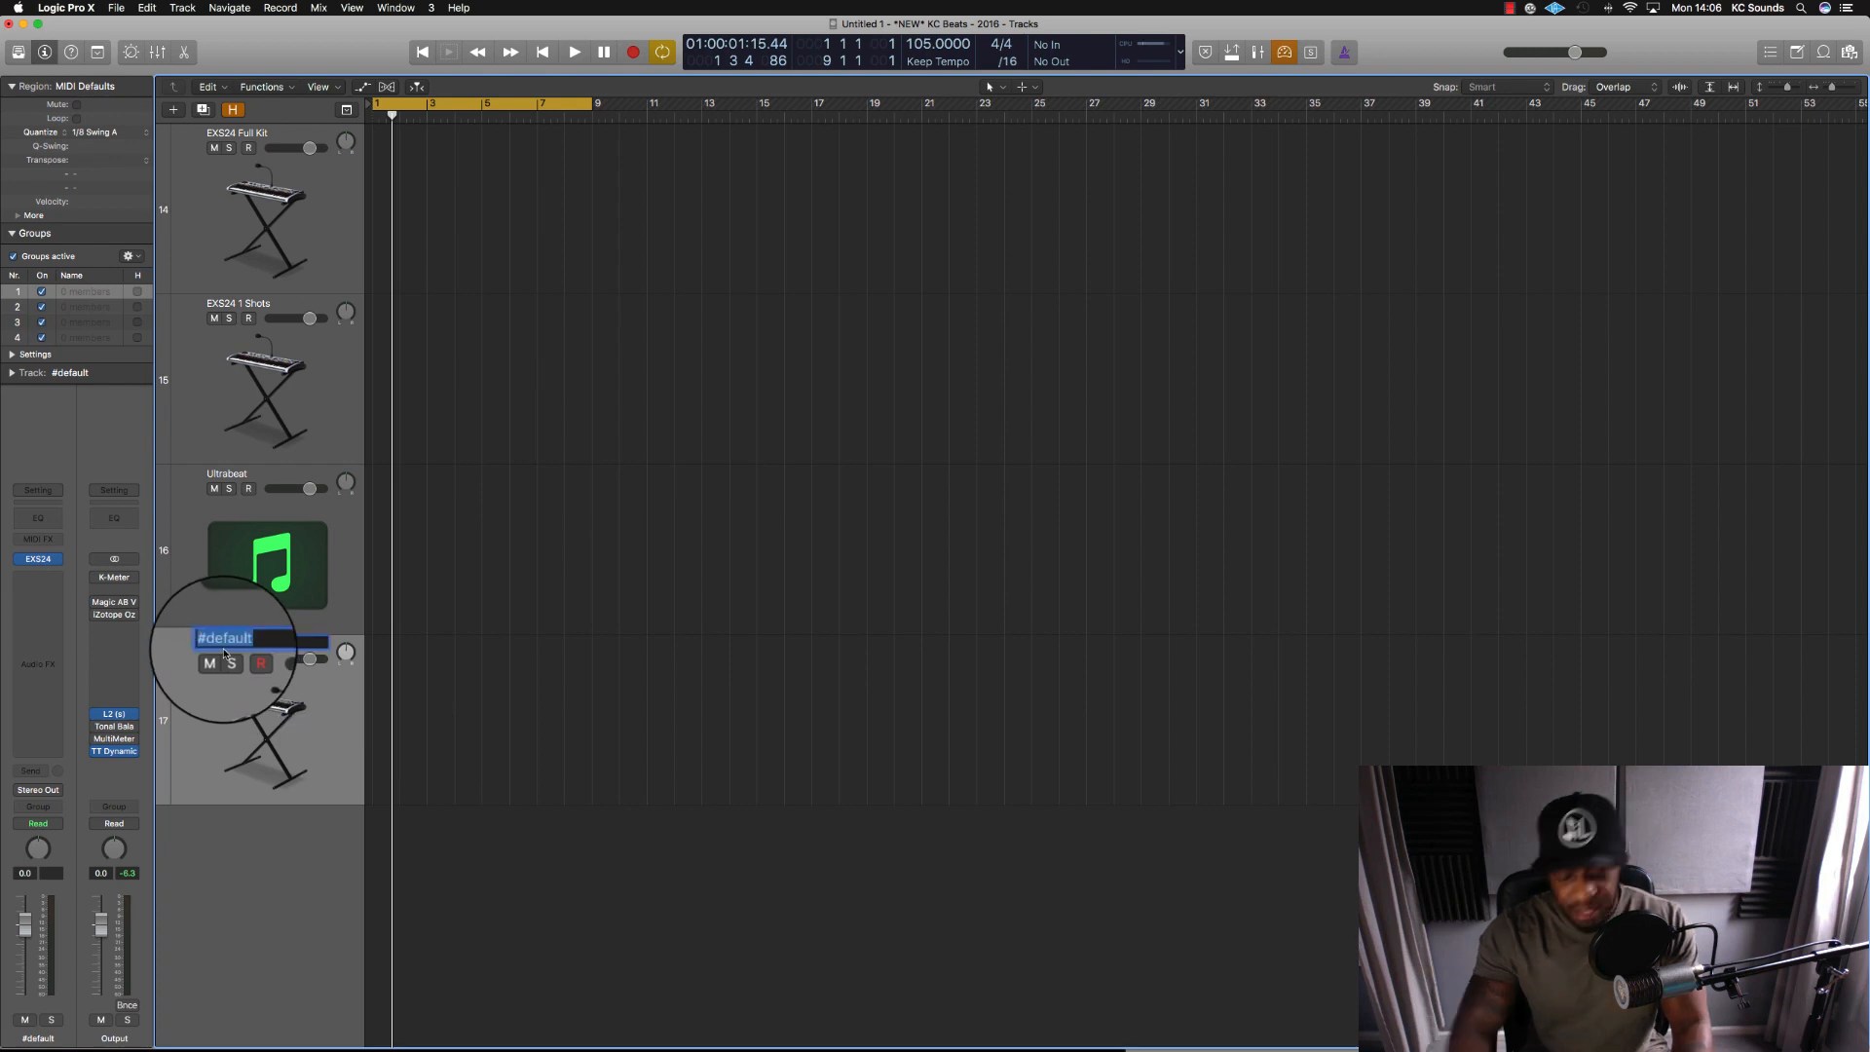
pyautogui.write('Kick')
pyautogui.press('Return')
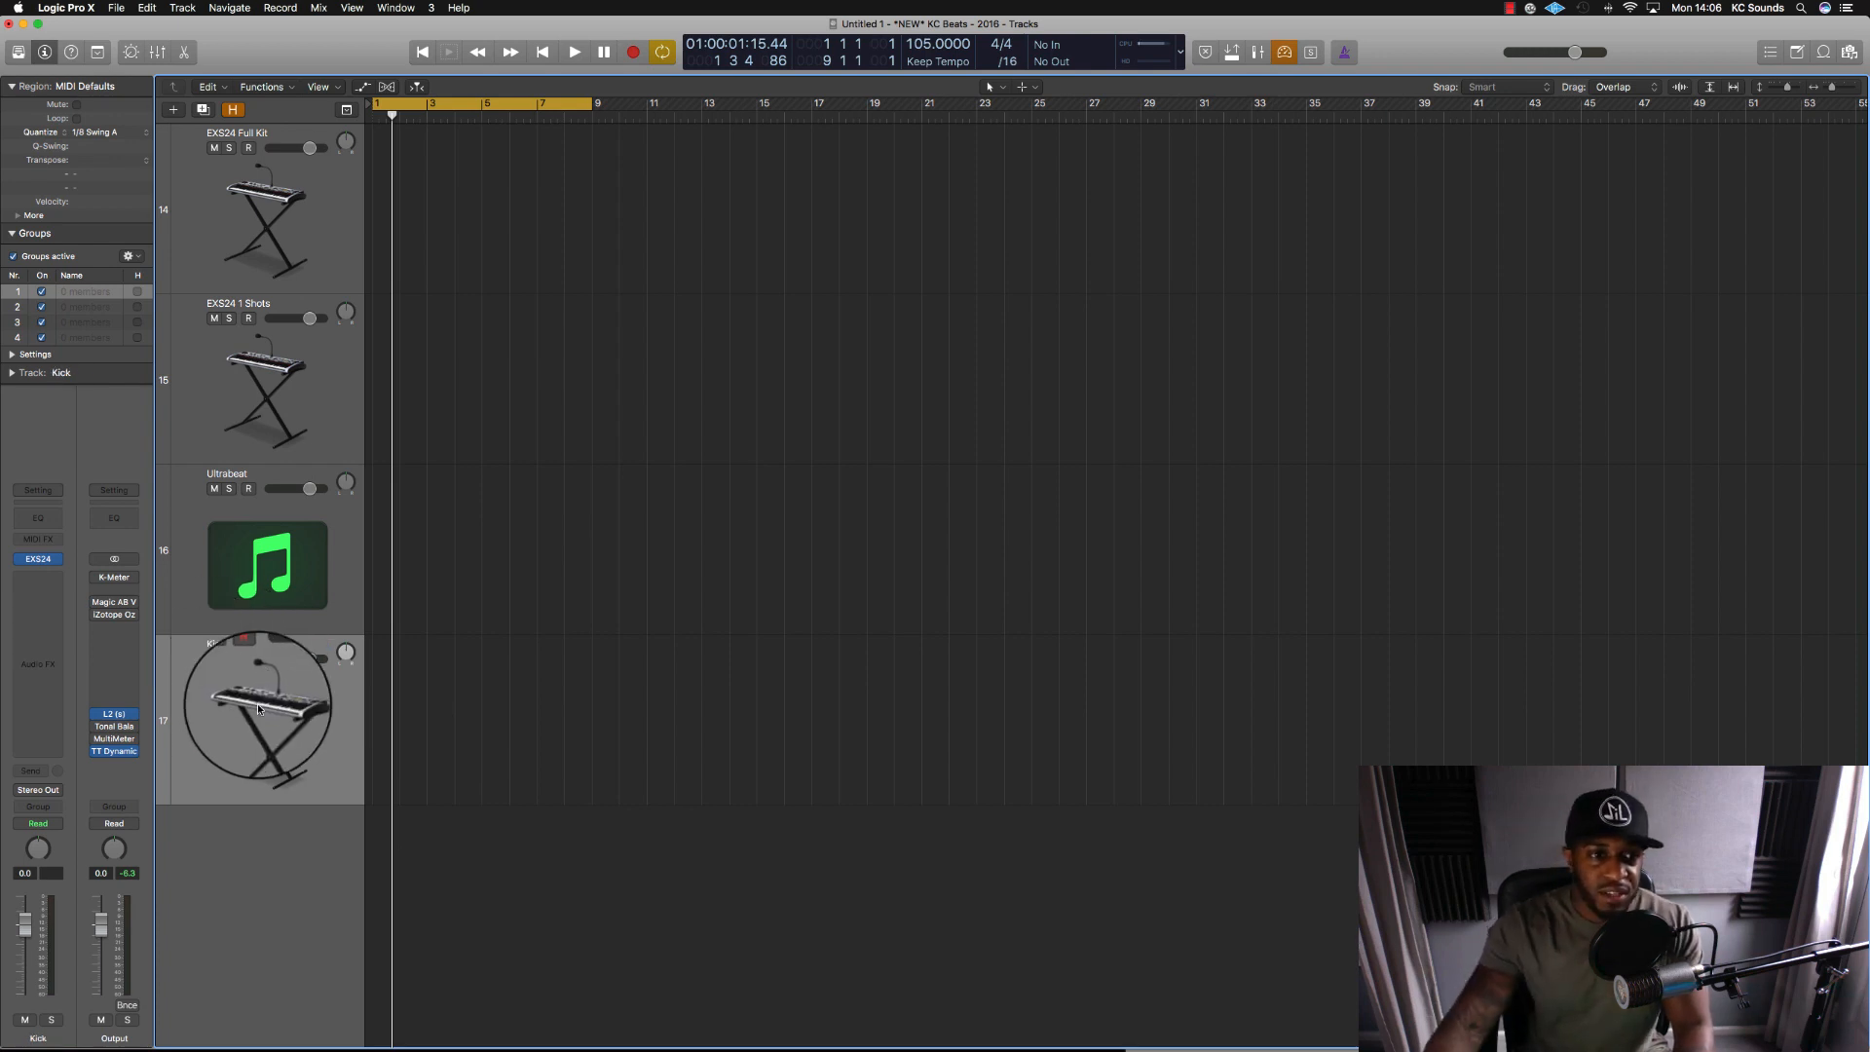
pyautogui.moveTo(258, 708); pyautogui.dragTo(272, 443)
# Rename the EXS24 1 Shots track as "HH" and move the Kick and HH tracks below Ultrabeat, with HH last.
pyautogui.doubleClick(256, 471)
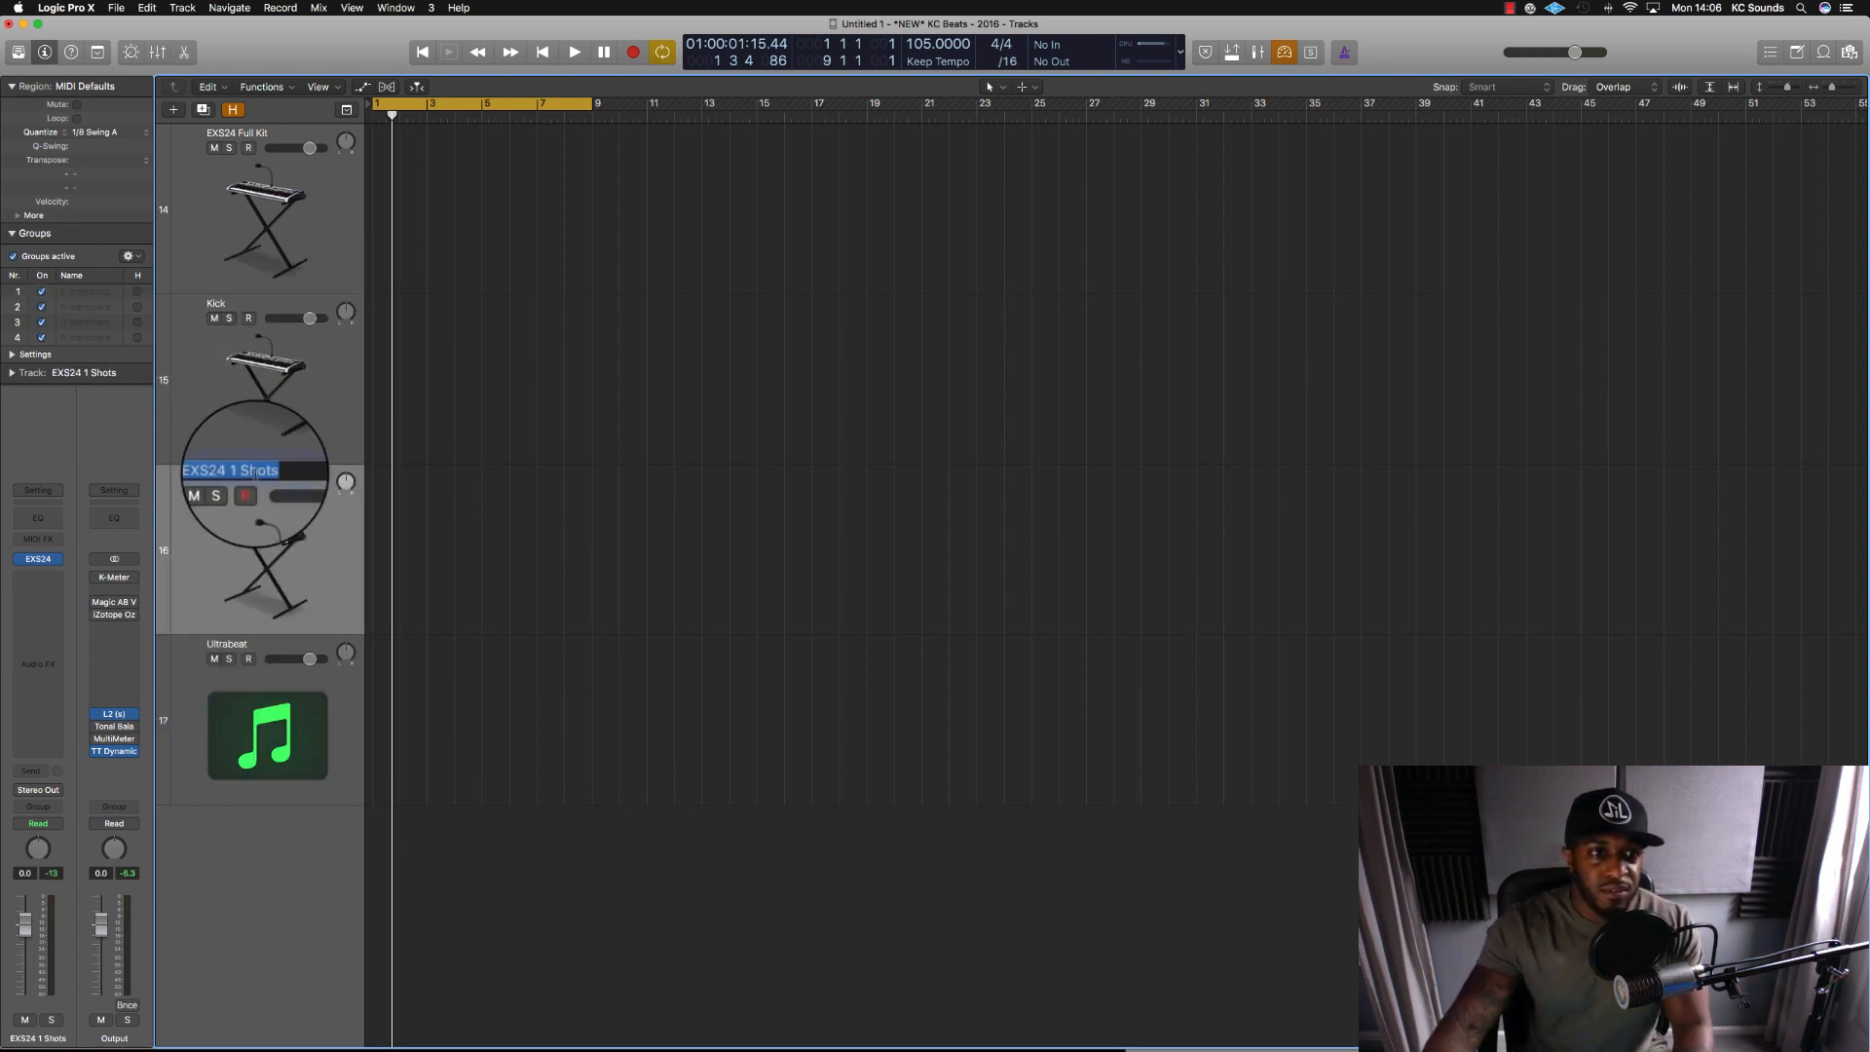
pyautogui.write('HH')
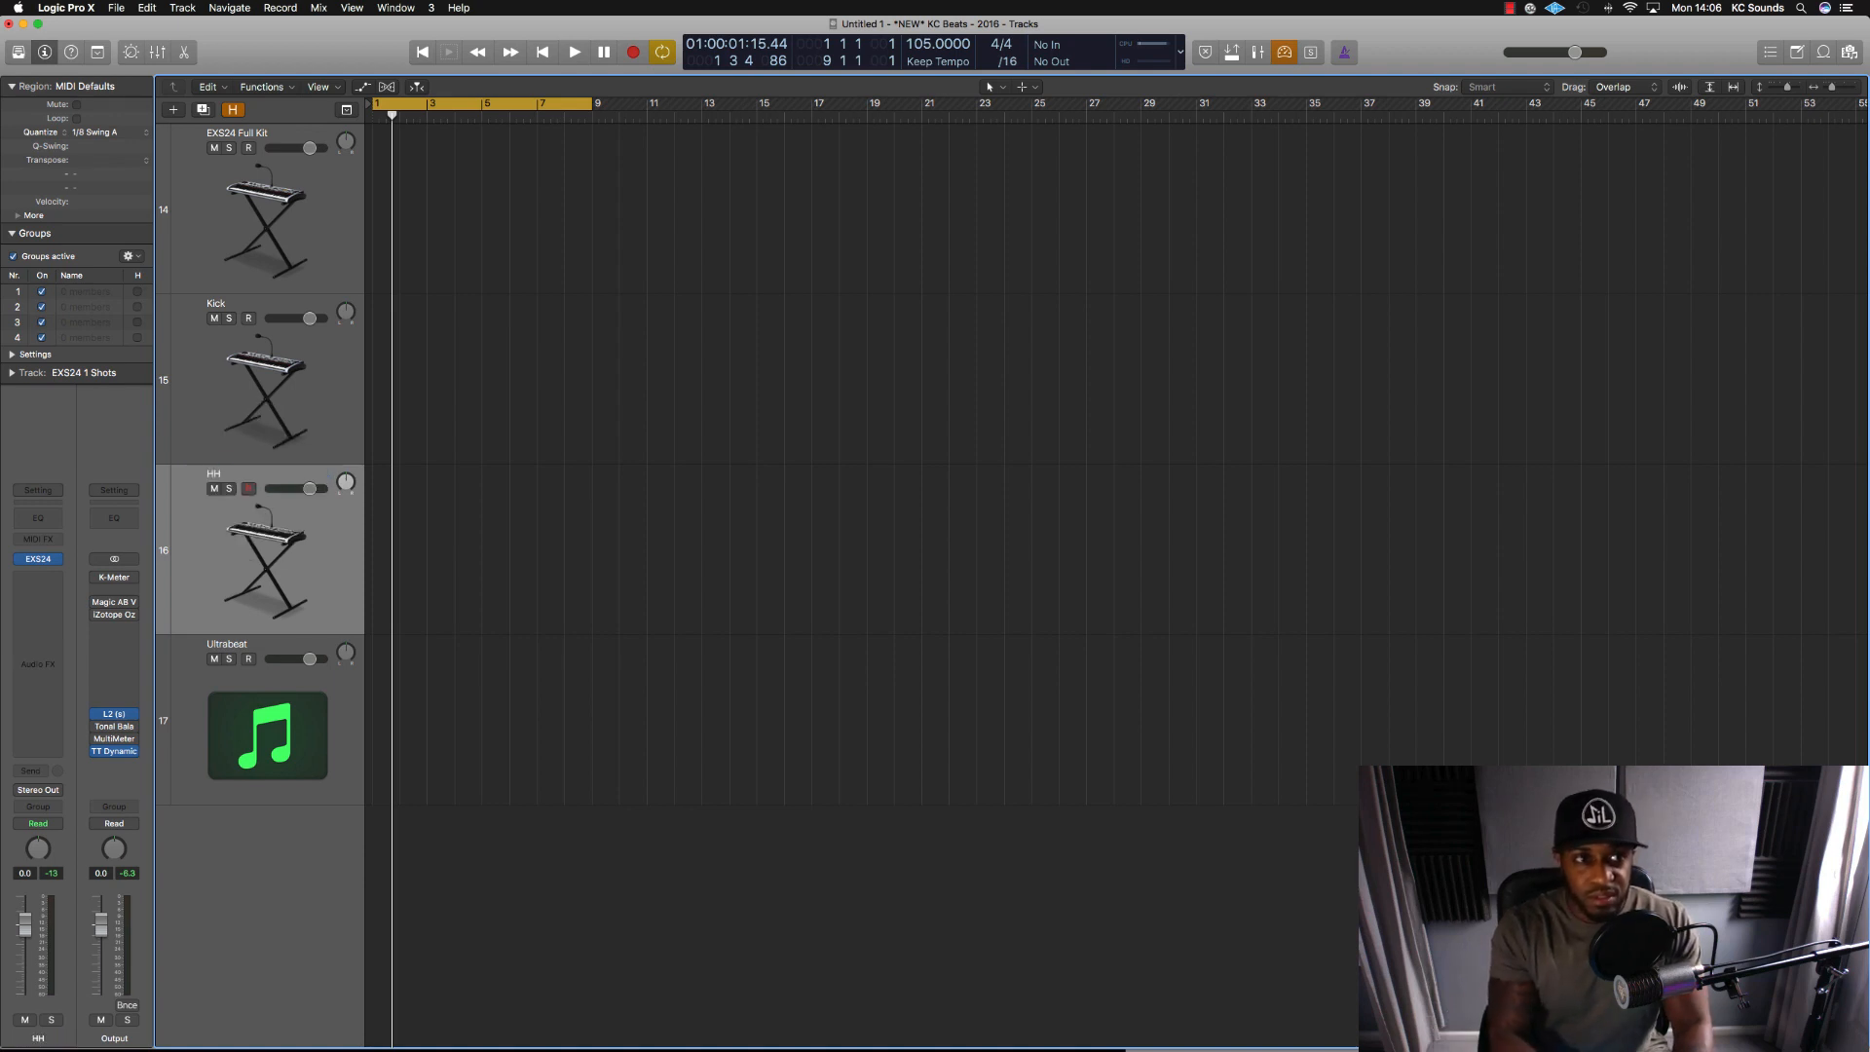
pyautogui.press('super+Up')
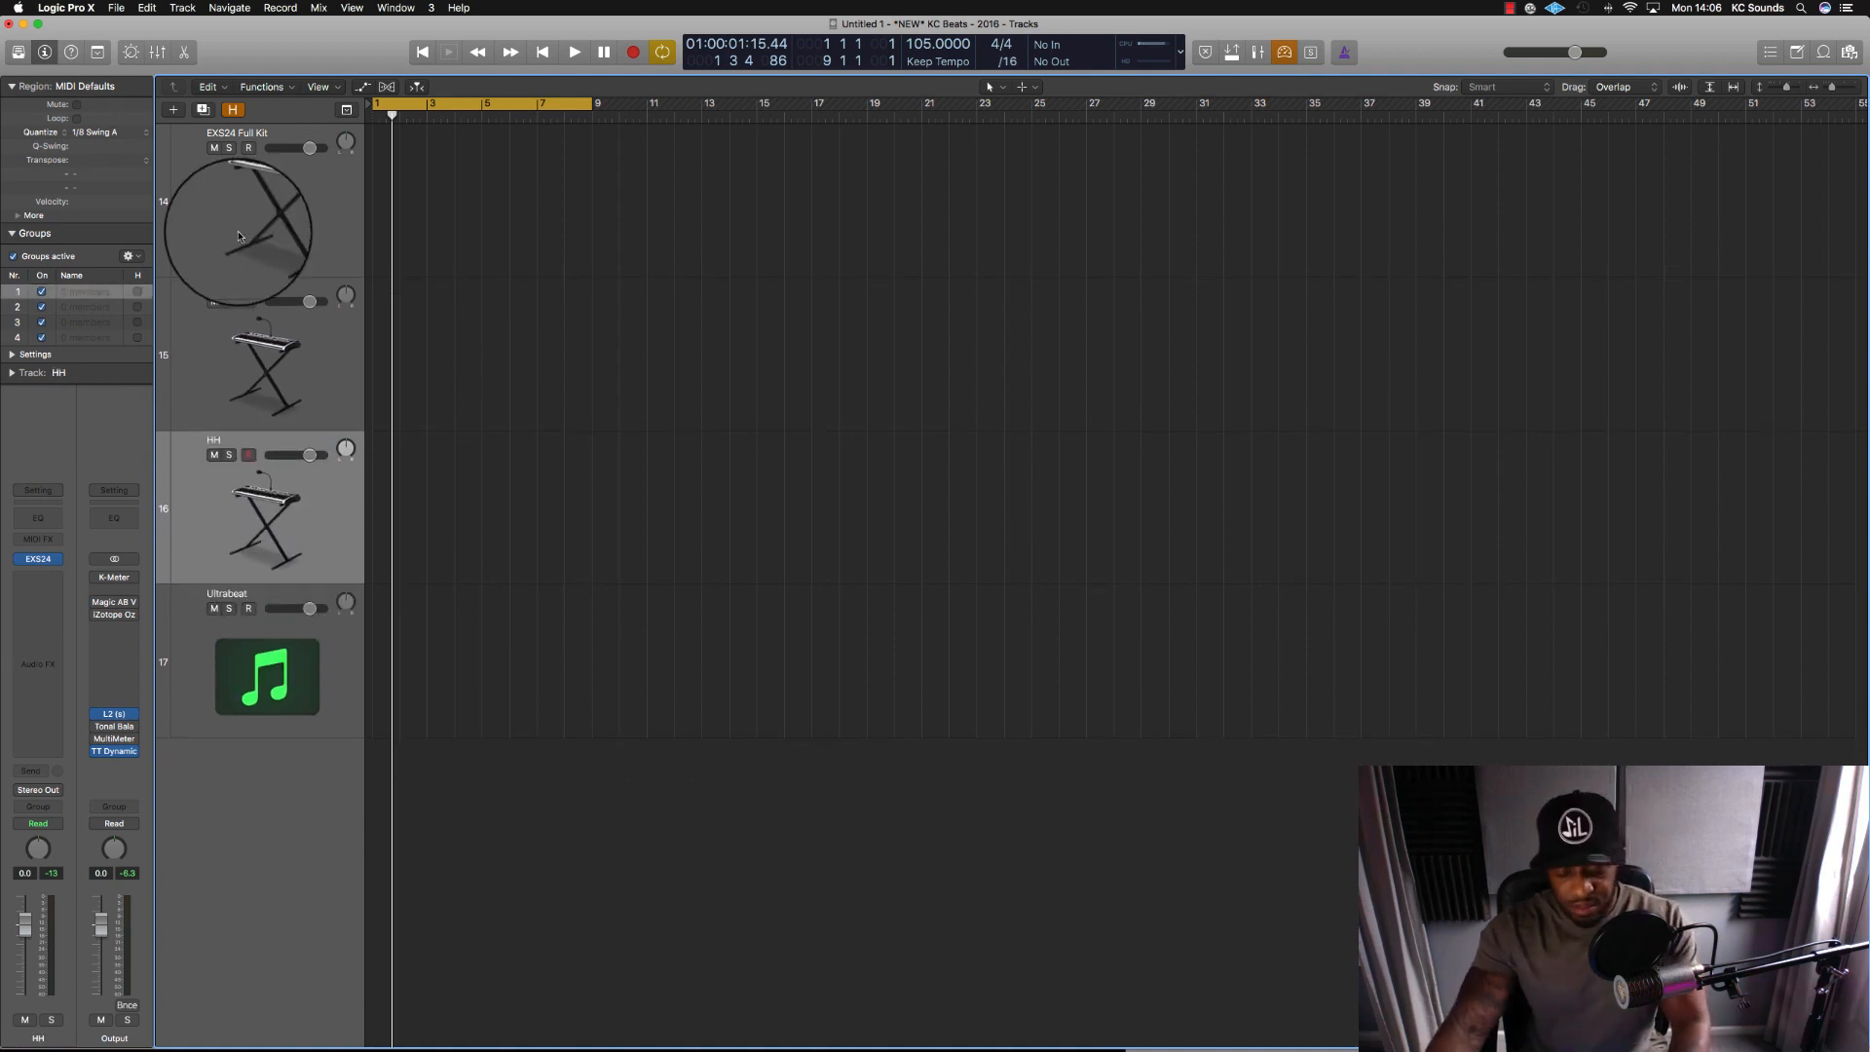
pyautogui.moveTo(229, 367); pyautogui.dragTo(251, 743)
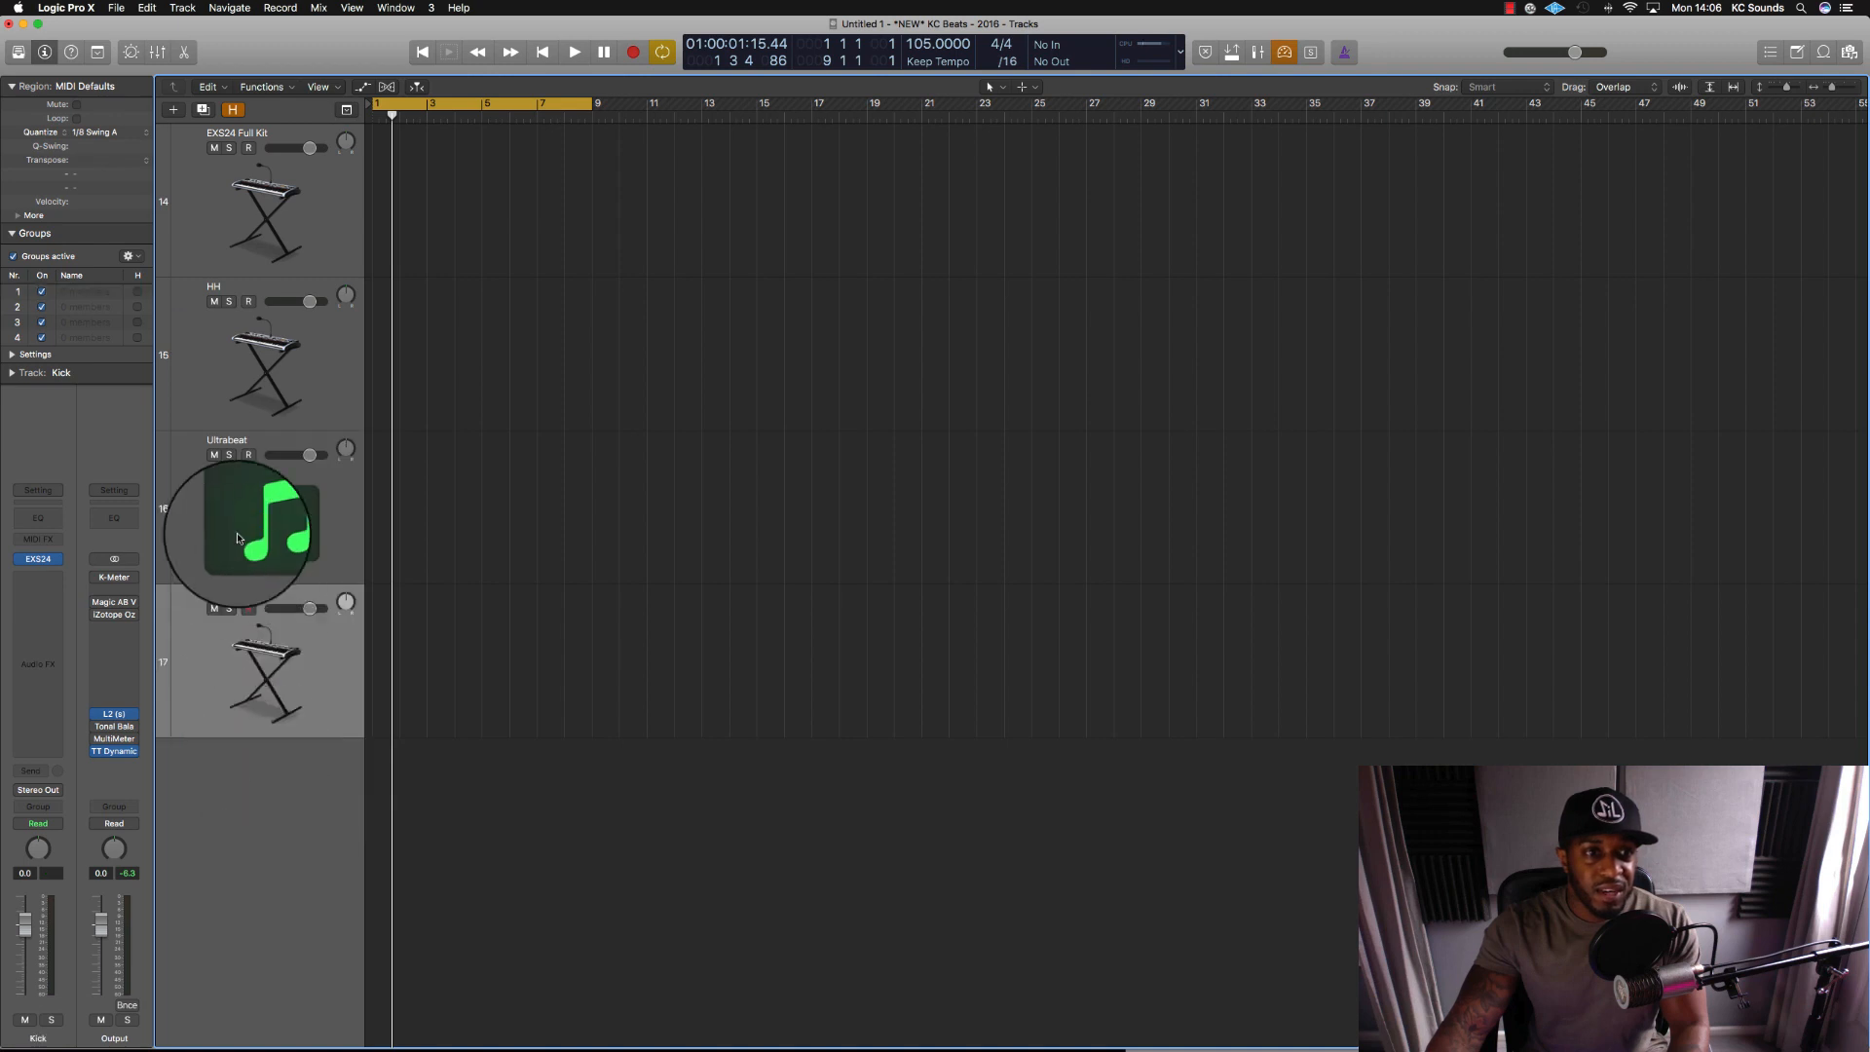
pyautogui.moveTo(241, 376); pyautogui.dragTo(283, 845)
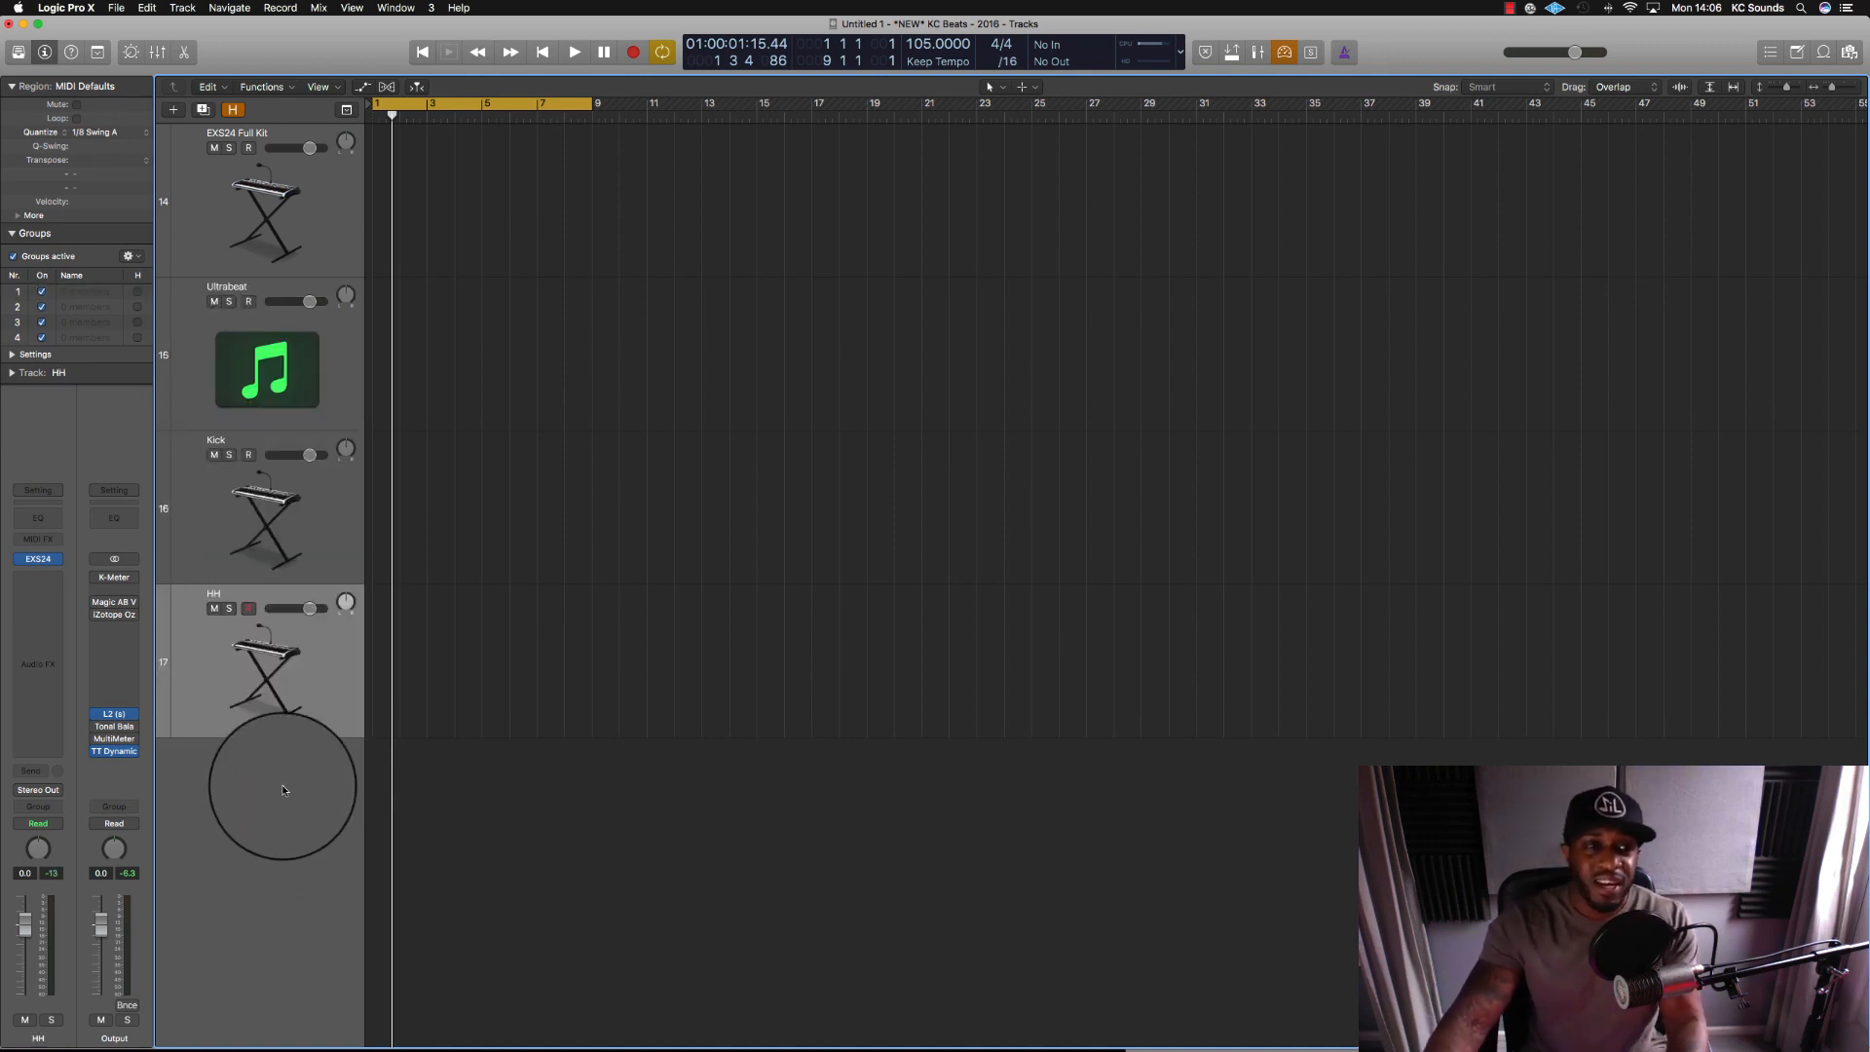
pyautogui.press('super+Up')
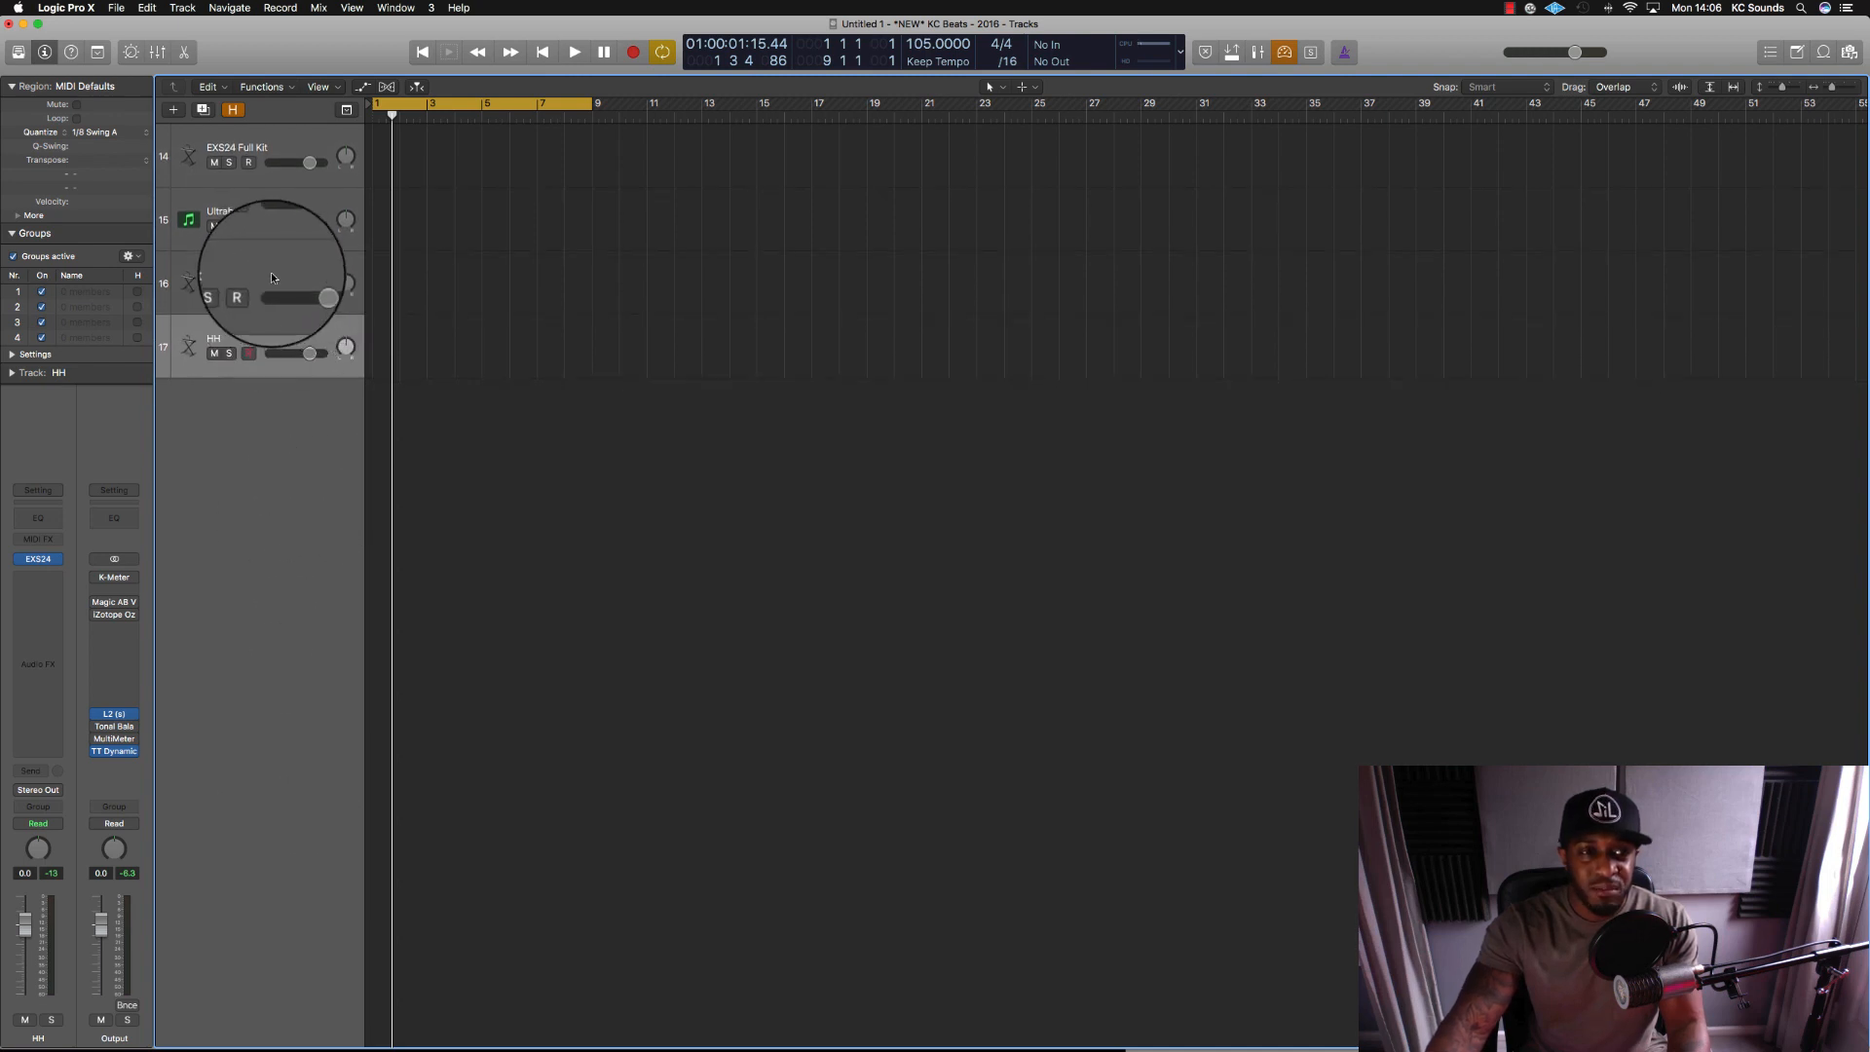
pyautogui.click(272, 273)
pyautogui.click(288, 326)
pyautogui.press('super+Up')
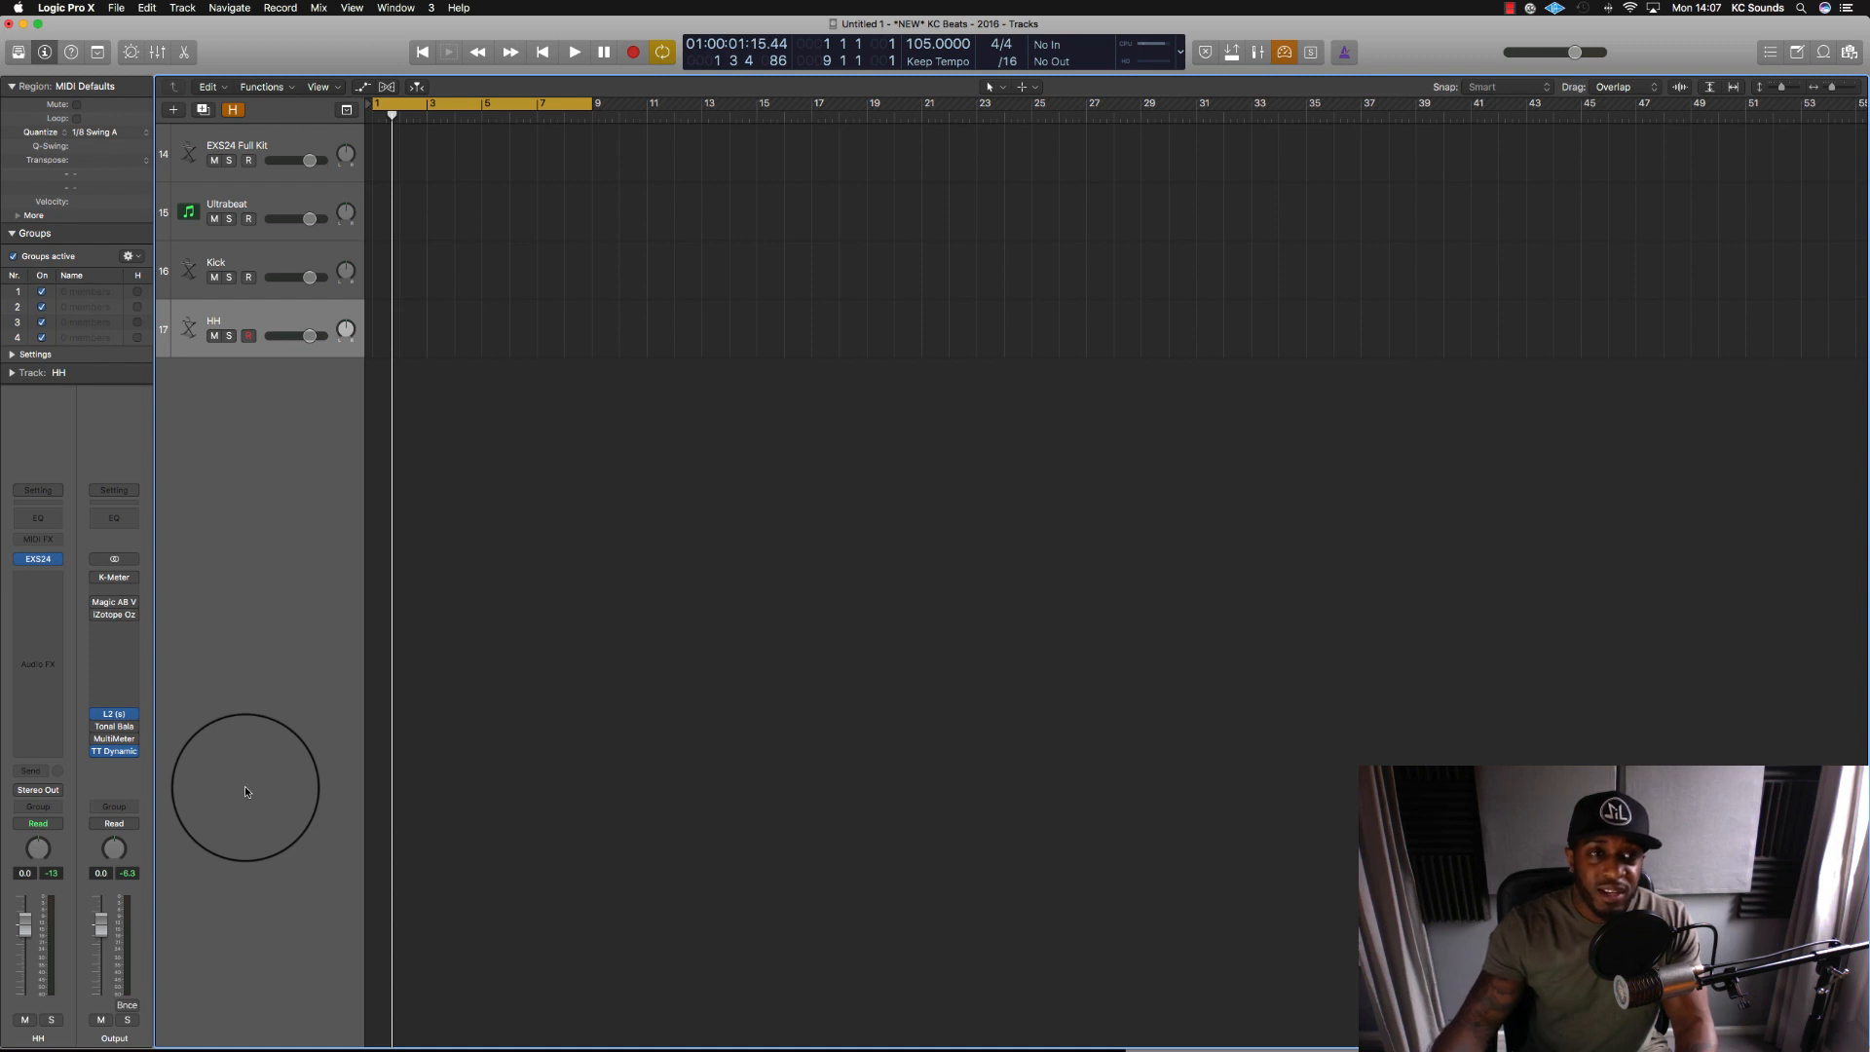
pyautogui.press('super+Up')
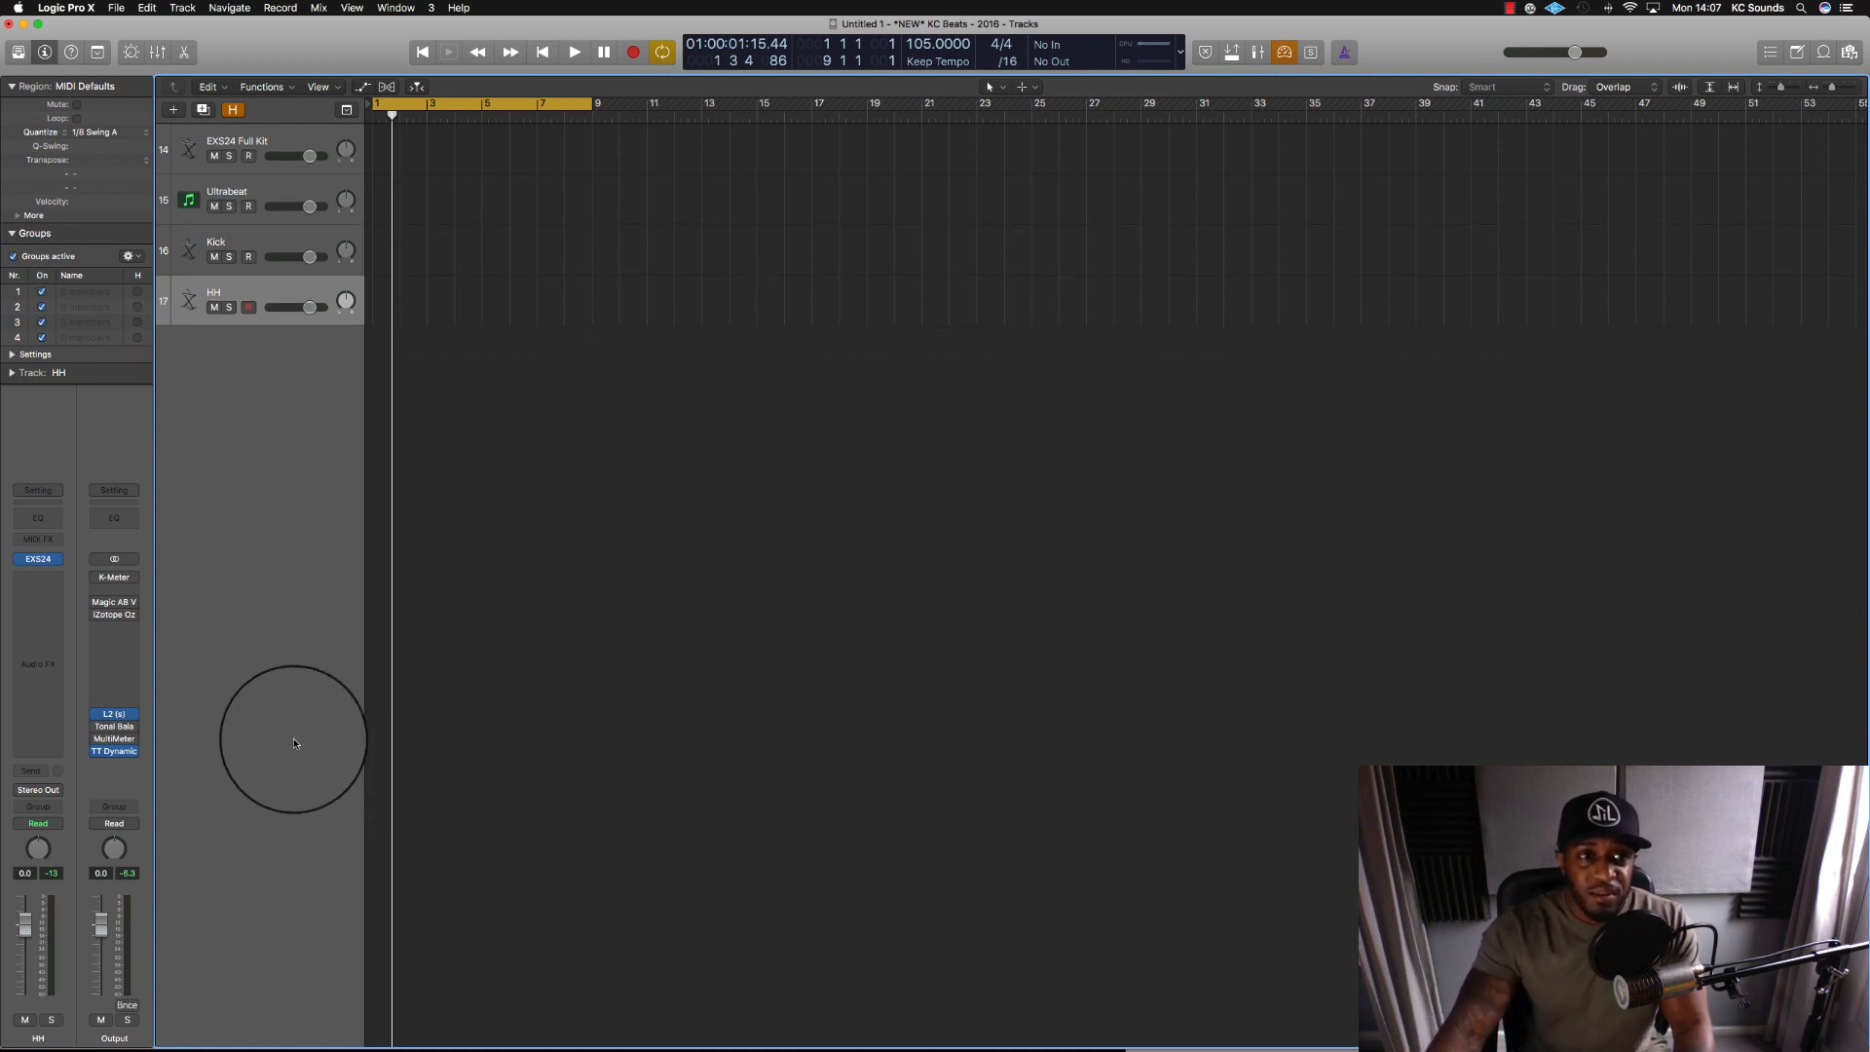
# On the Ultrabeat track, rename the Sample 01 voice as "Kick" and the Sample 02 voice as "Snare".
pyautogui.click(254, 232)
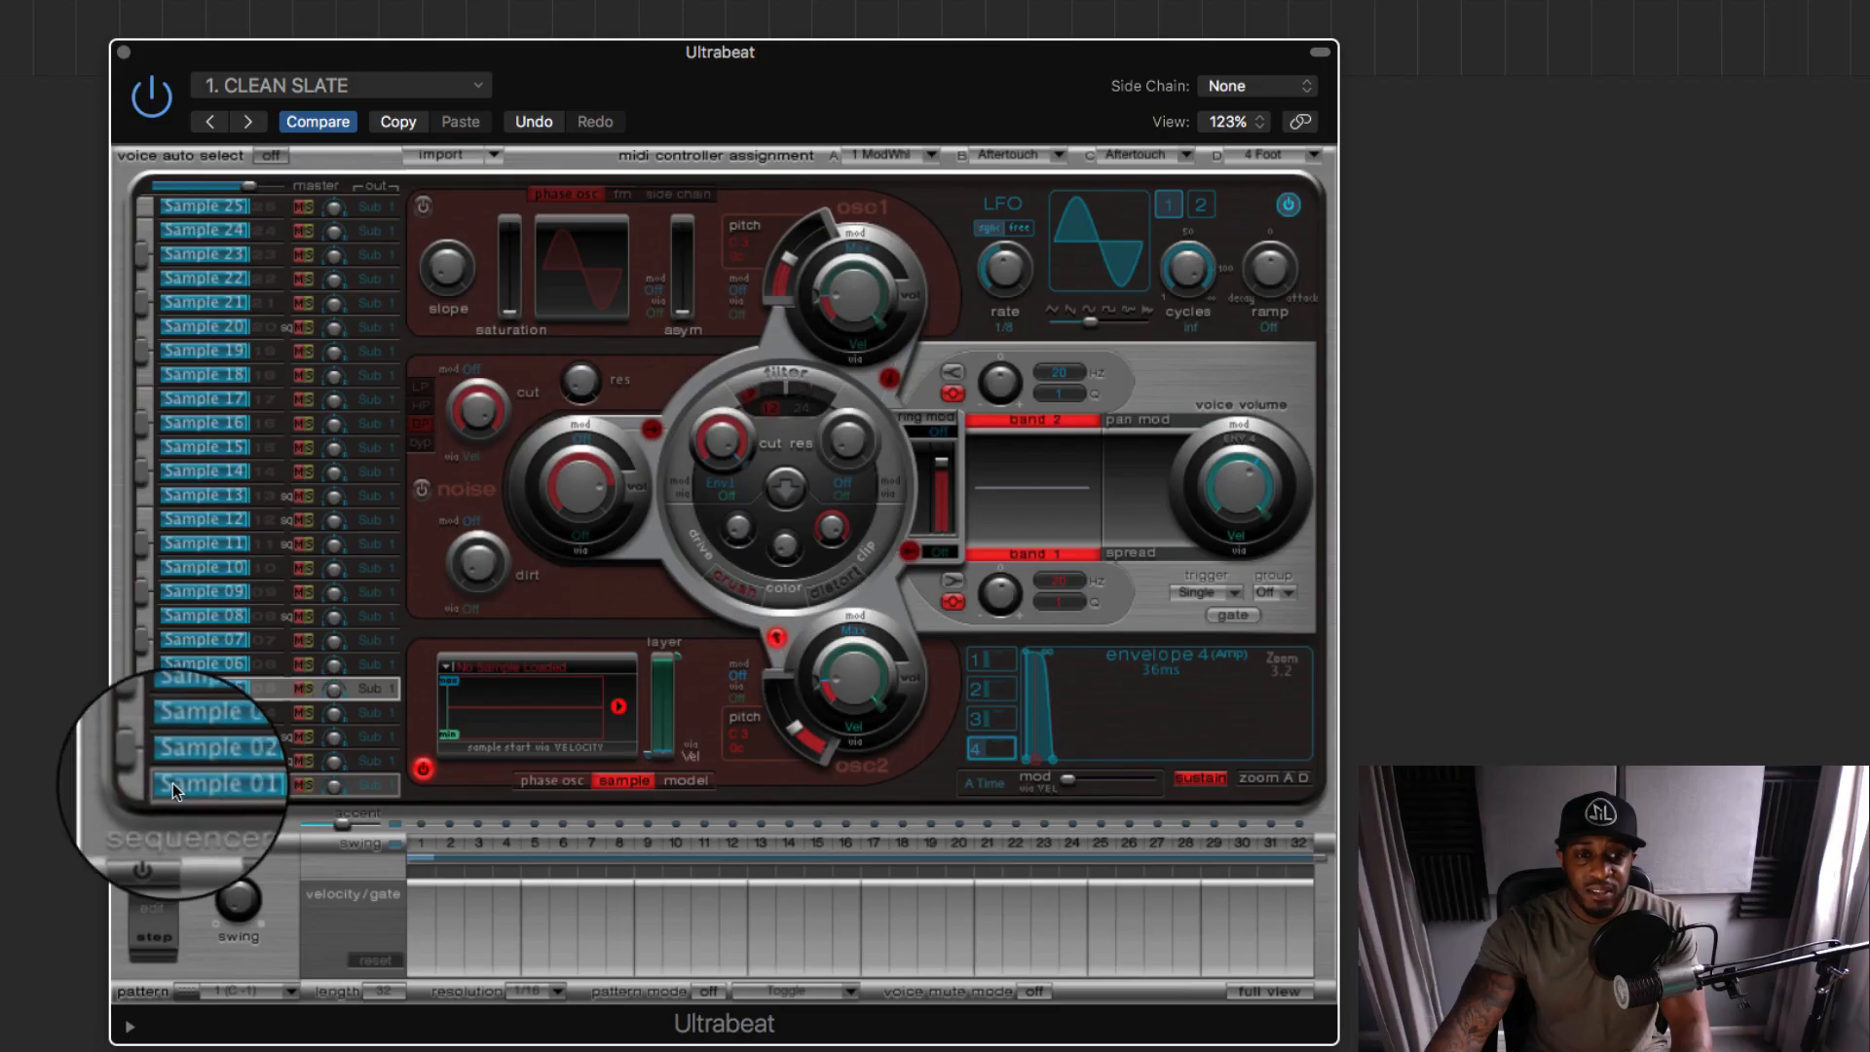
pyautogui.doubleClick(213, 786)
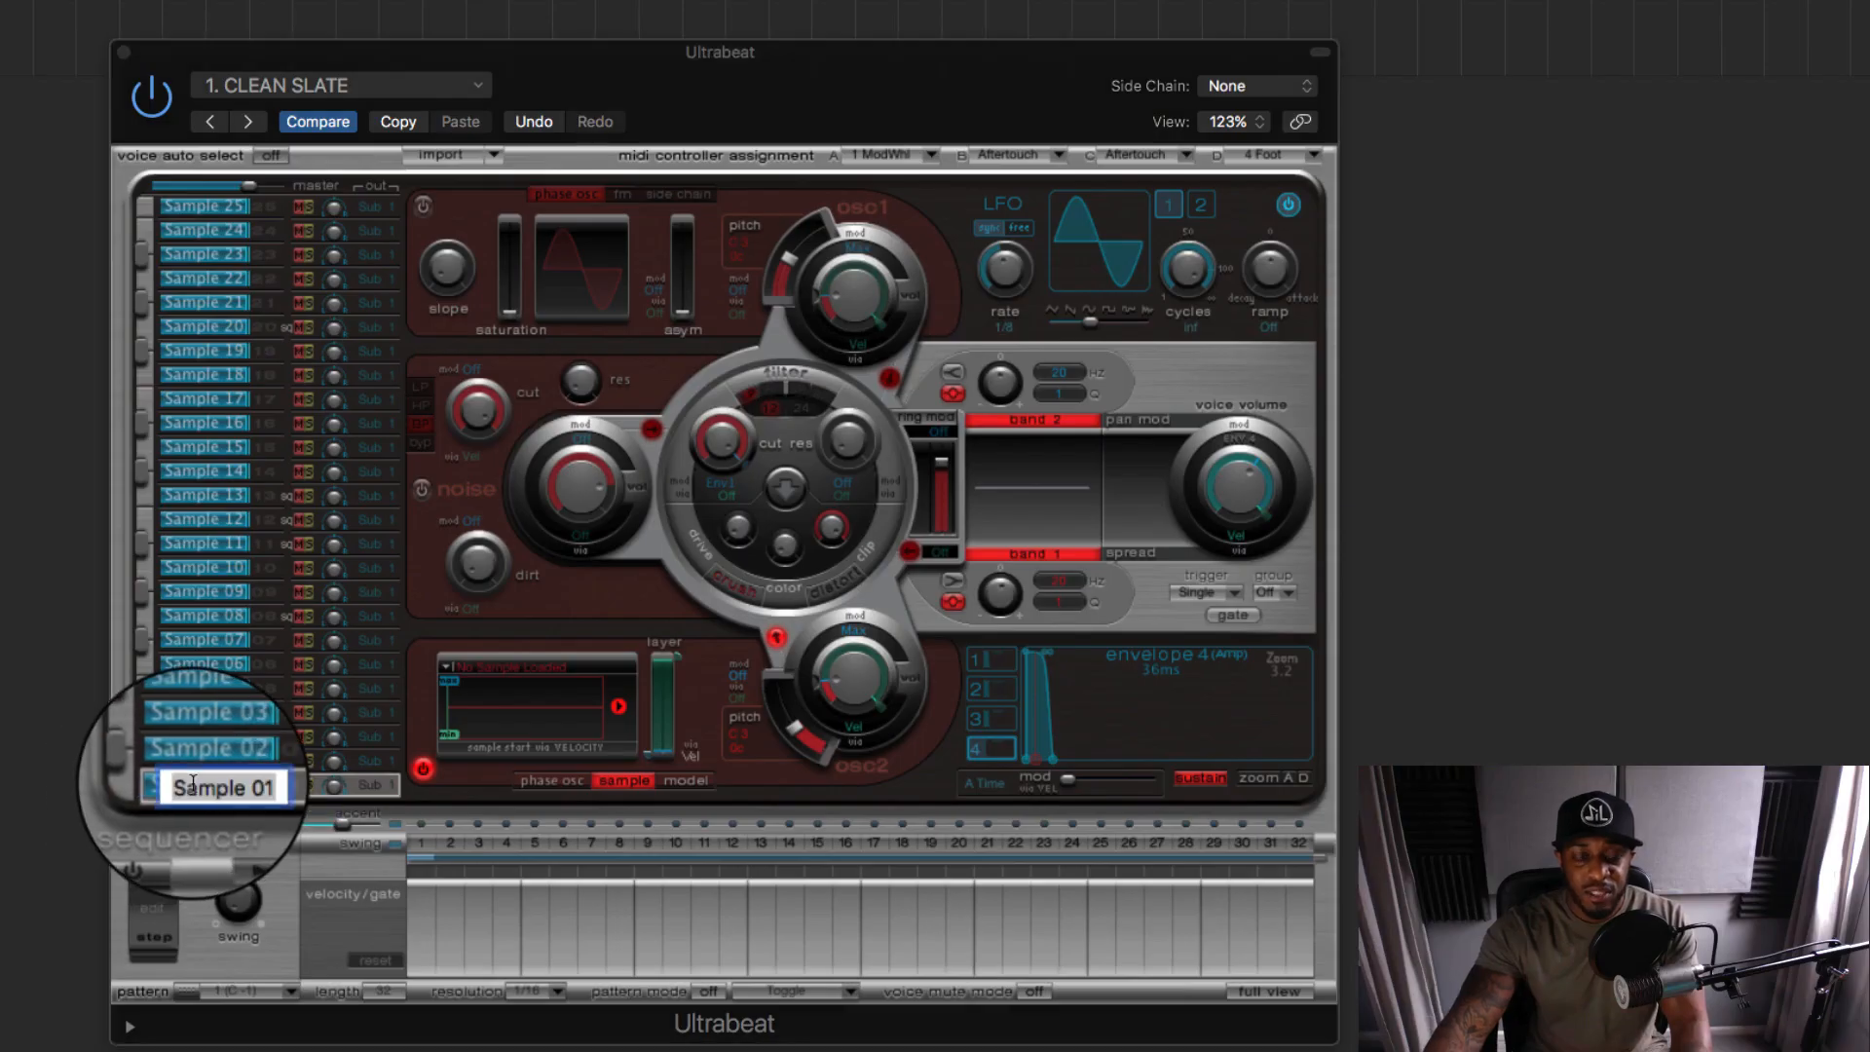
pyautogui.write('Kick')
pyautogui.press('Return')
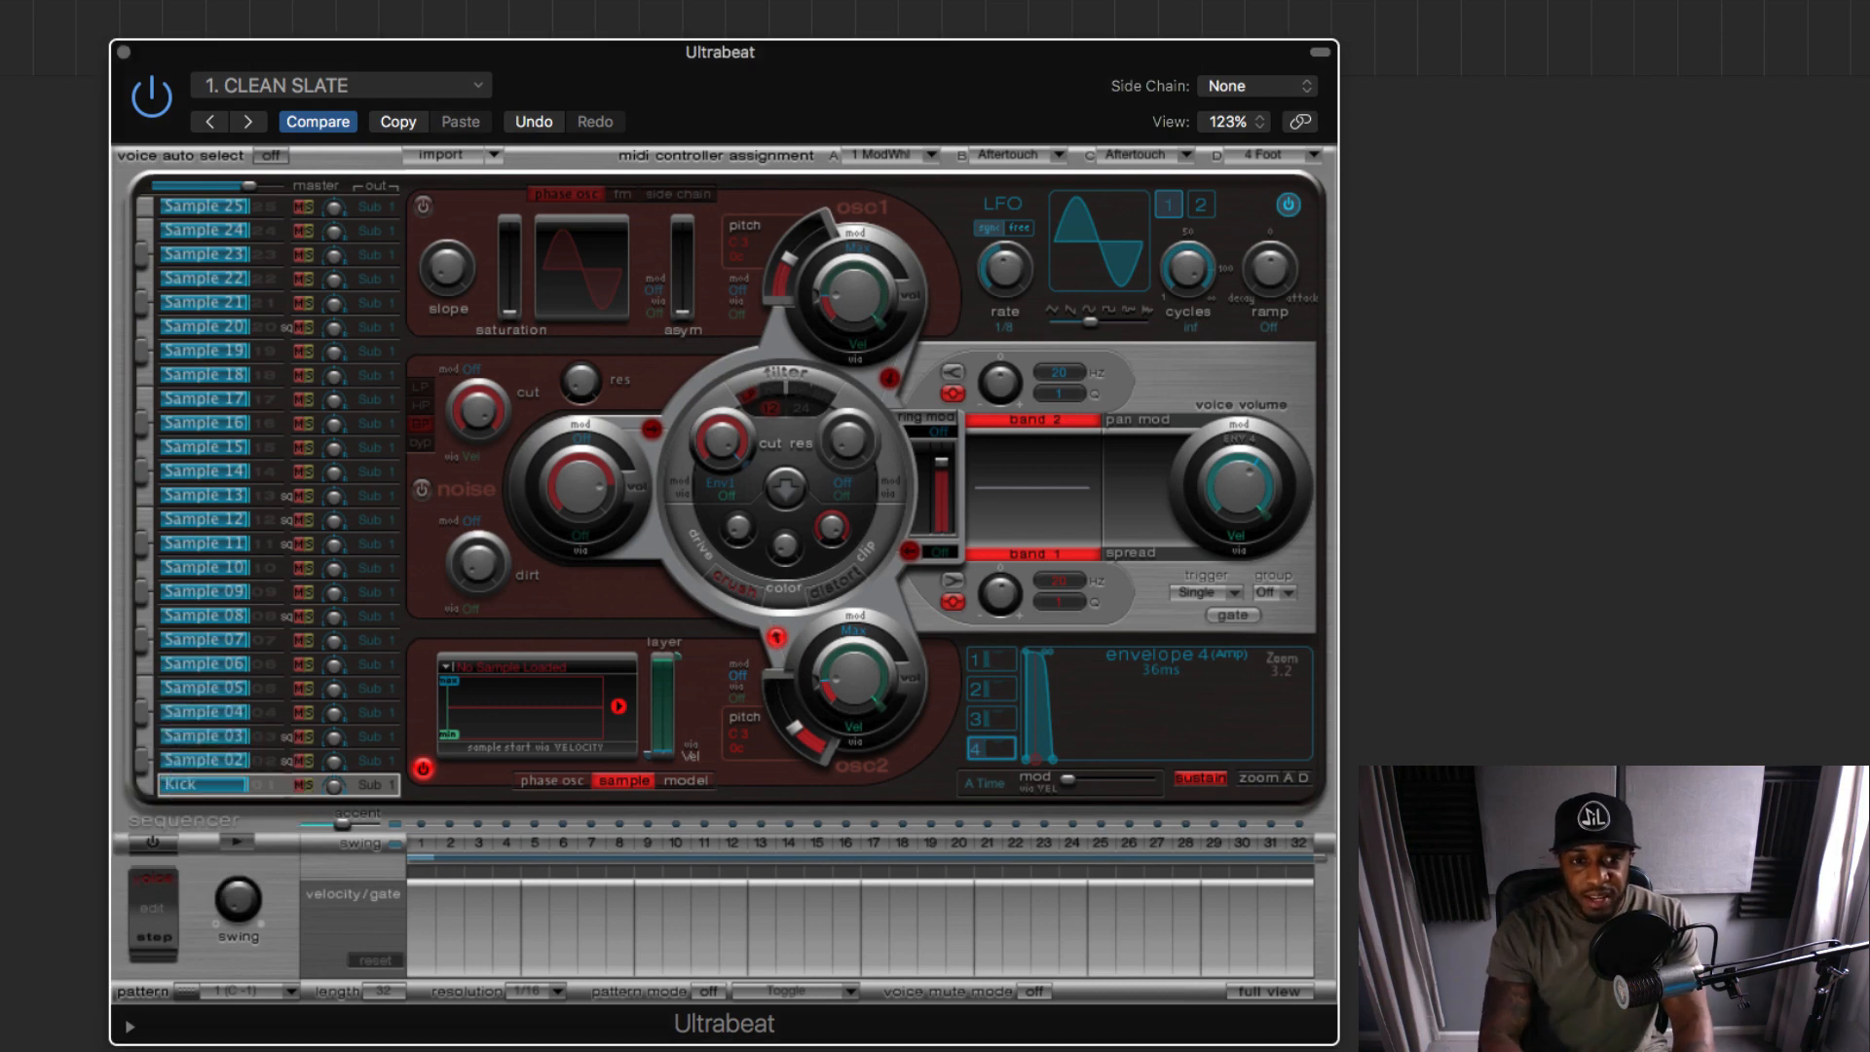
pyautogui.doubleClick(197, 762)
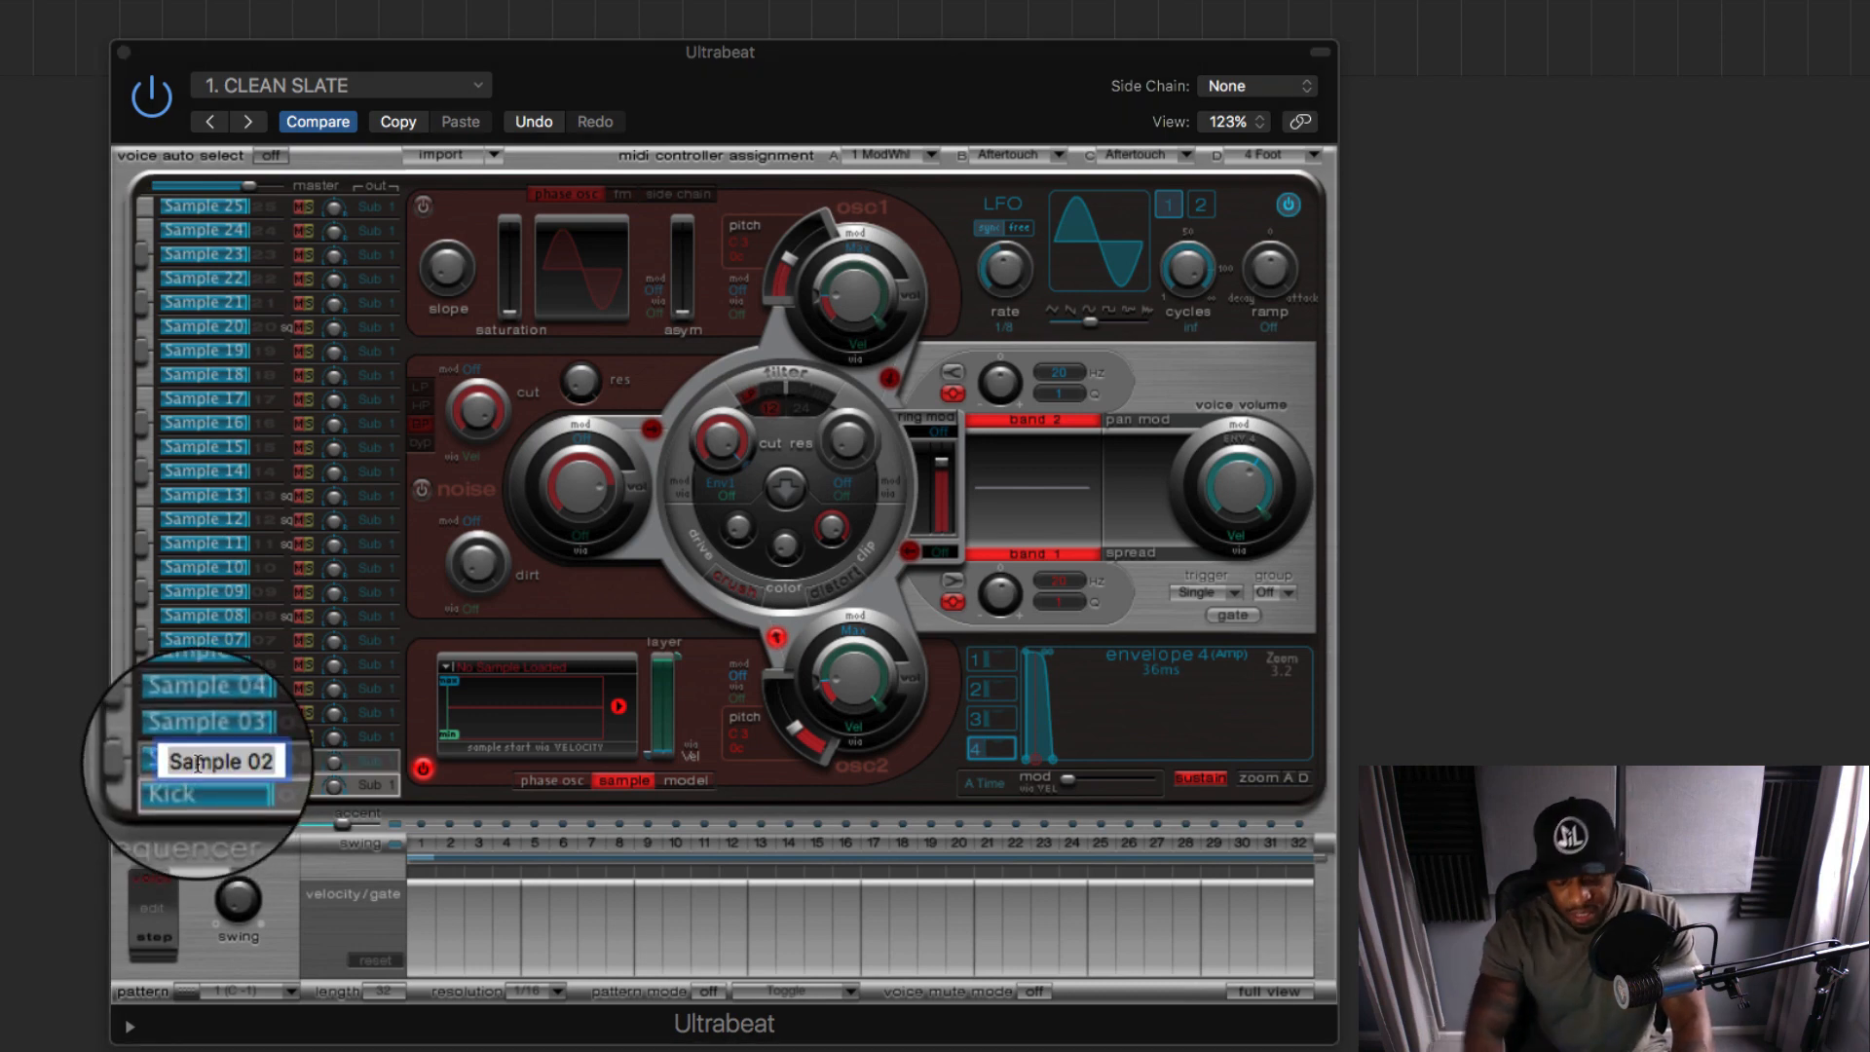
pyautogui.write('Snar')
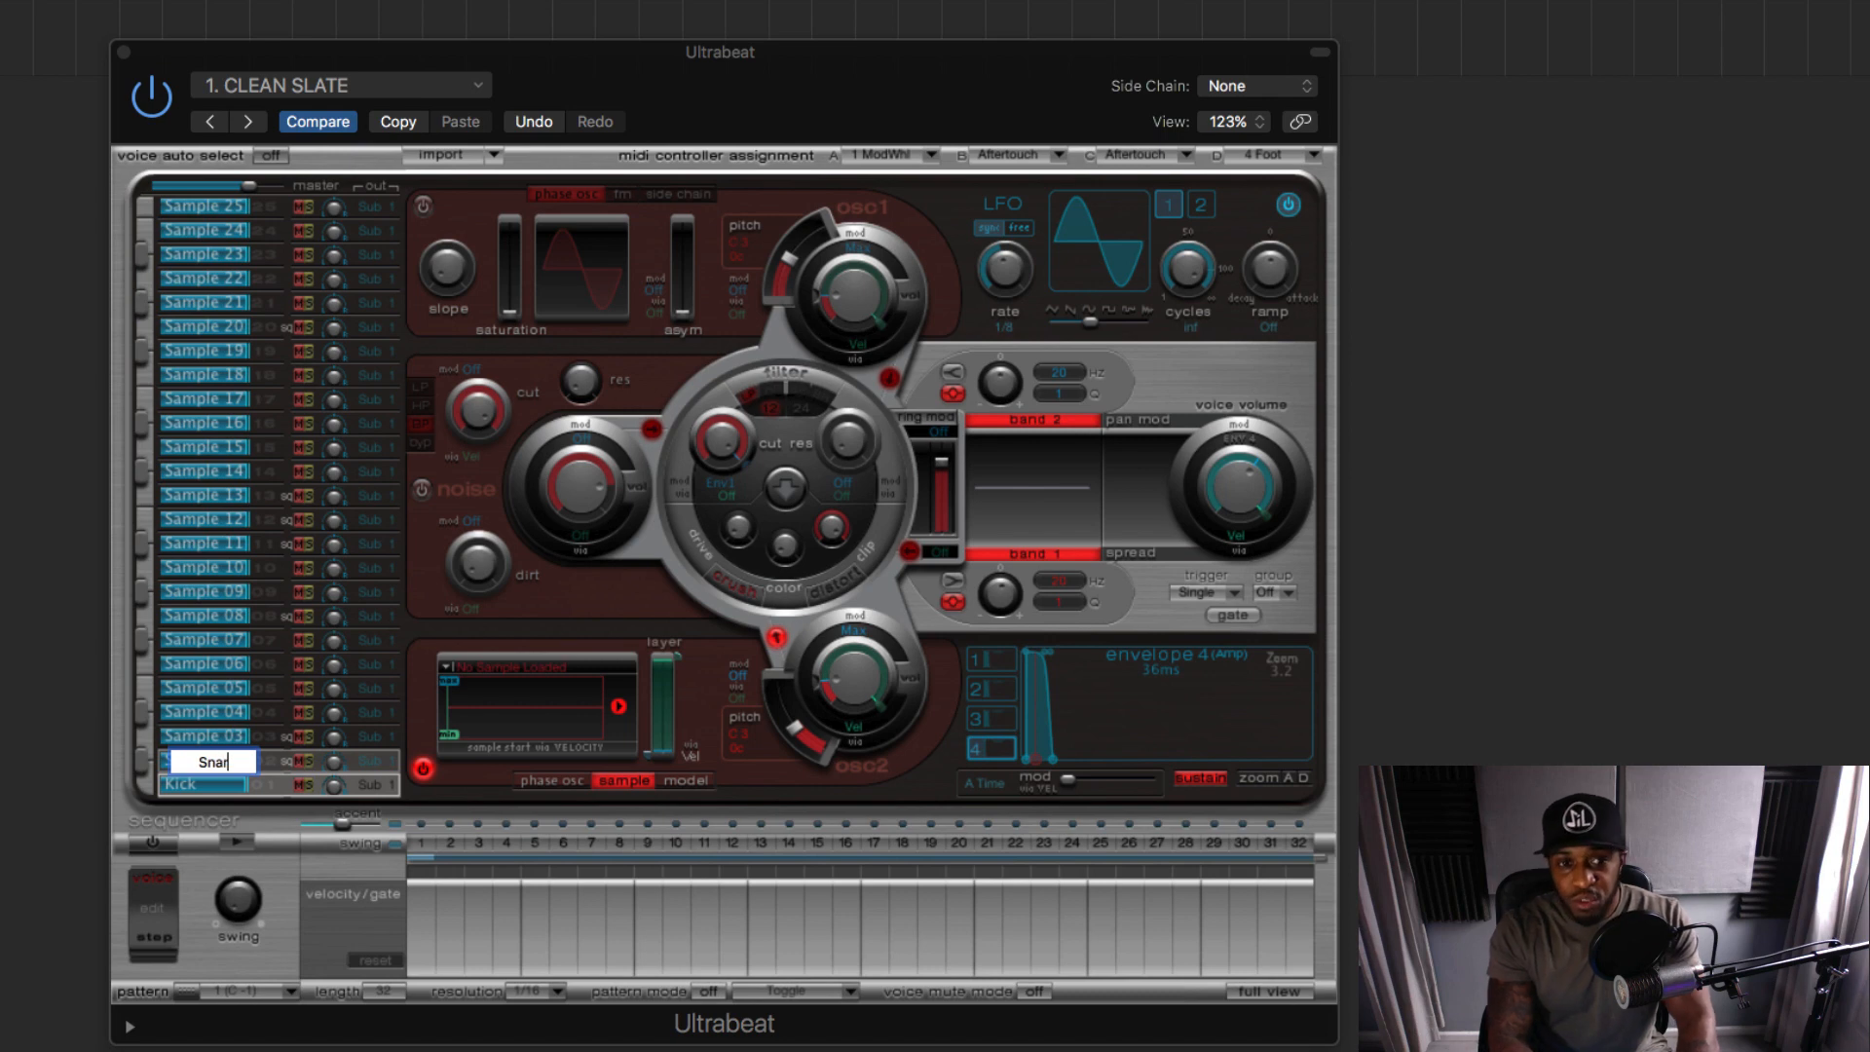
pyautogui.write('e')
pyautogui.press('Return')
# Rename the Sample 03 voice as "HH" and the Sample 04 voice as "OH" in Ultrabeat.
pyautogui.doubleClick(220, 737)
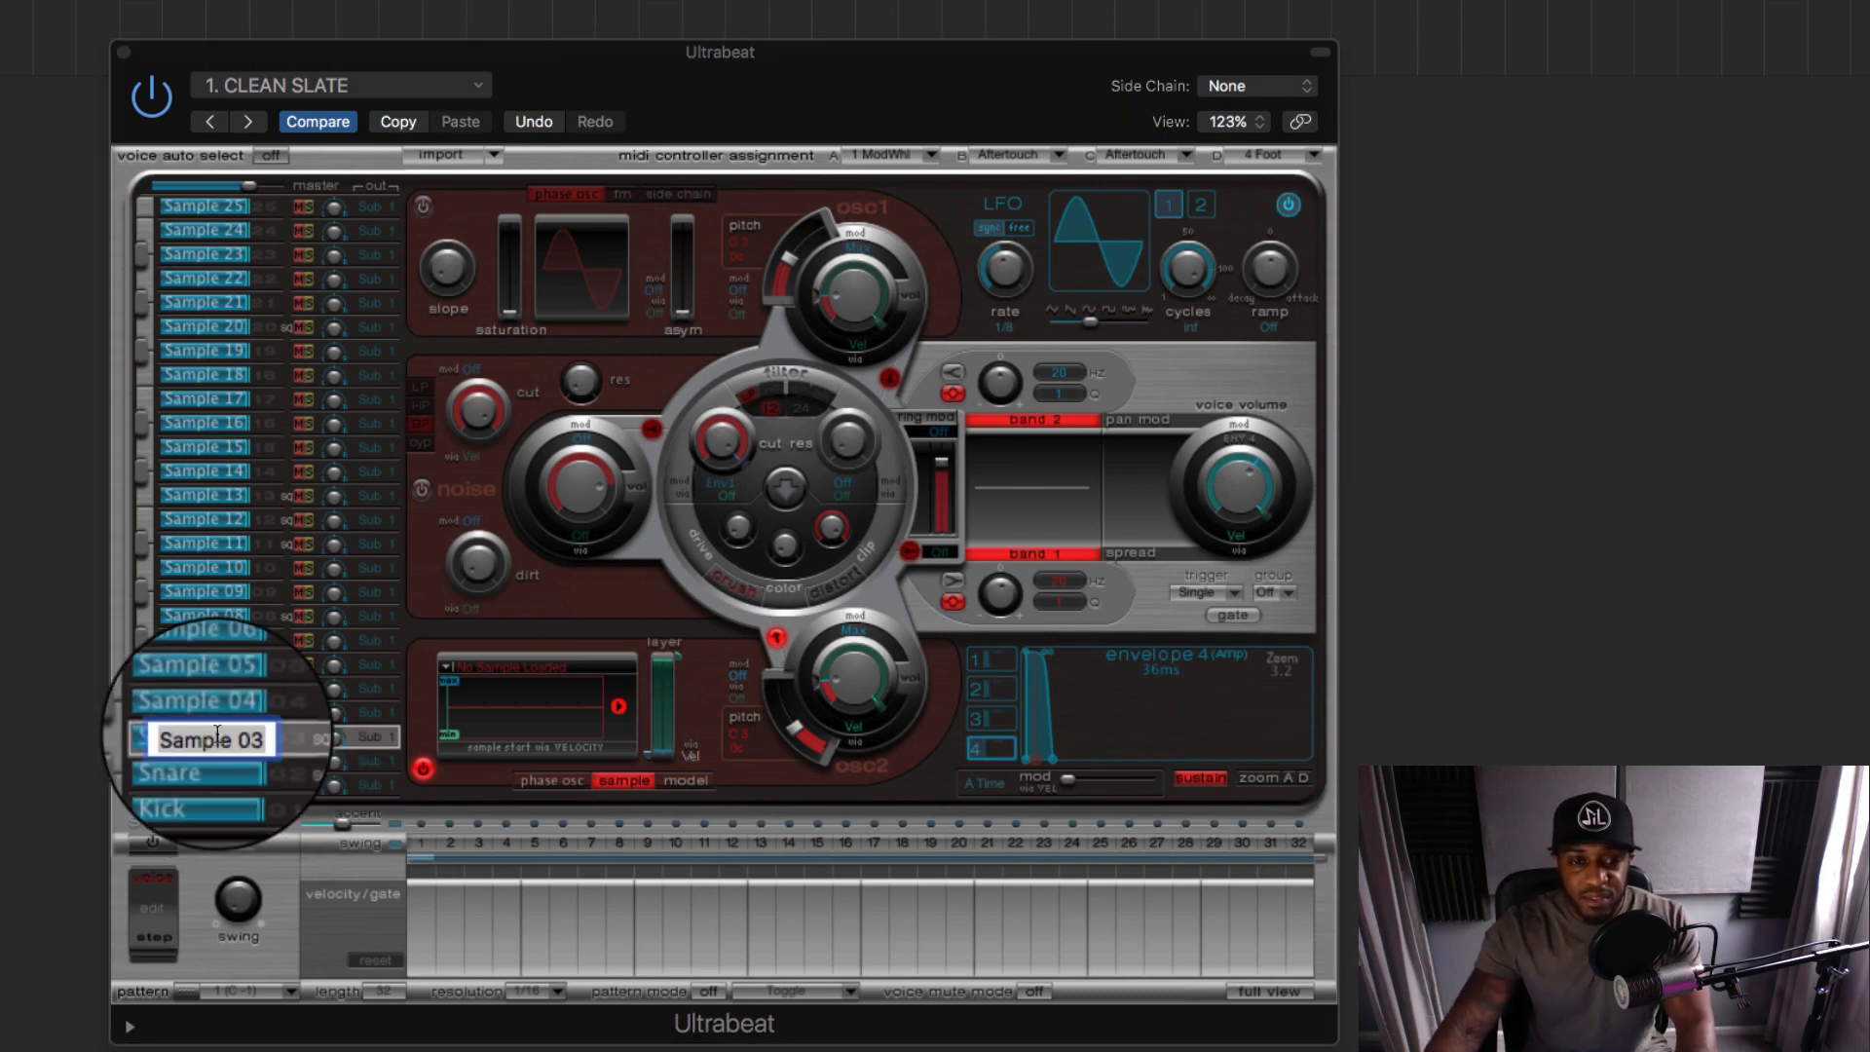
pyautogui.write('HH')
pyautogui.press('Return')
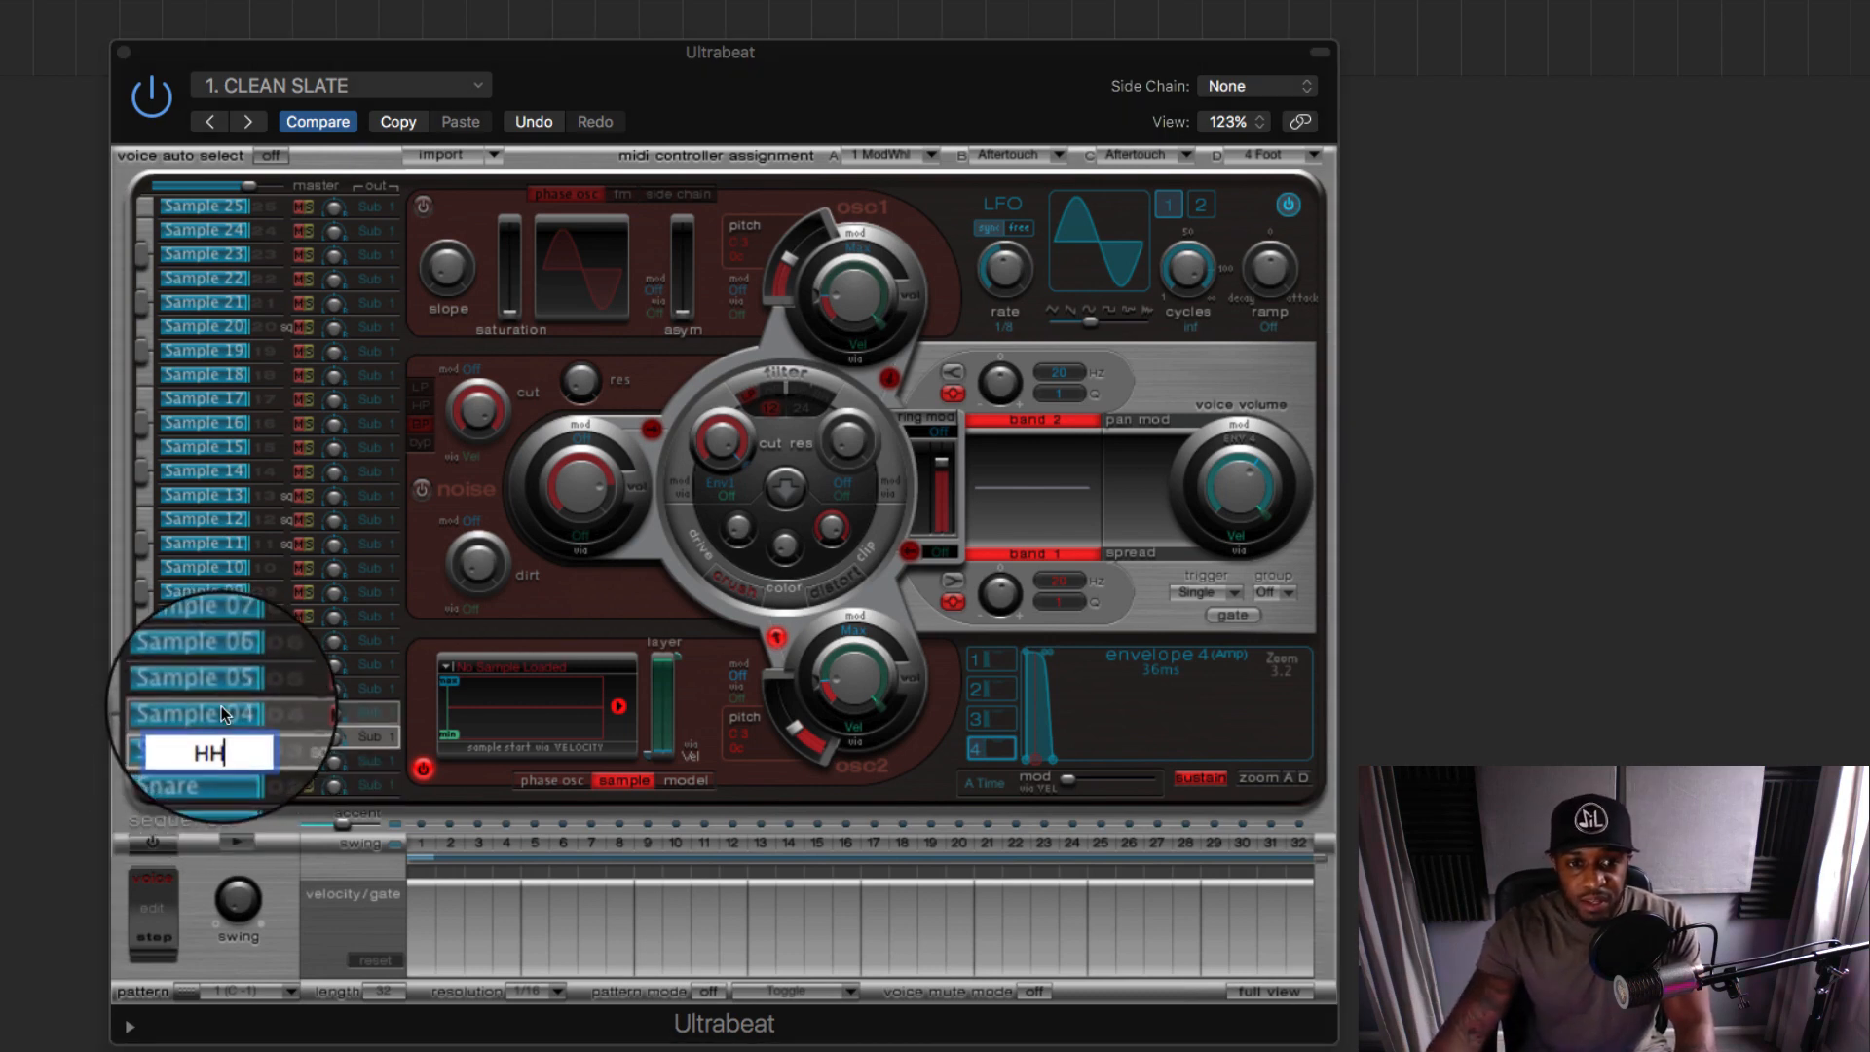
pyautogui.doubleClick(204, 712)
pyautogui.write('OH')
pyautogui.press('Return')
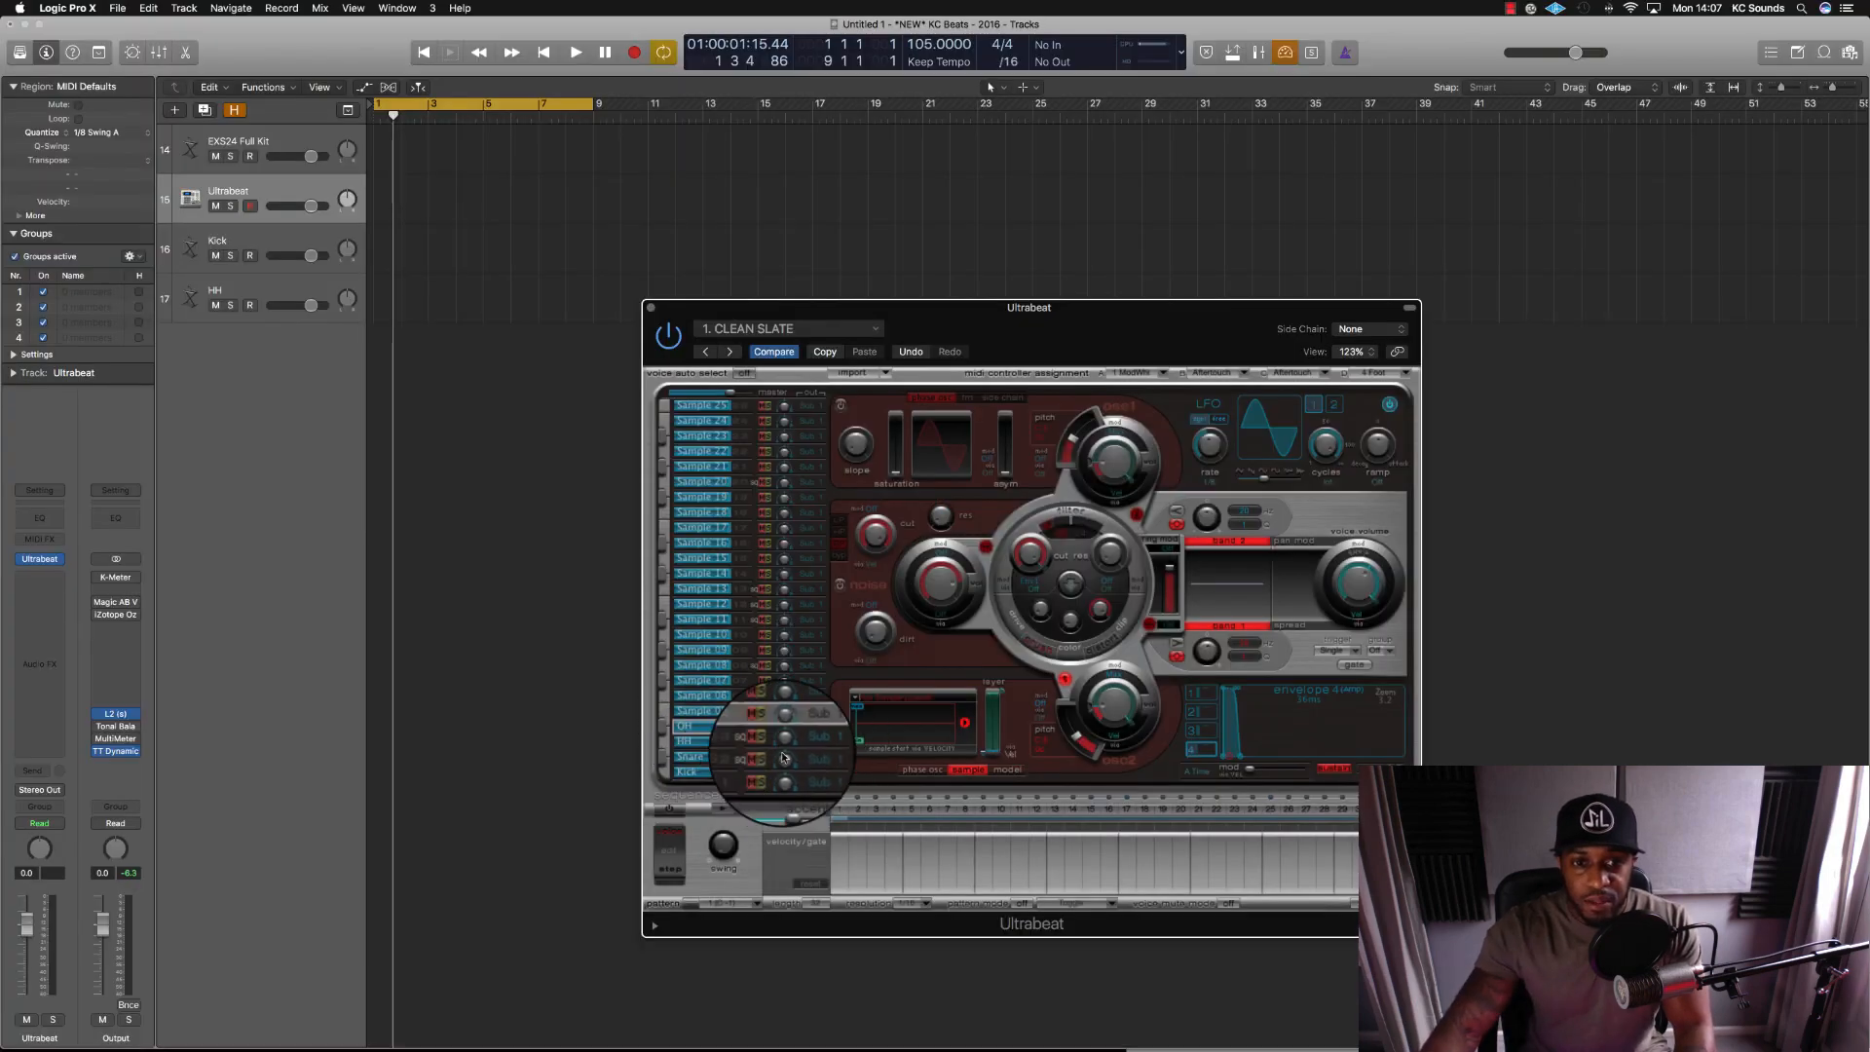
# Show the Finder drum kit folder beside Ultrabeat and load "TM-88 Kicks [Bill].wav" into the Kick voice's oscillator 2 sample slot.
pyautogui.click(239, 783)
pyautogui.moveTo(0, 0)
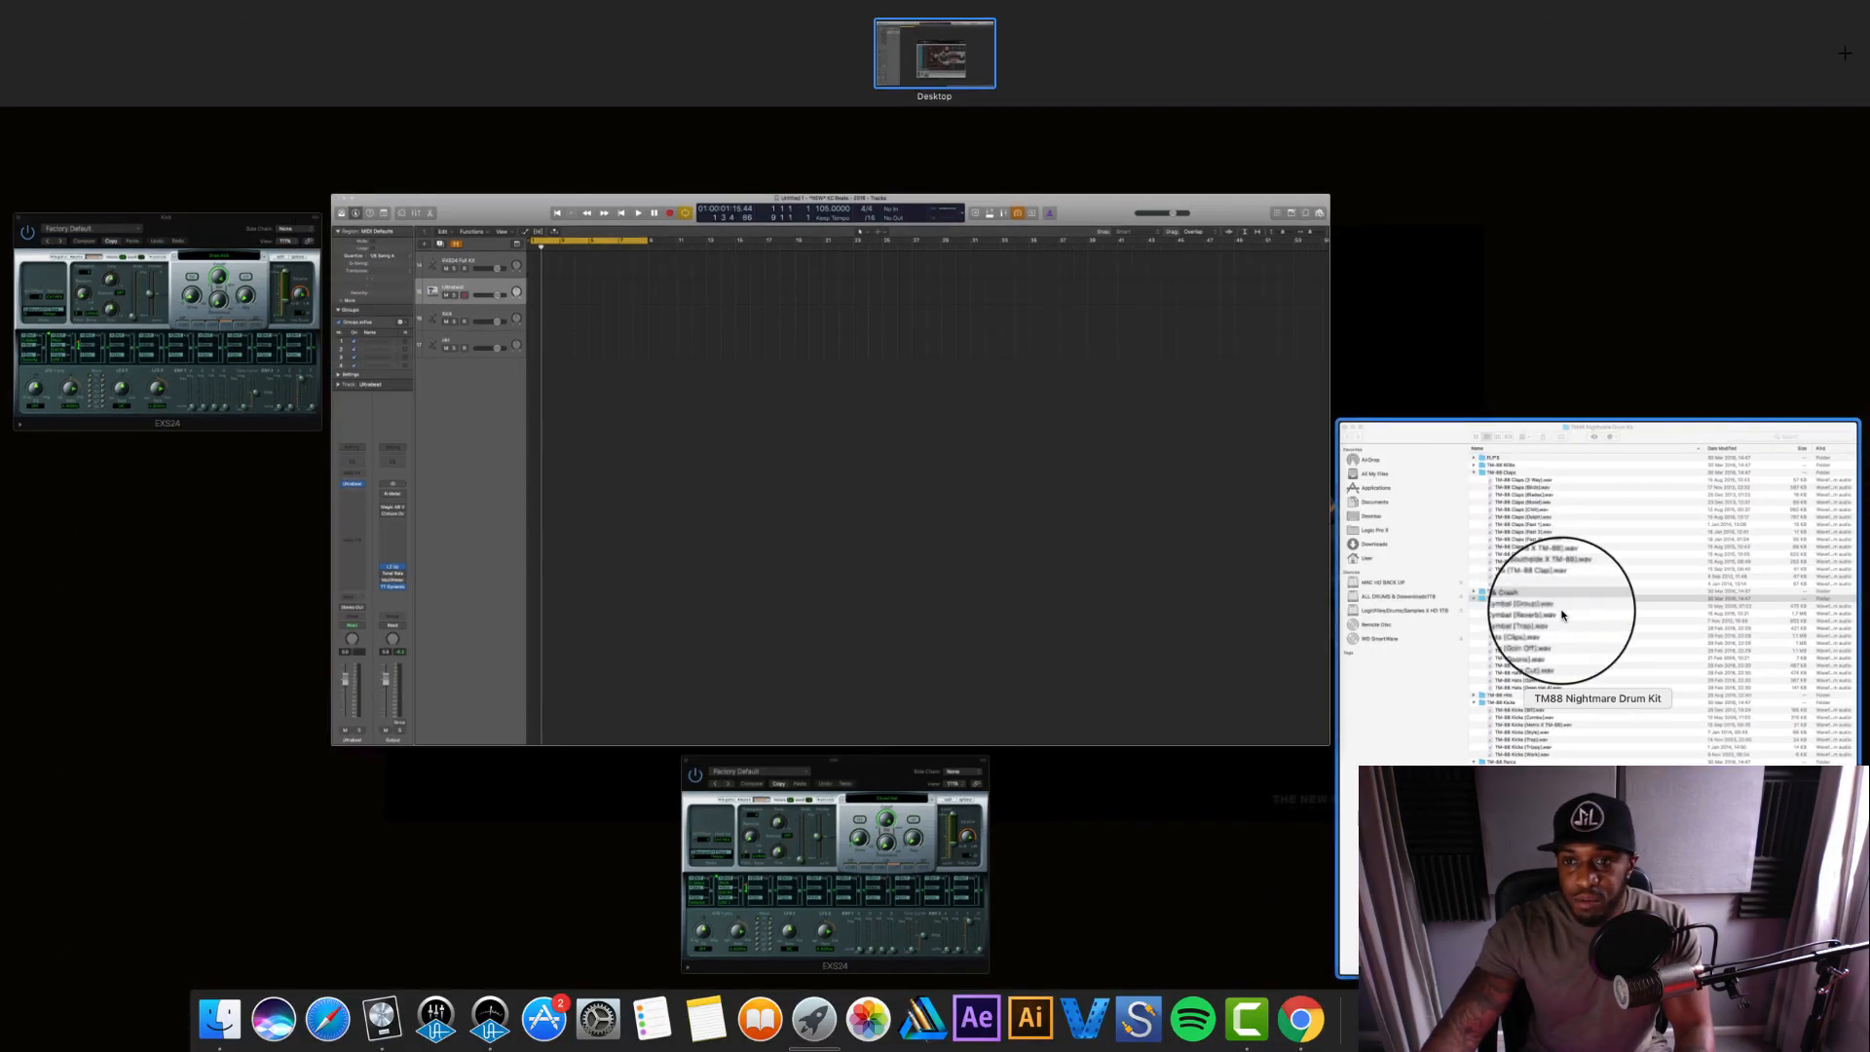
pyautogui.click(1557, 618)
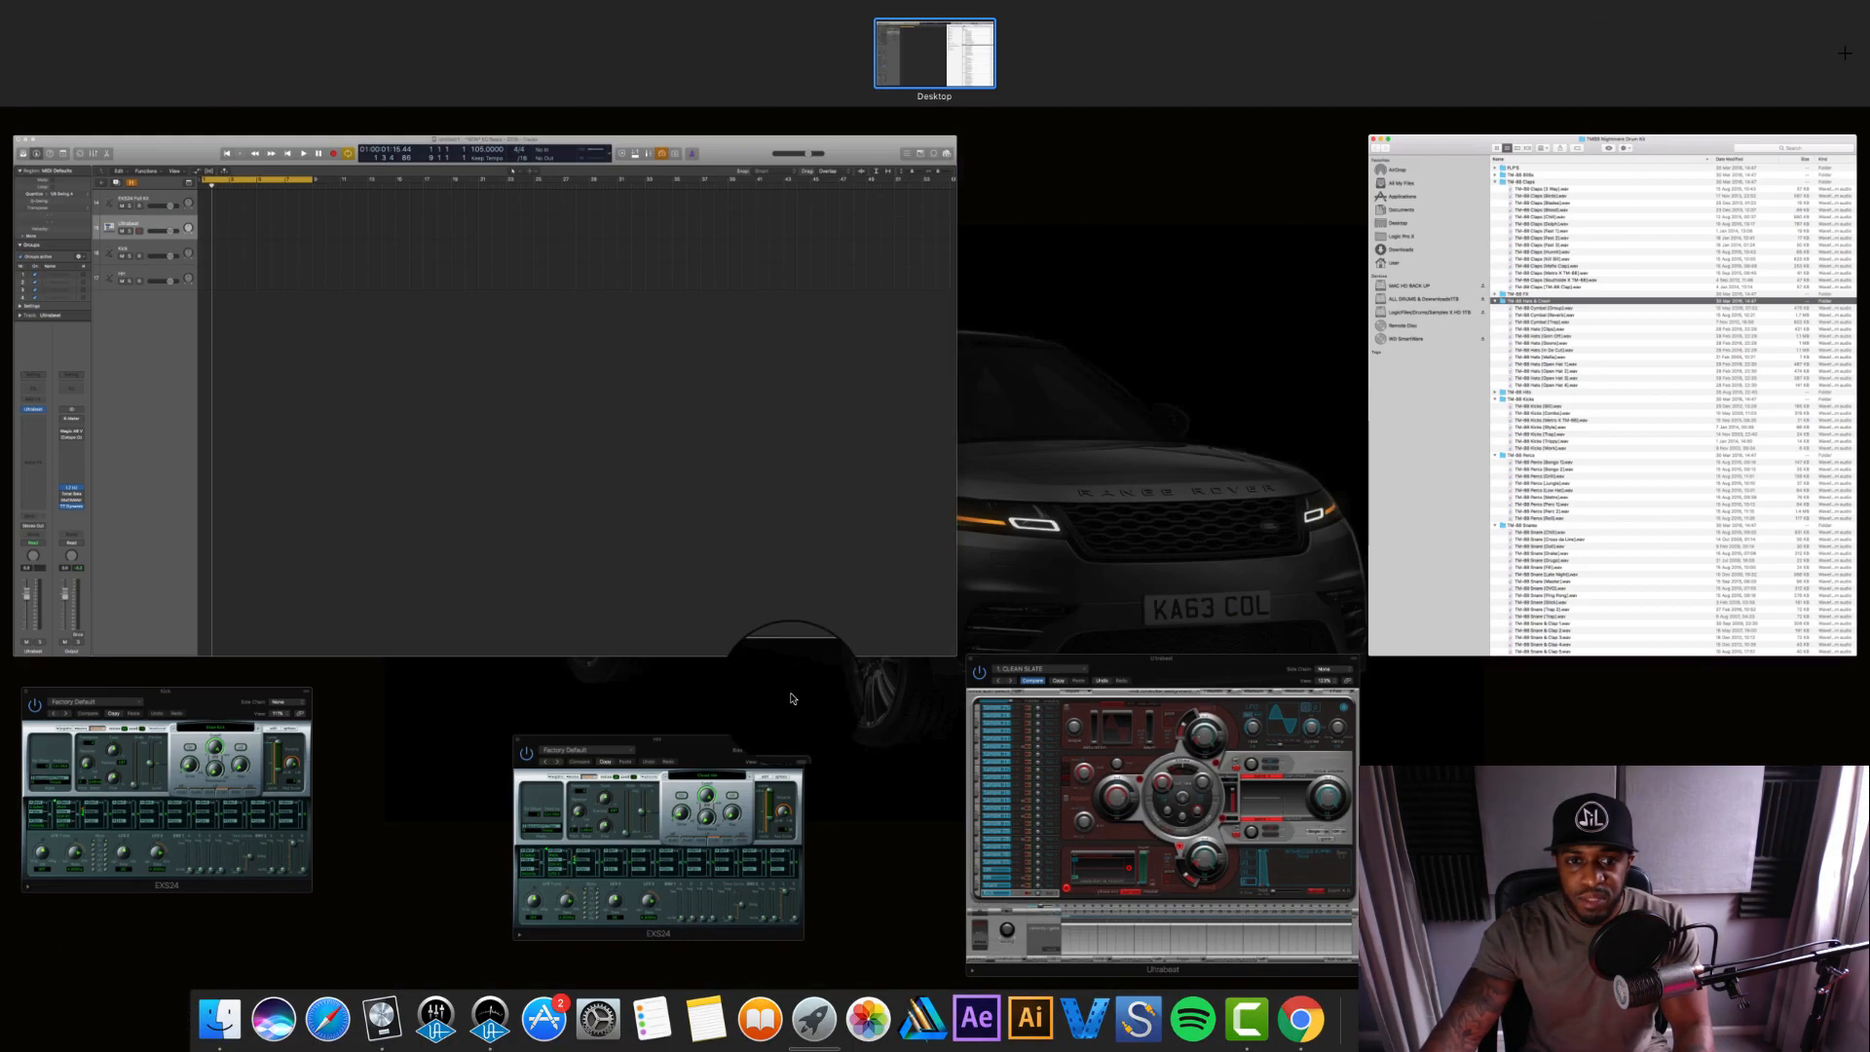
pyautogui.click(1092, 737)
pyautogui.moveTo(1184, 311); pyautogui.dragTo(1174, 320)
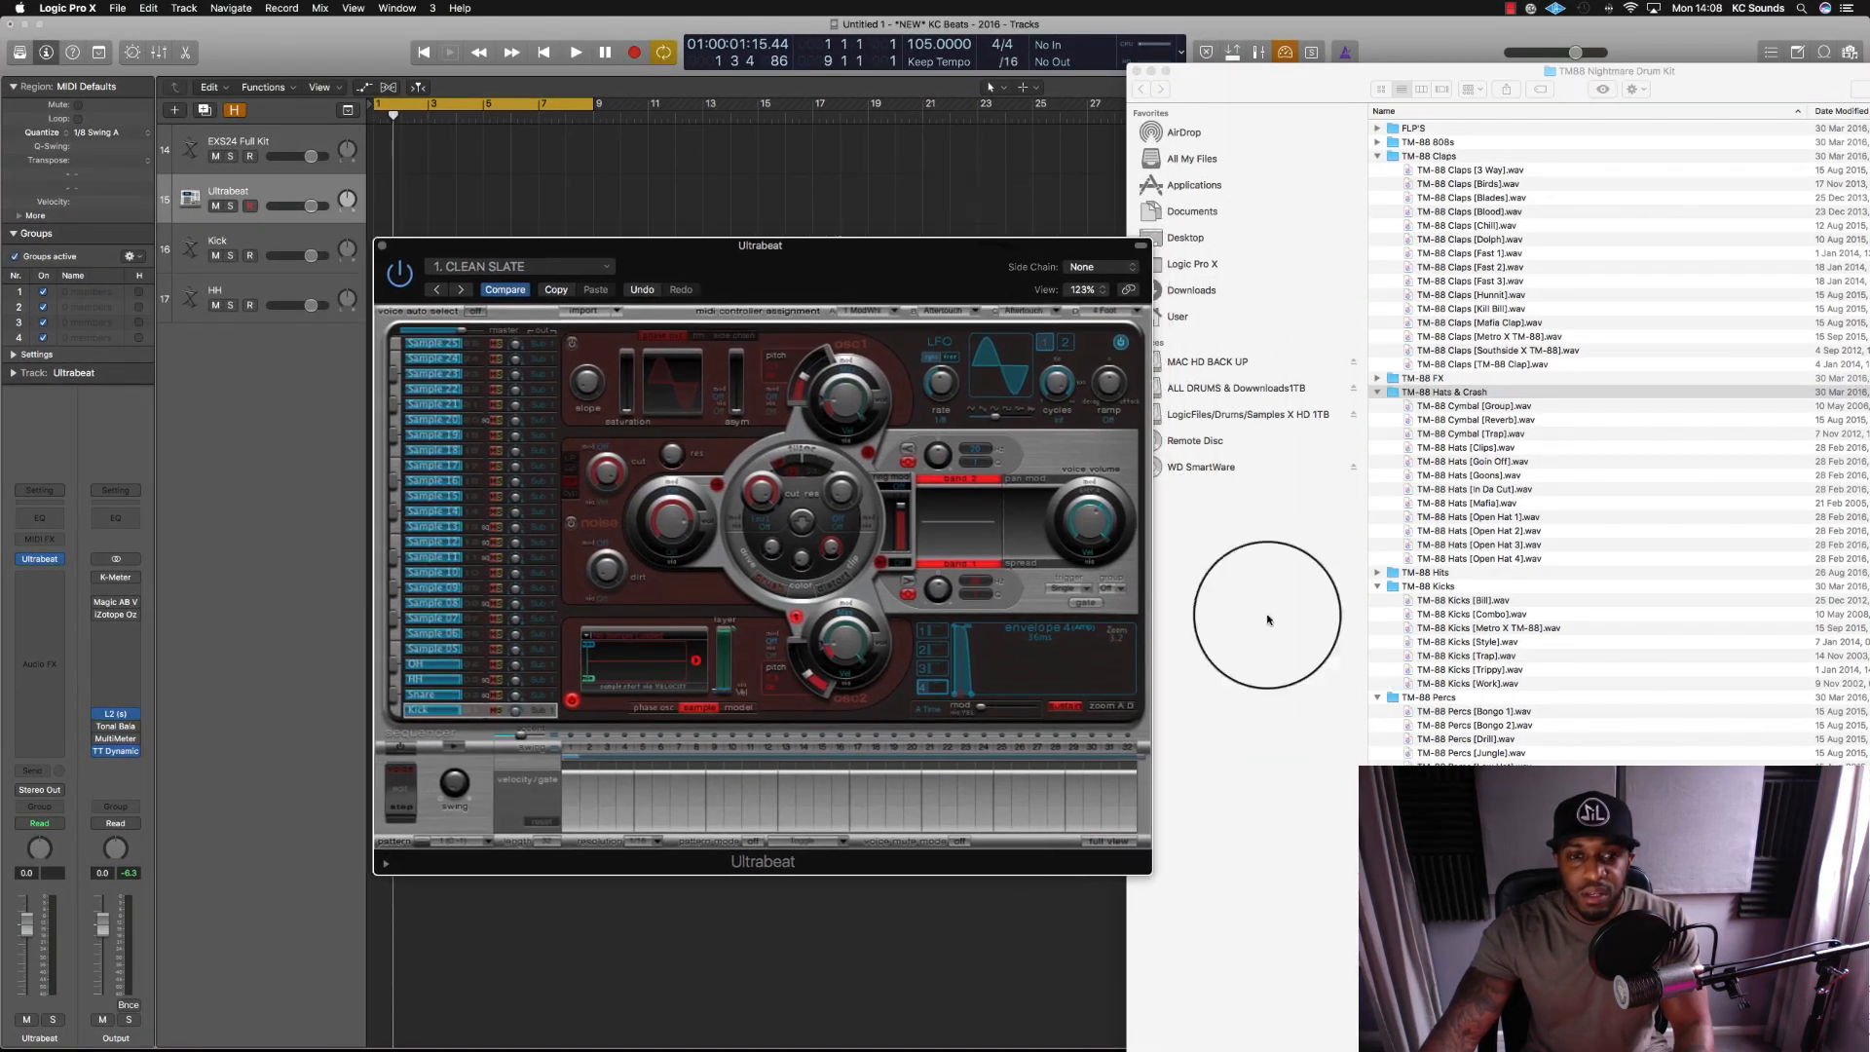
pyautogui.moveTo(1448, 604); pyautogui.dragTo(657, 662)
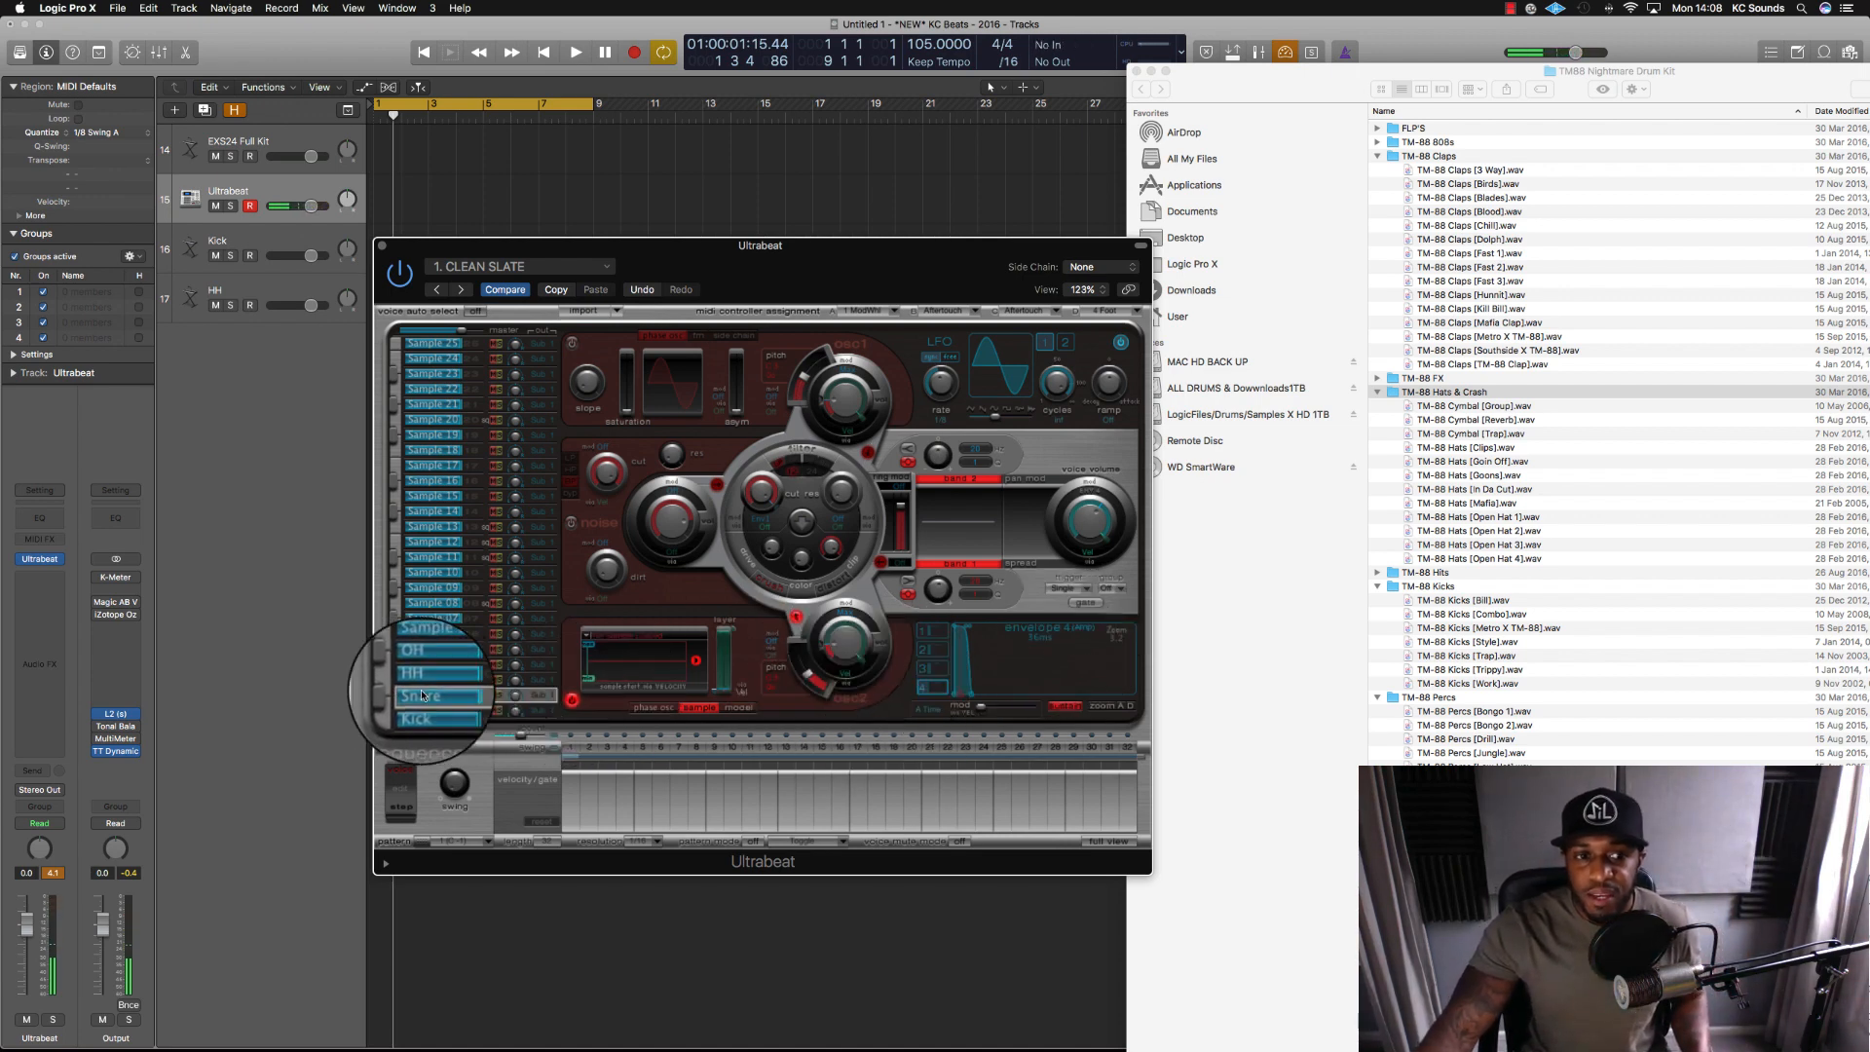
# Load a TM-88 snare sample into the Snare voice's oscillator 2 and a closed TM-88 Hats sample into the HH voice's oscillator 2.
pyautogui.moveTo(1451, 919); pyautogui.dragTo(668, 673)
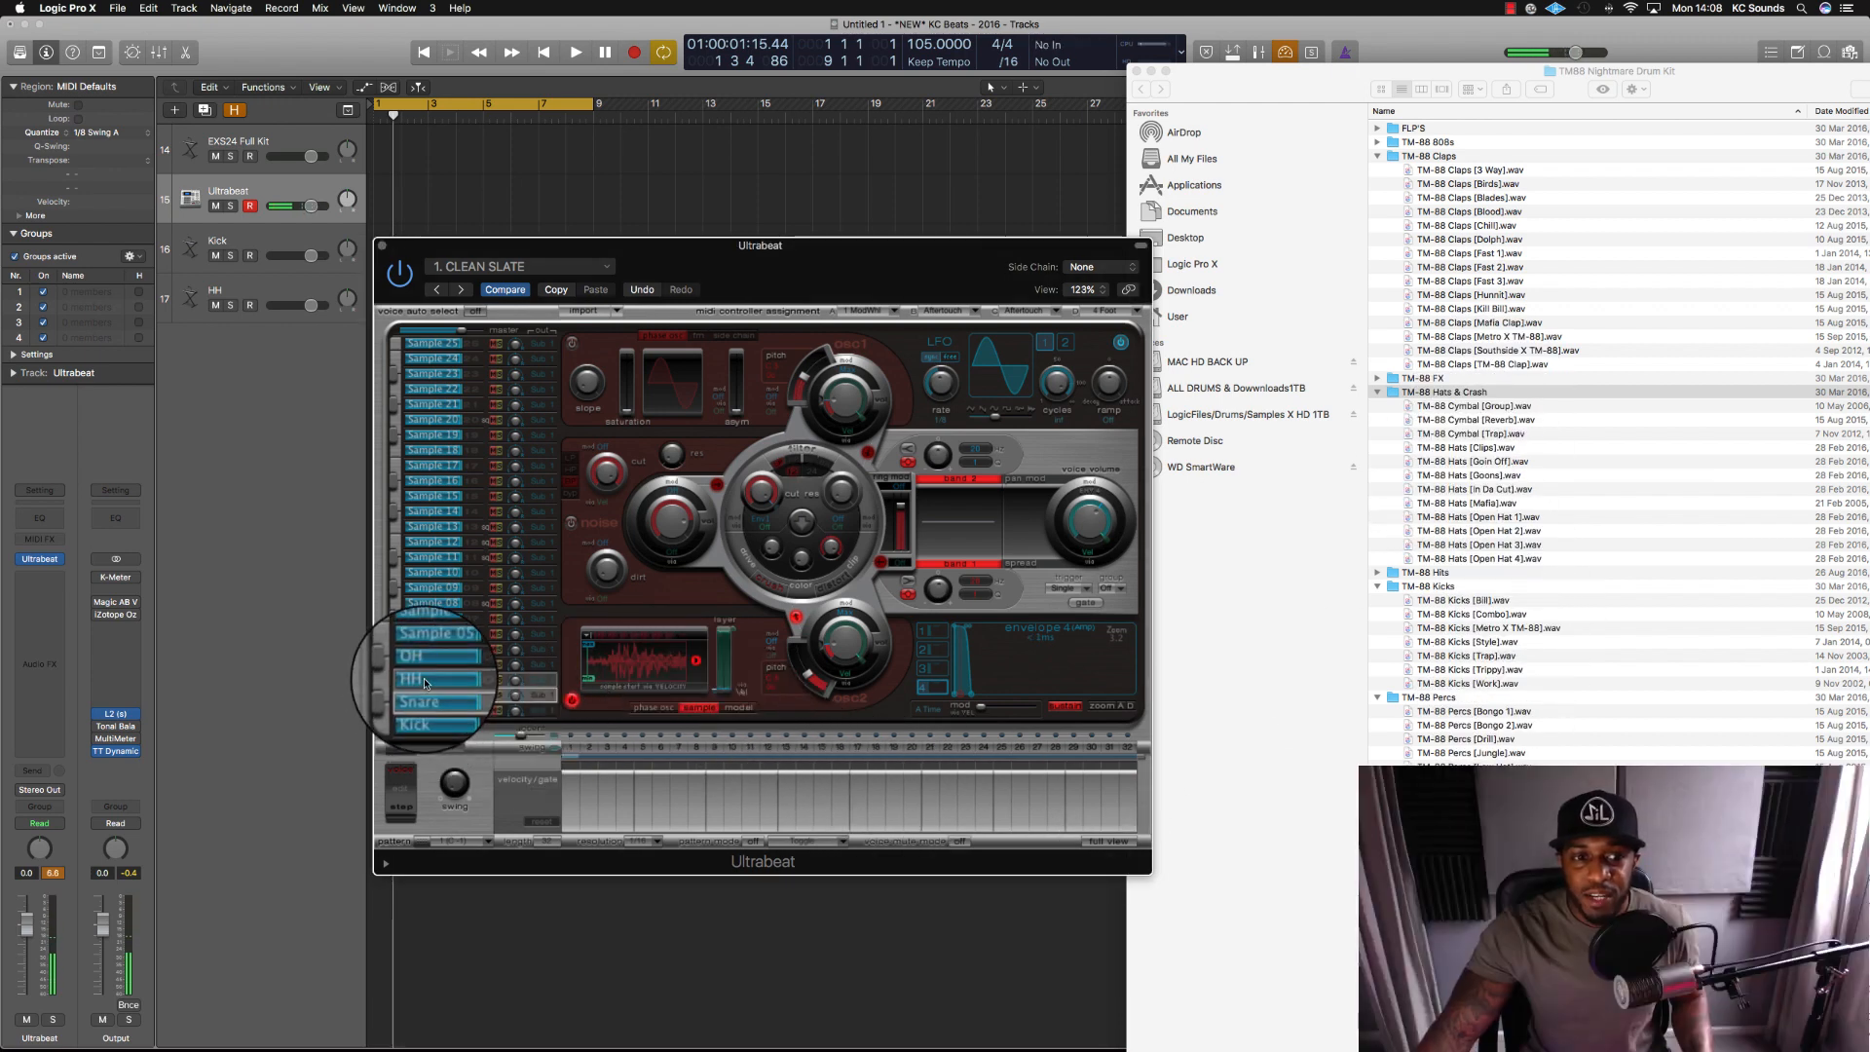
pyautogui.click(419, 679)
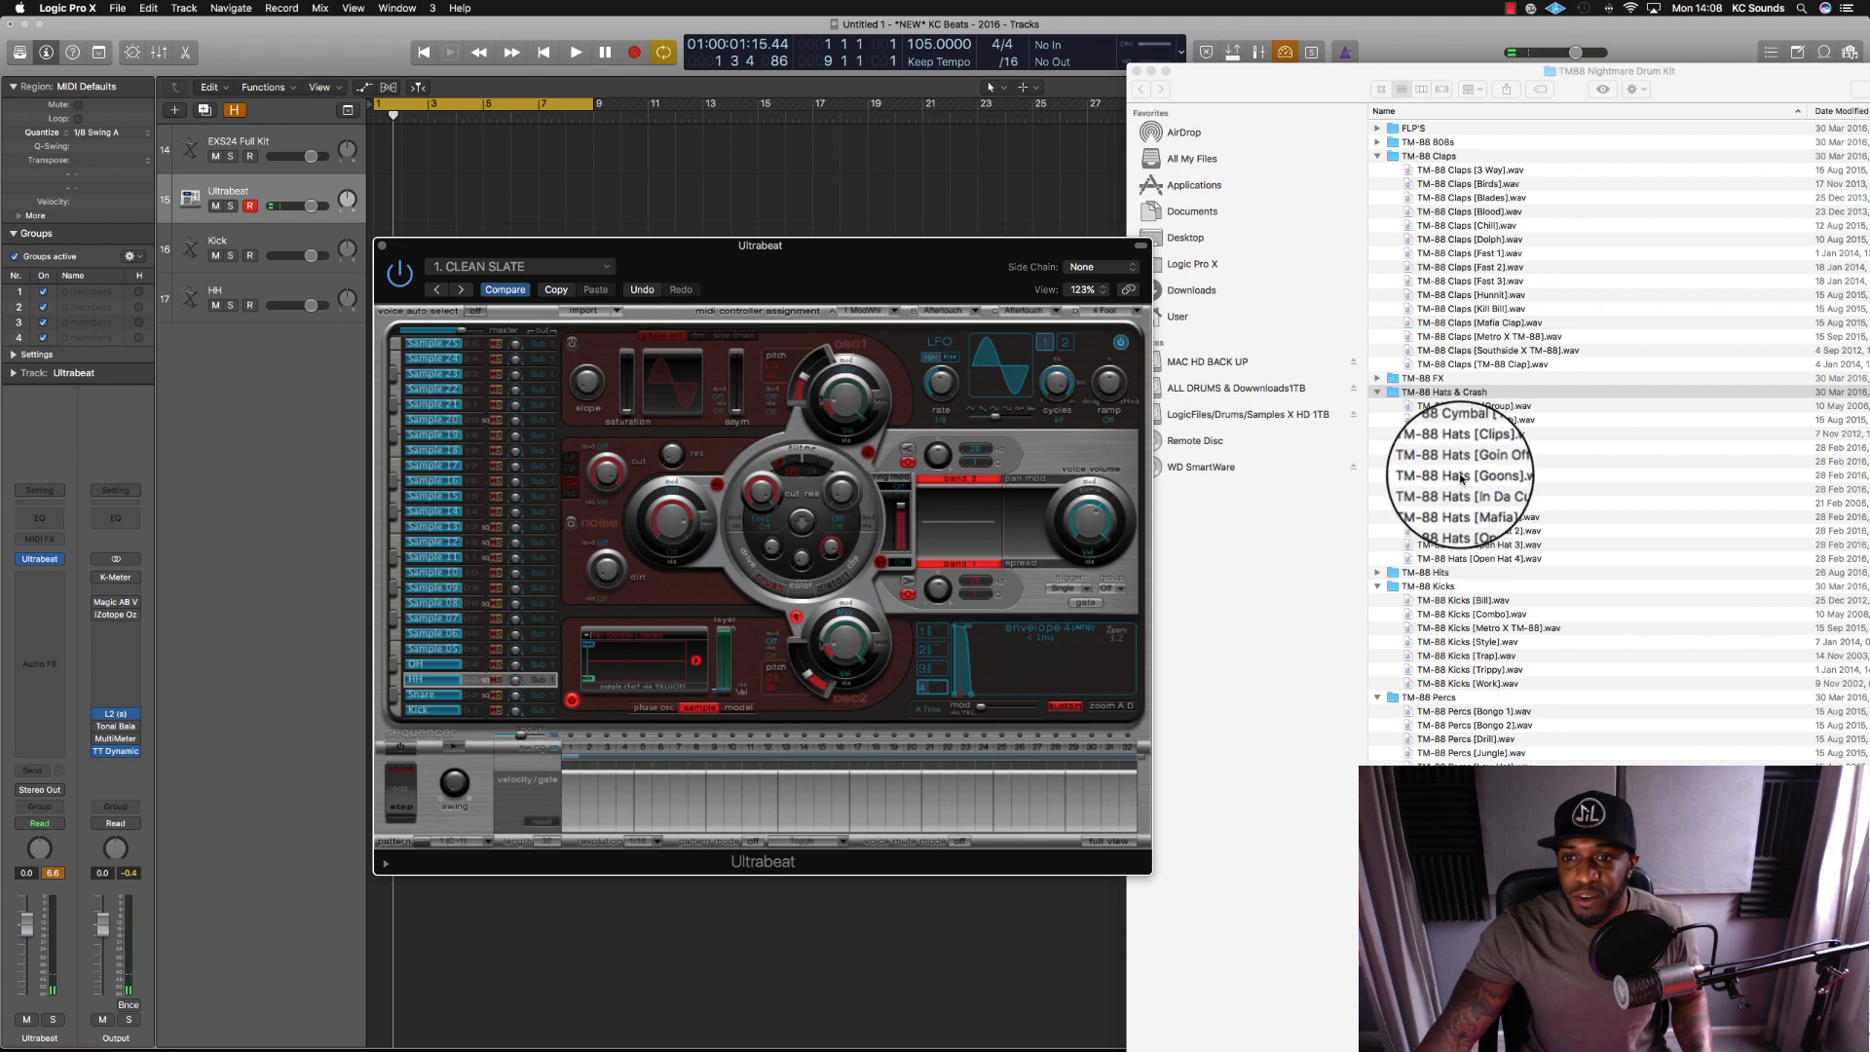
pyautogui.moveTo(1448, 467); pyautogui.dragTo(653, 665)
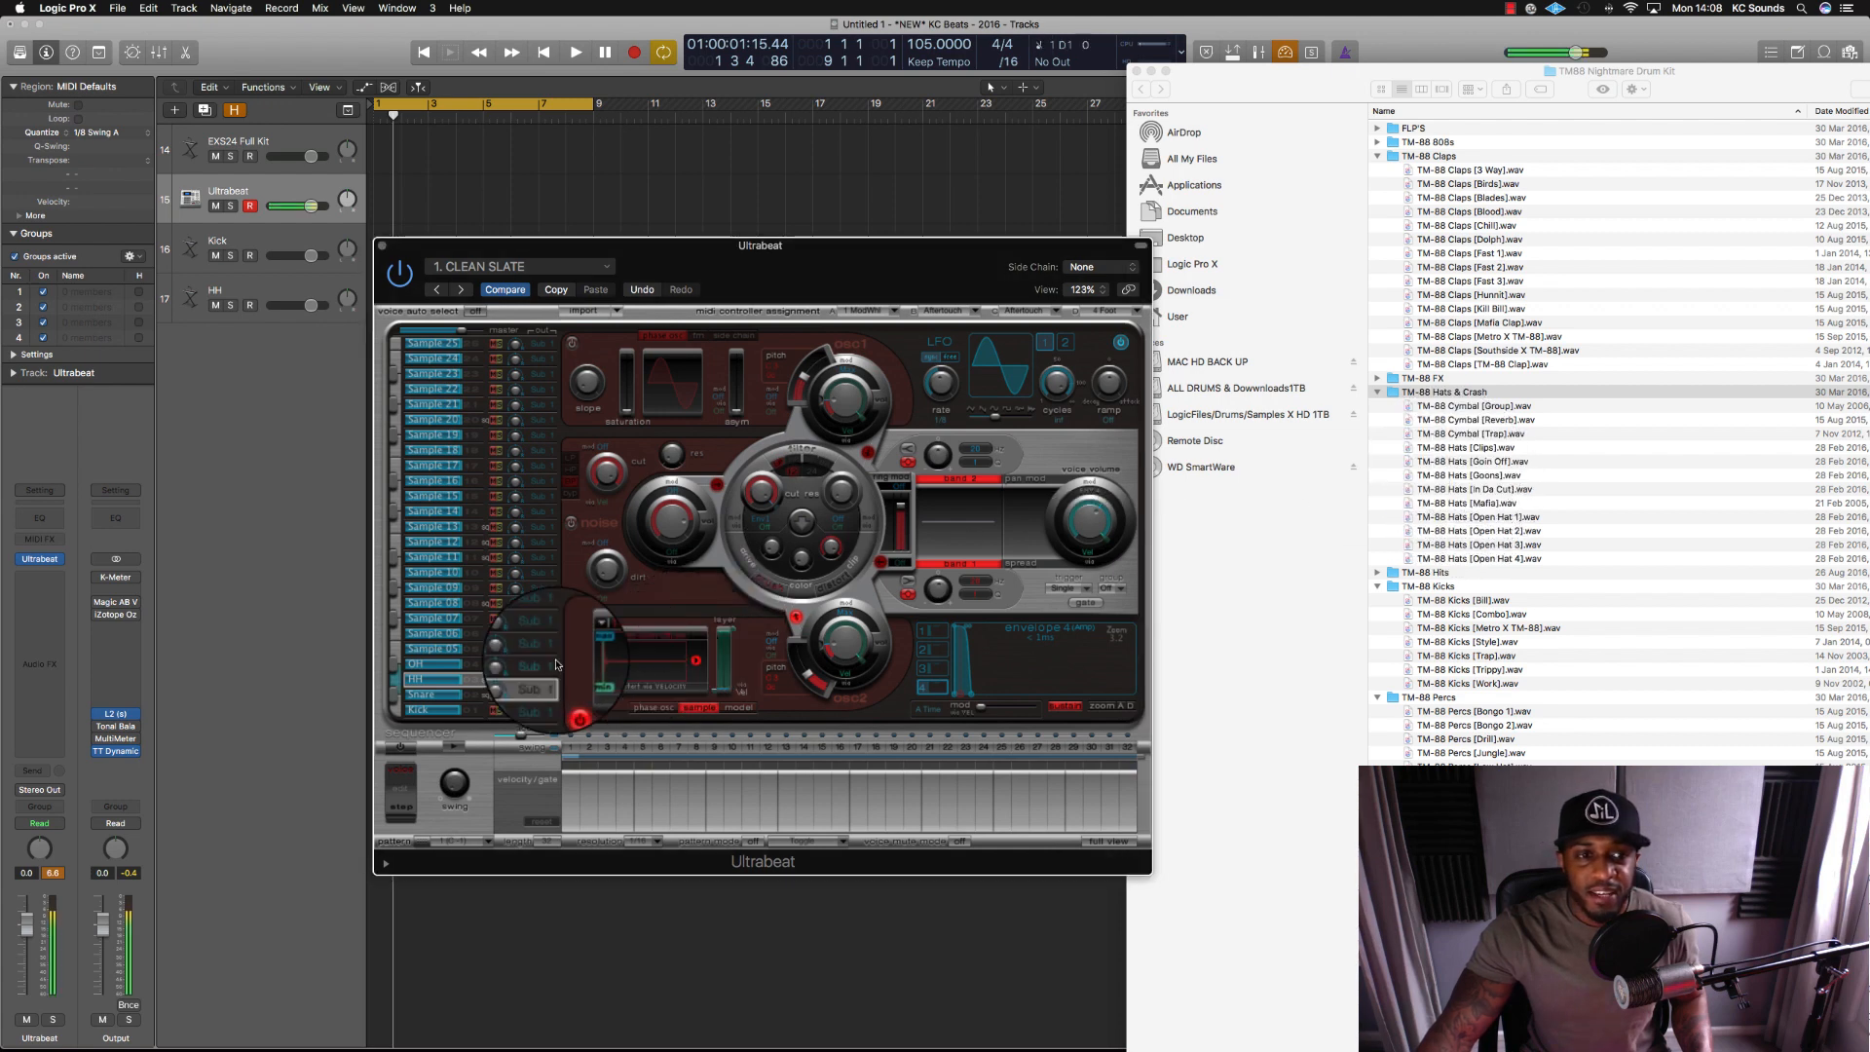
# Load "TM-88 Hats [Open Hat 3].wav" into the OH voice's oscillator 2 sample slot.
pyautogui.click(436, 665)
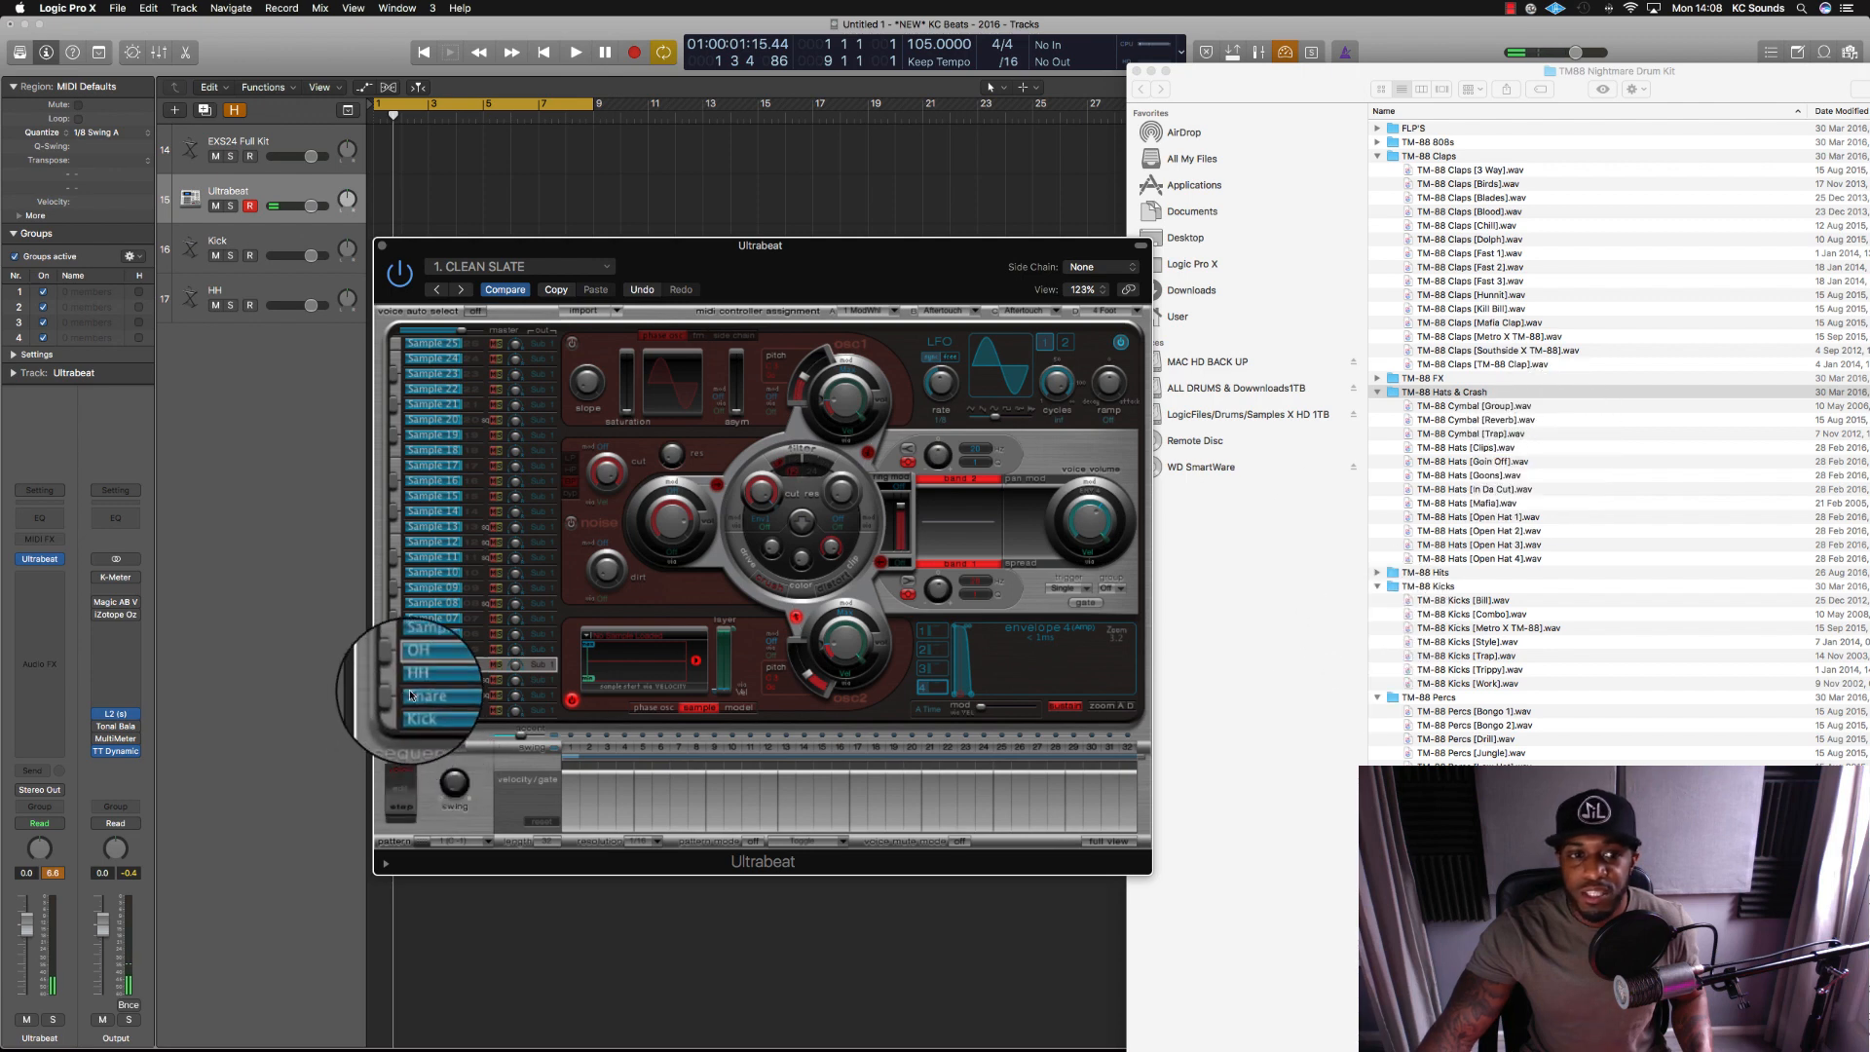
pyautogui.click(436, 679)
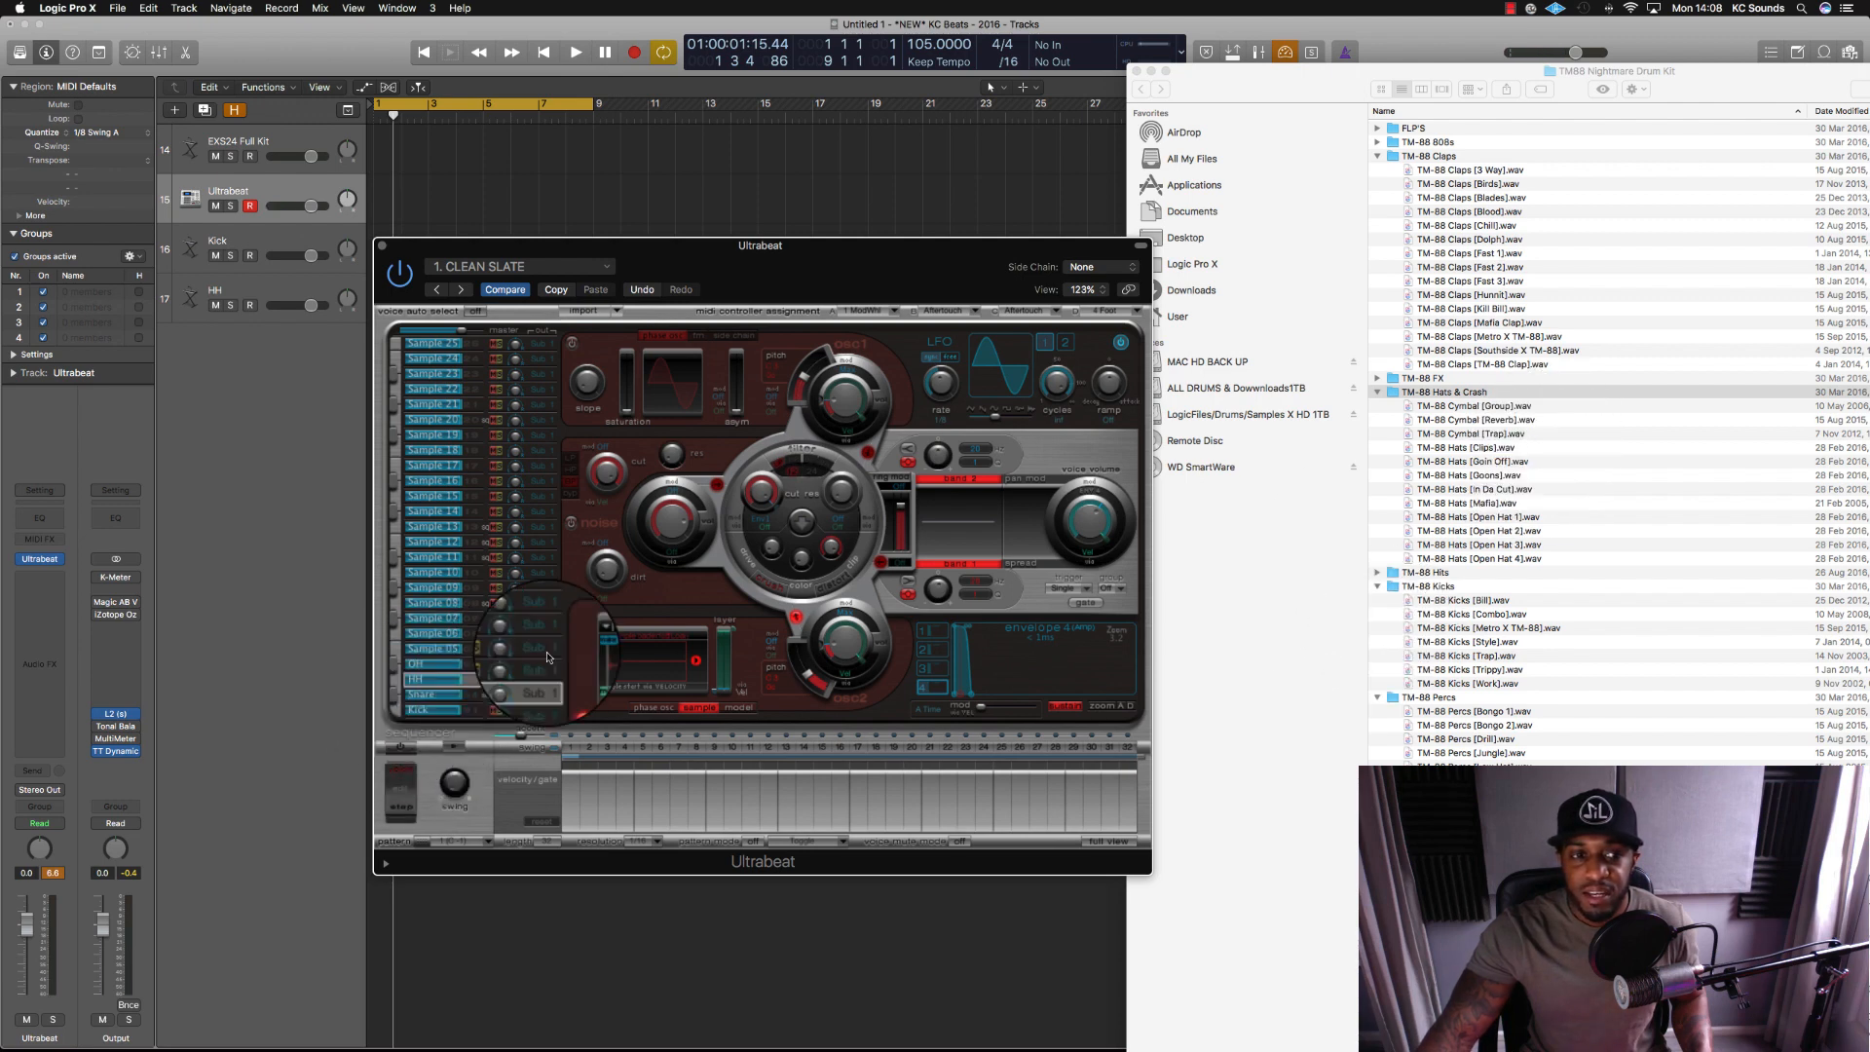
pyautogui.click(440, 667)
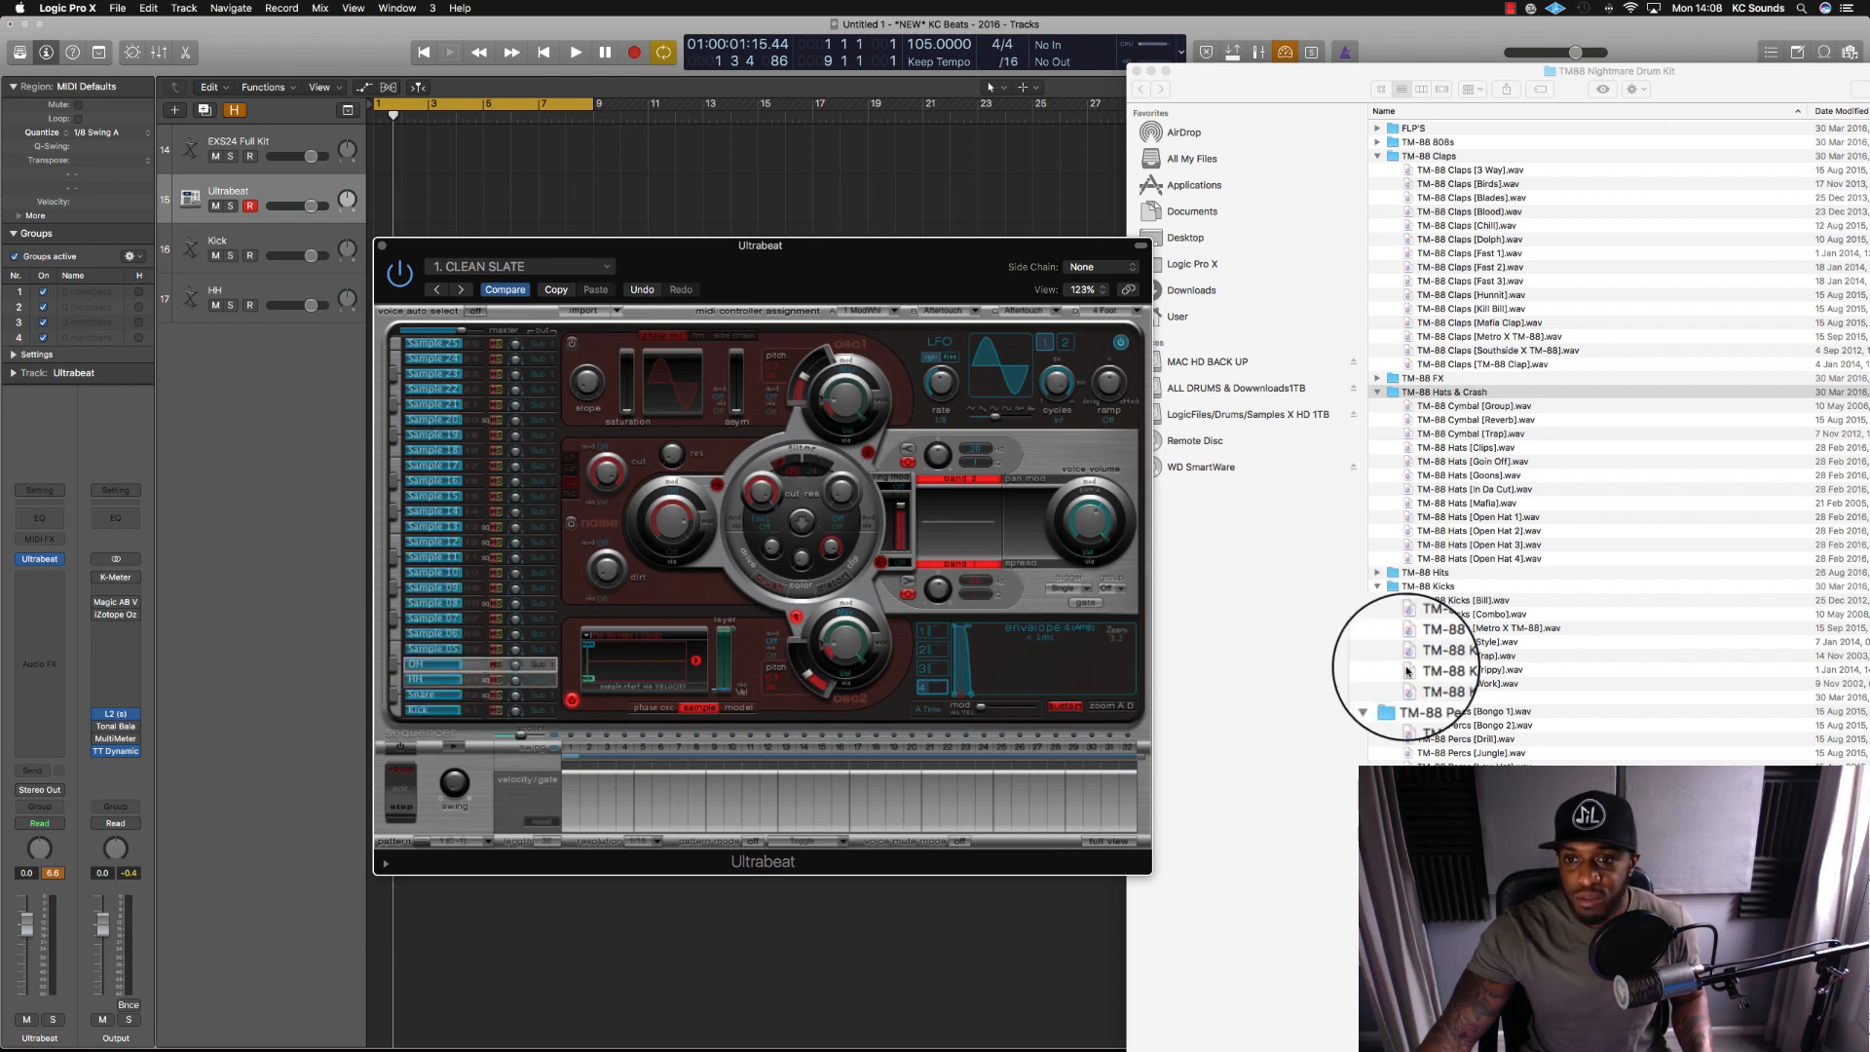
pyautogui.moveTo(1466, 545); pyautogui.dragTo(672, 660)
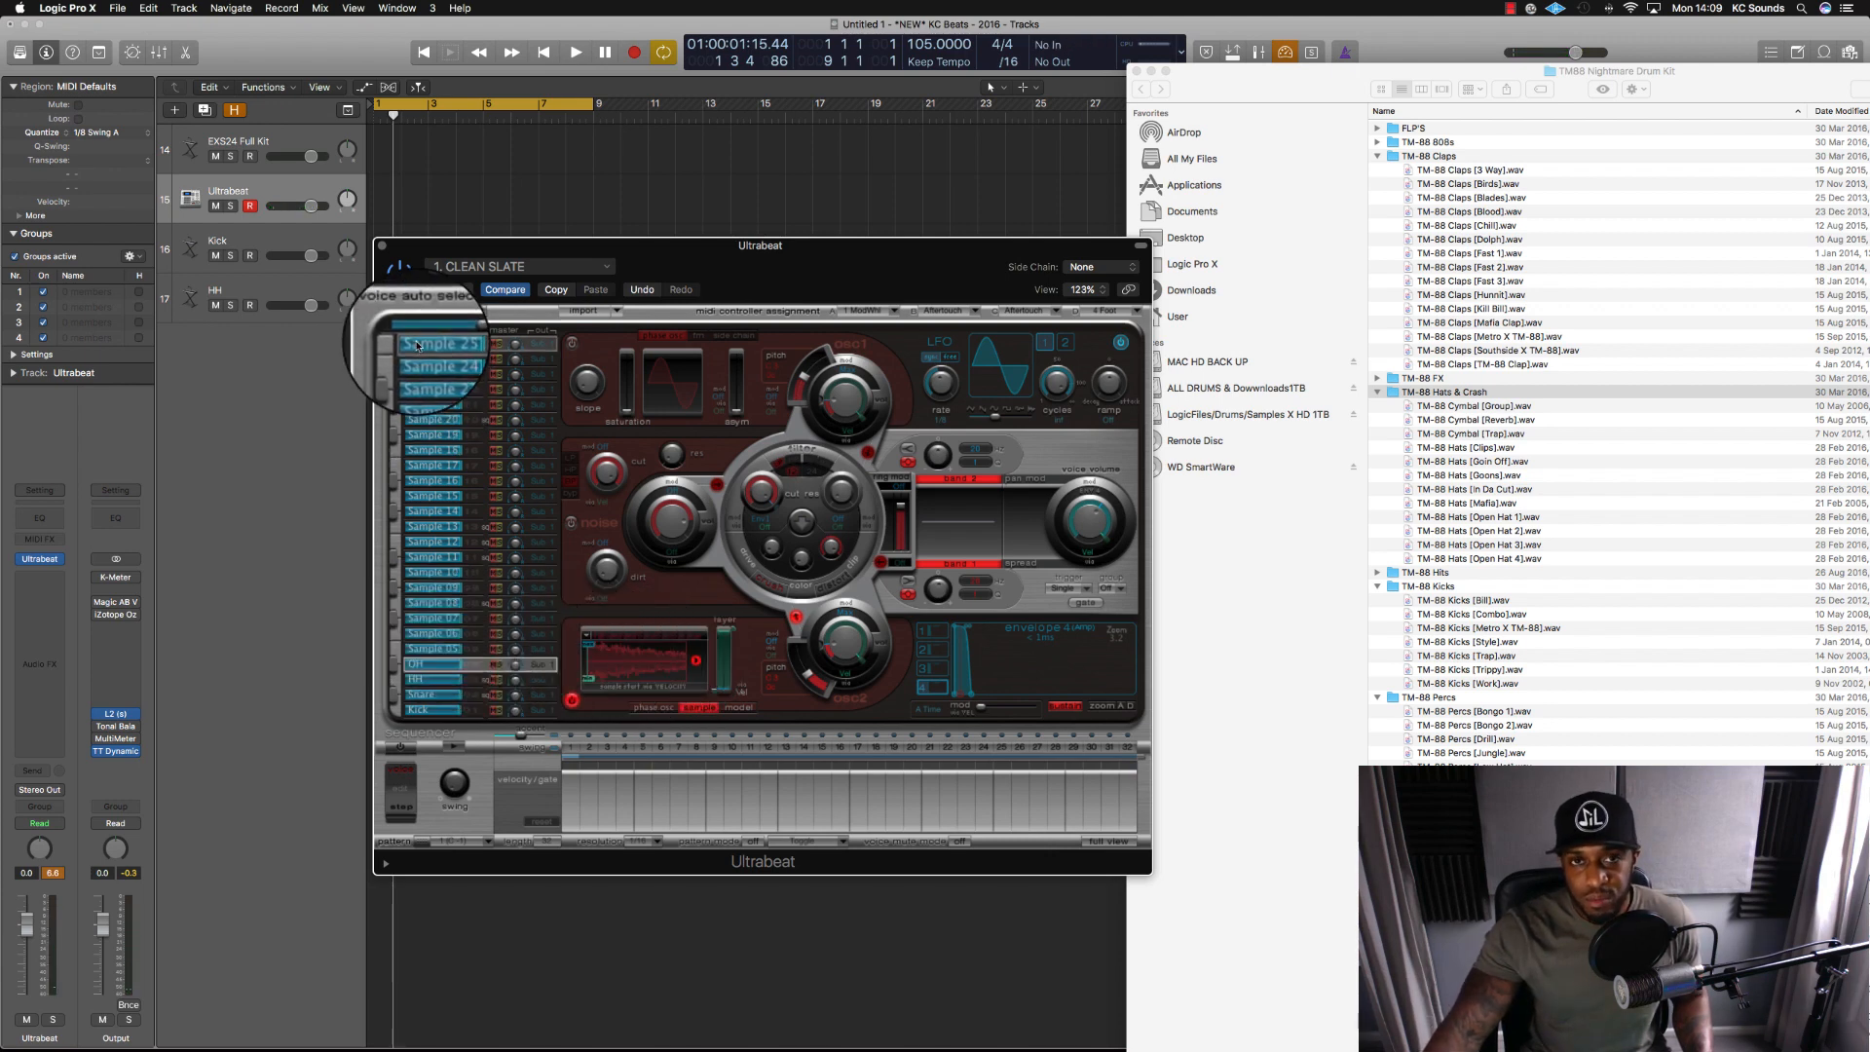
# Try different oscillator 2 pitches on the HH voice and reset the pitch to its default C3.
pyautogui.click(438, 679)
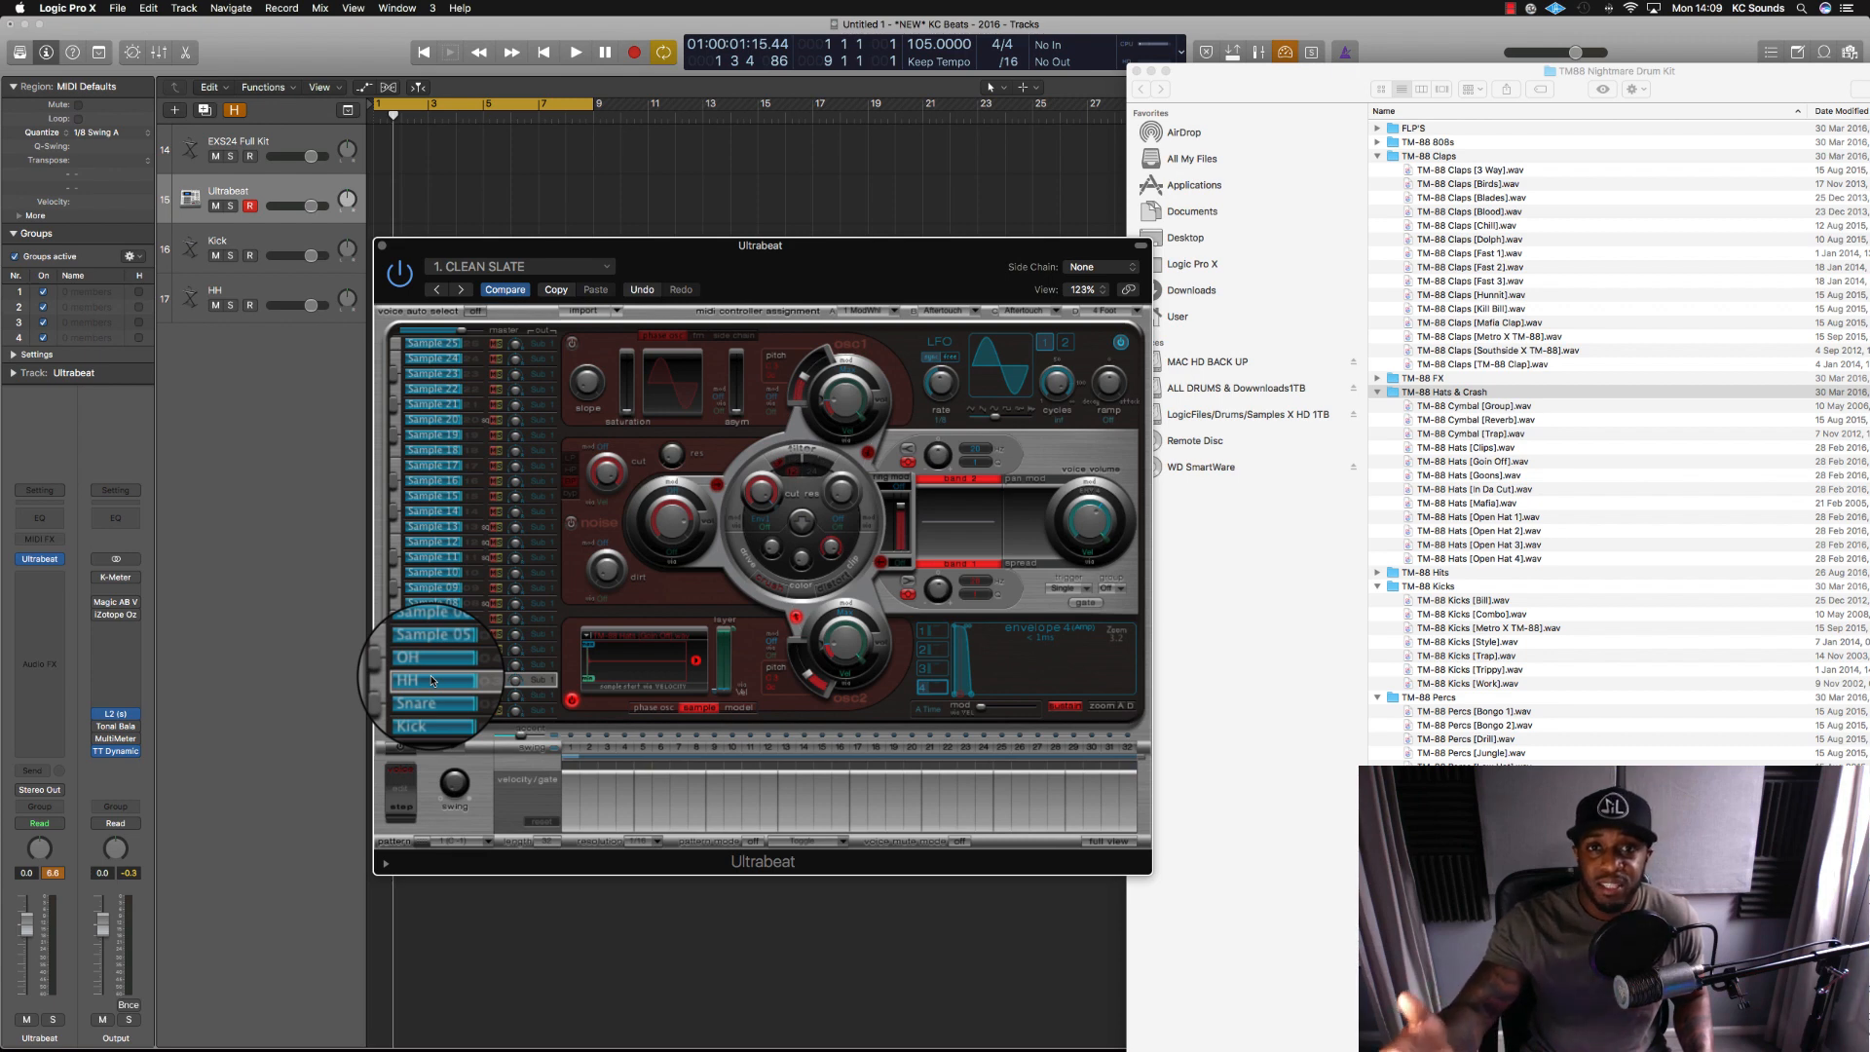
pyautogui.moveTo(812, 682)
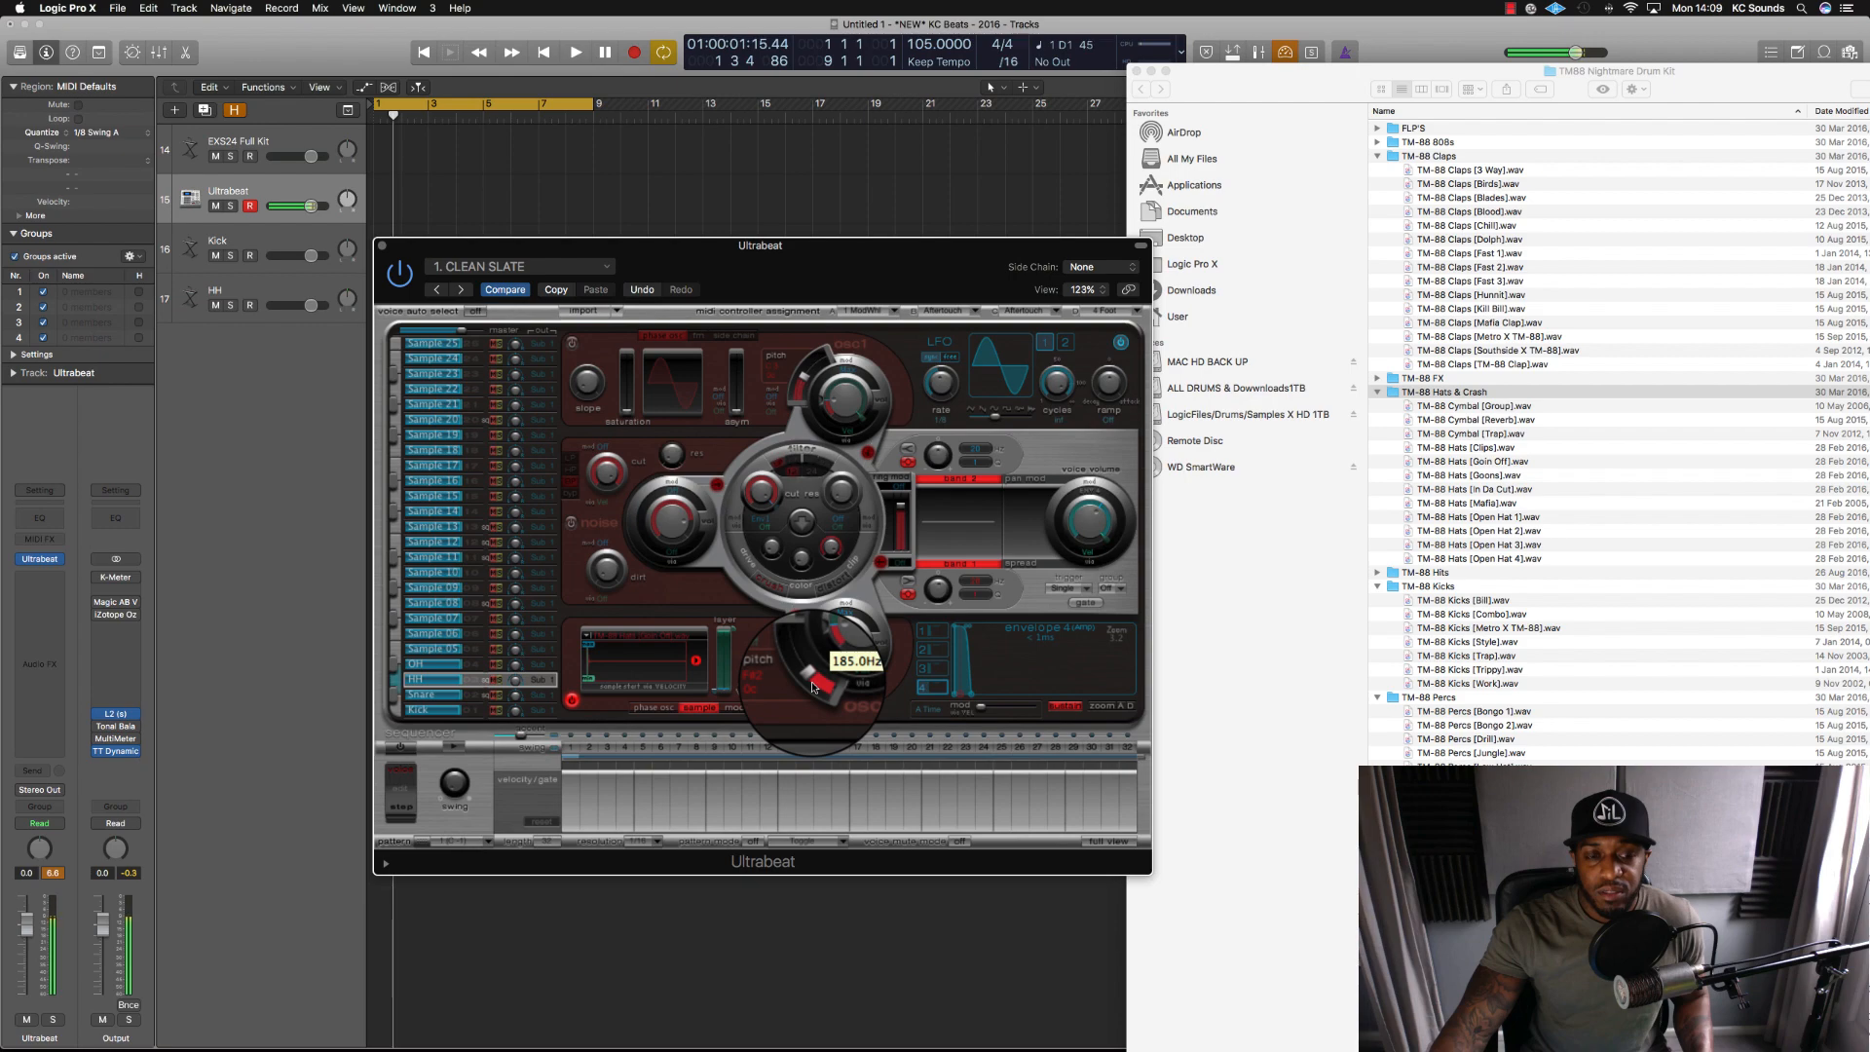
pyautogui.moveTo(813, 687); pyautogui.dragTo(809, 677)
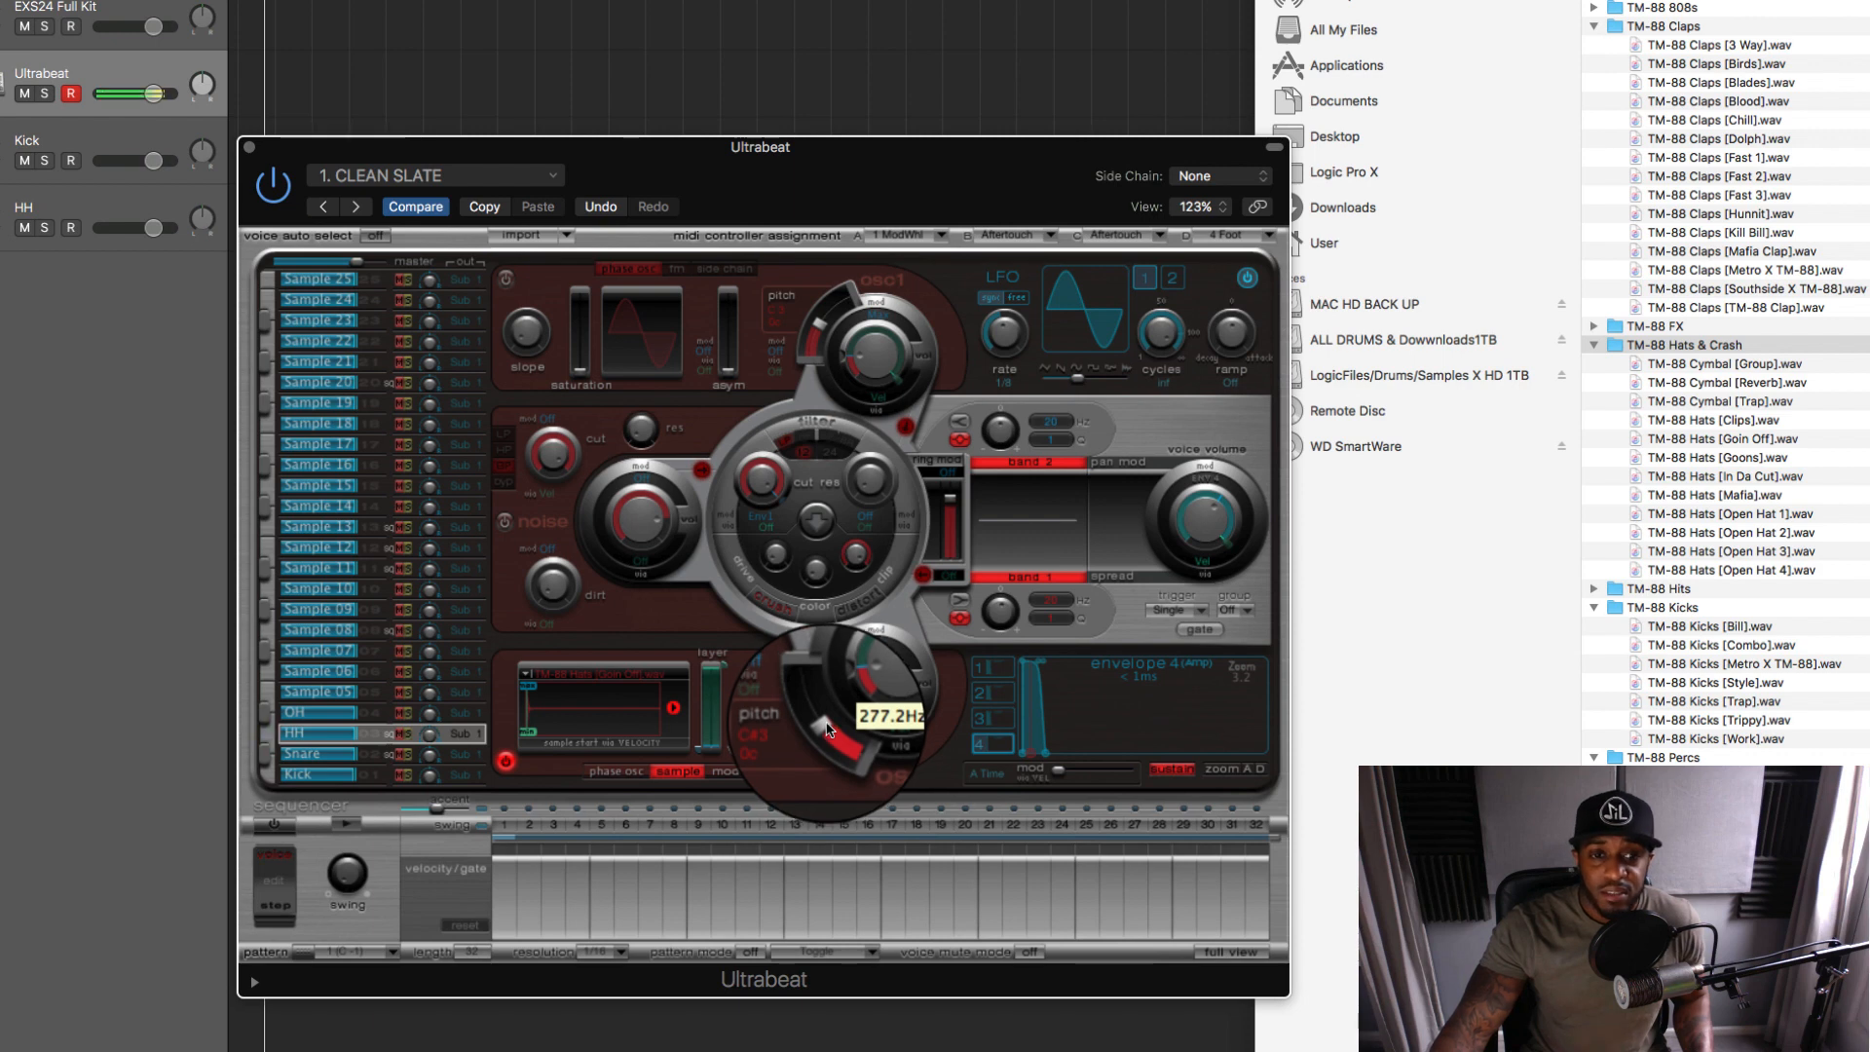
pyautogui.moveTo(827, 730); pyautogui.dragTo(831, 733)
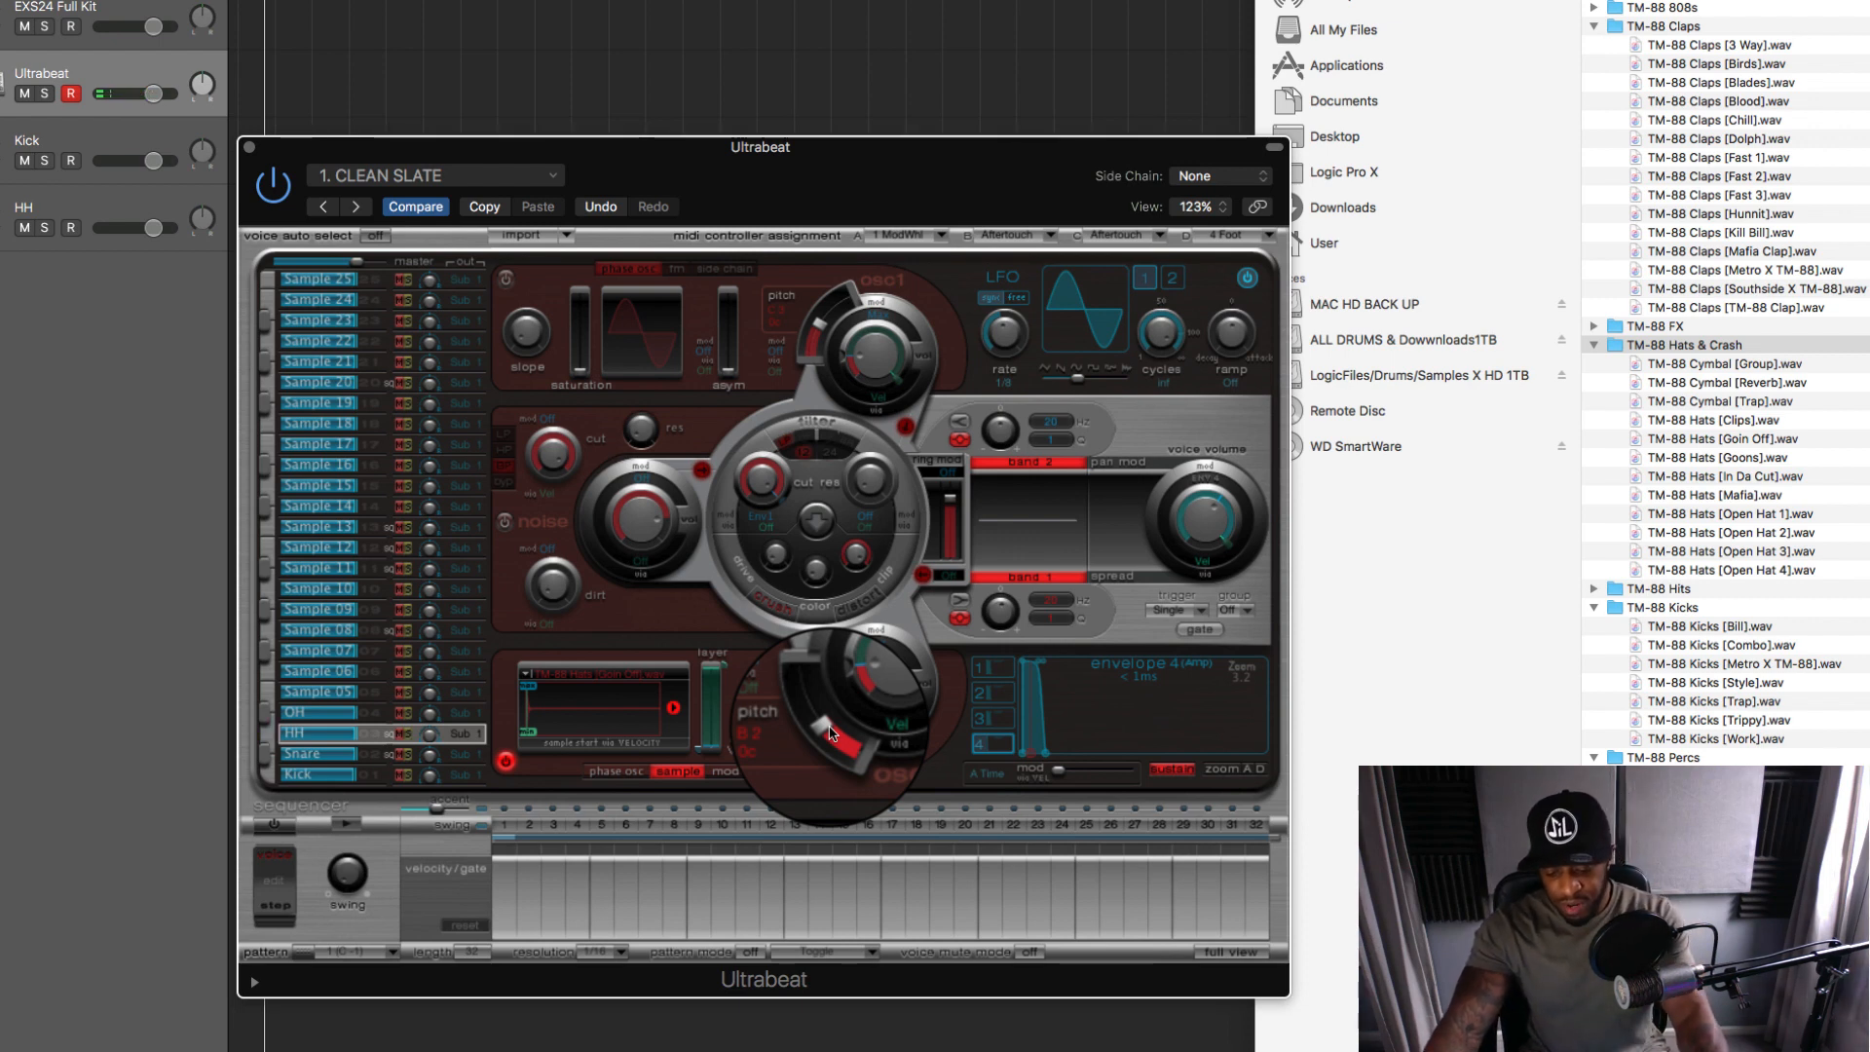
pyautogui.keyDown('alt'); pyautogui.click(830, 730); pyautogui.keyUp('alt')
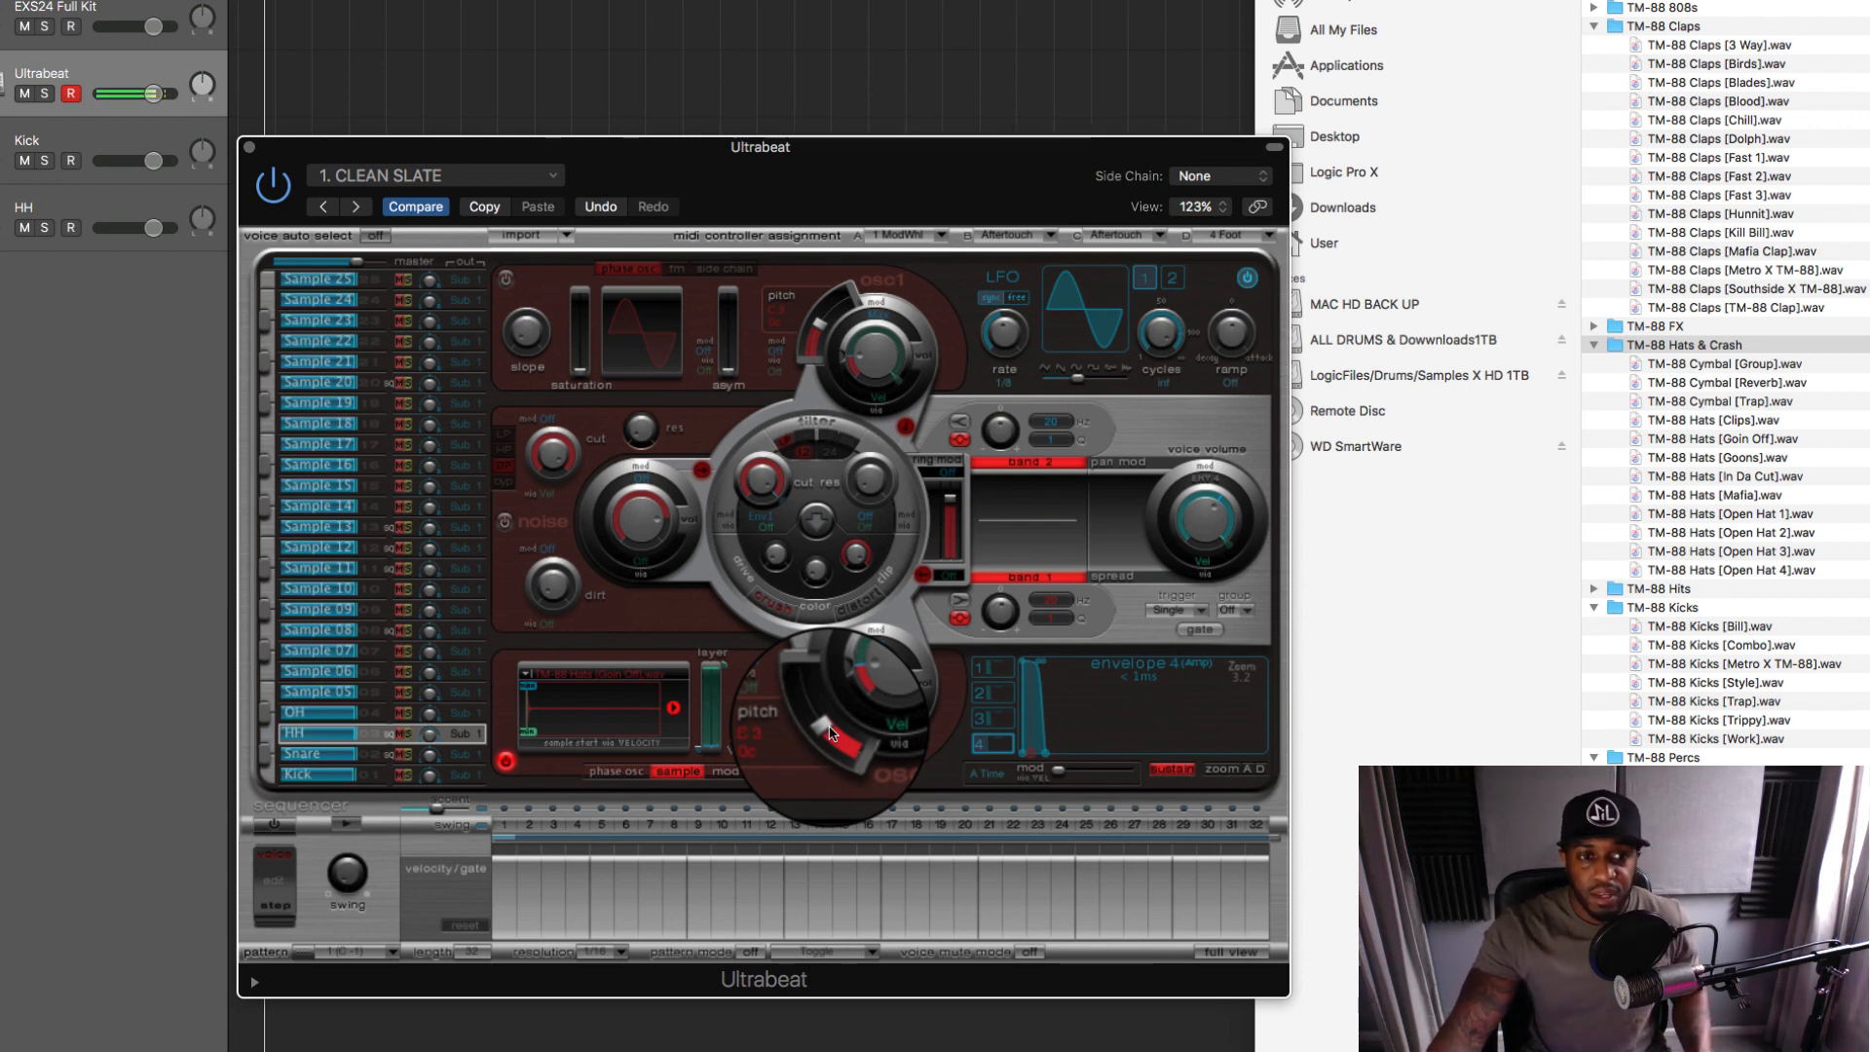
# Select the Kick voice and adjust its oscillator 2 pitch.
pyautogui.click(329, 776)
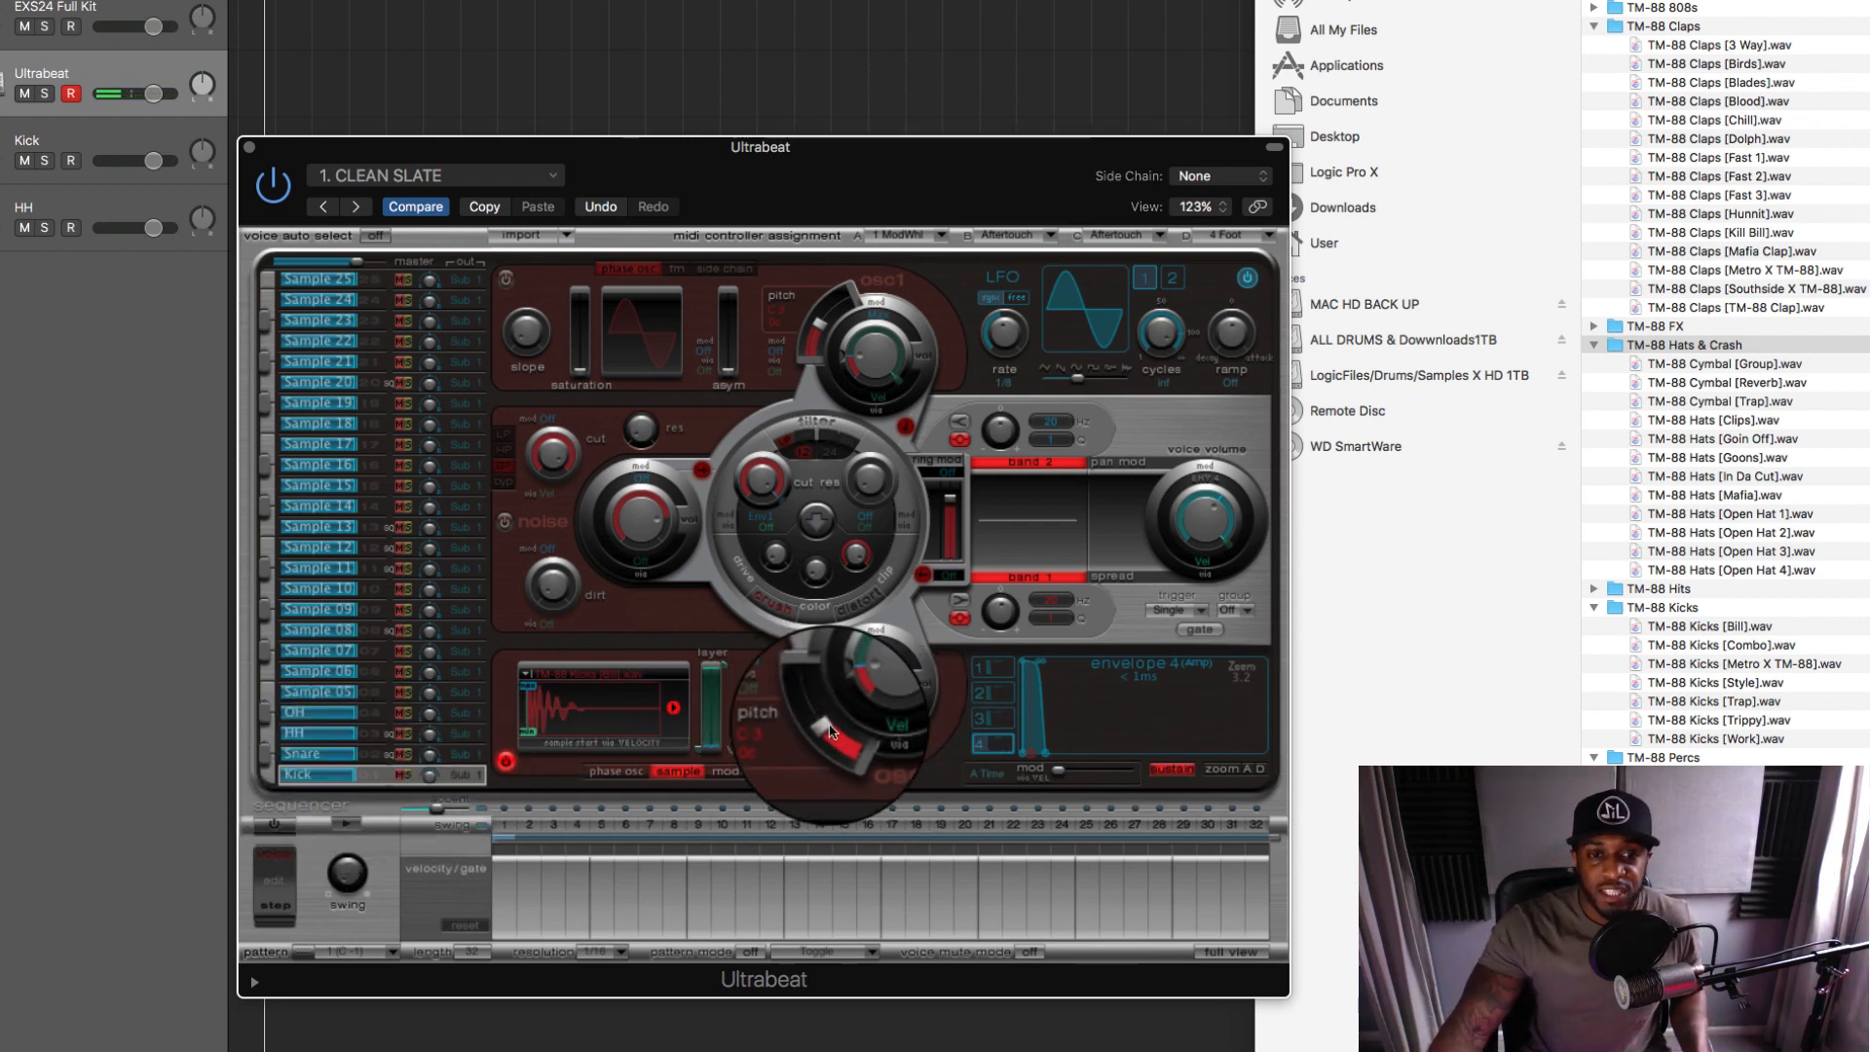
pyautogui.moveTo(829, 731)
pyautogui.mouseDown()
pyautogui.moveTo(838, 757)
pyautogui.moveTo(833, 725)
pyautogui.mouseUp()
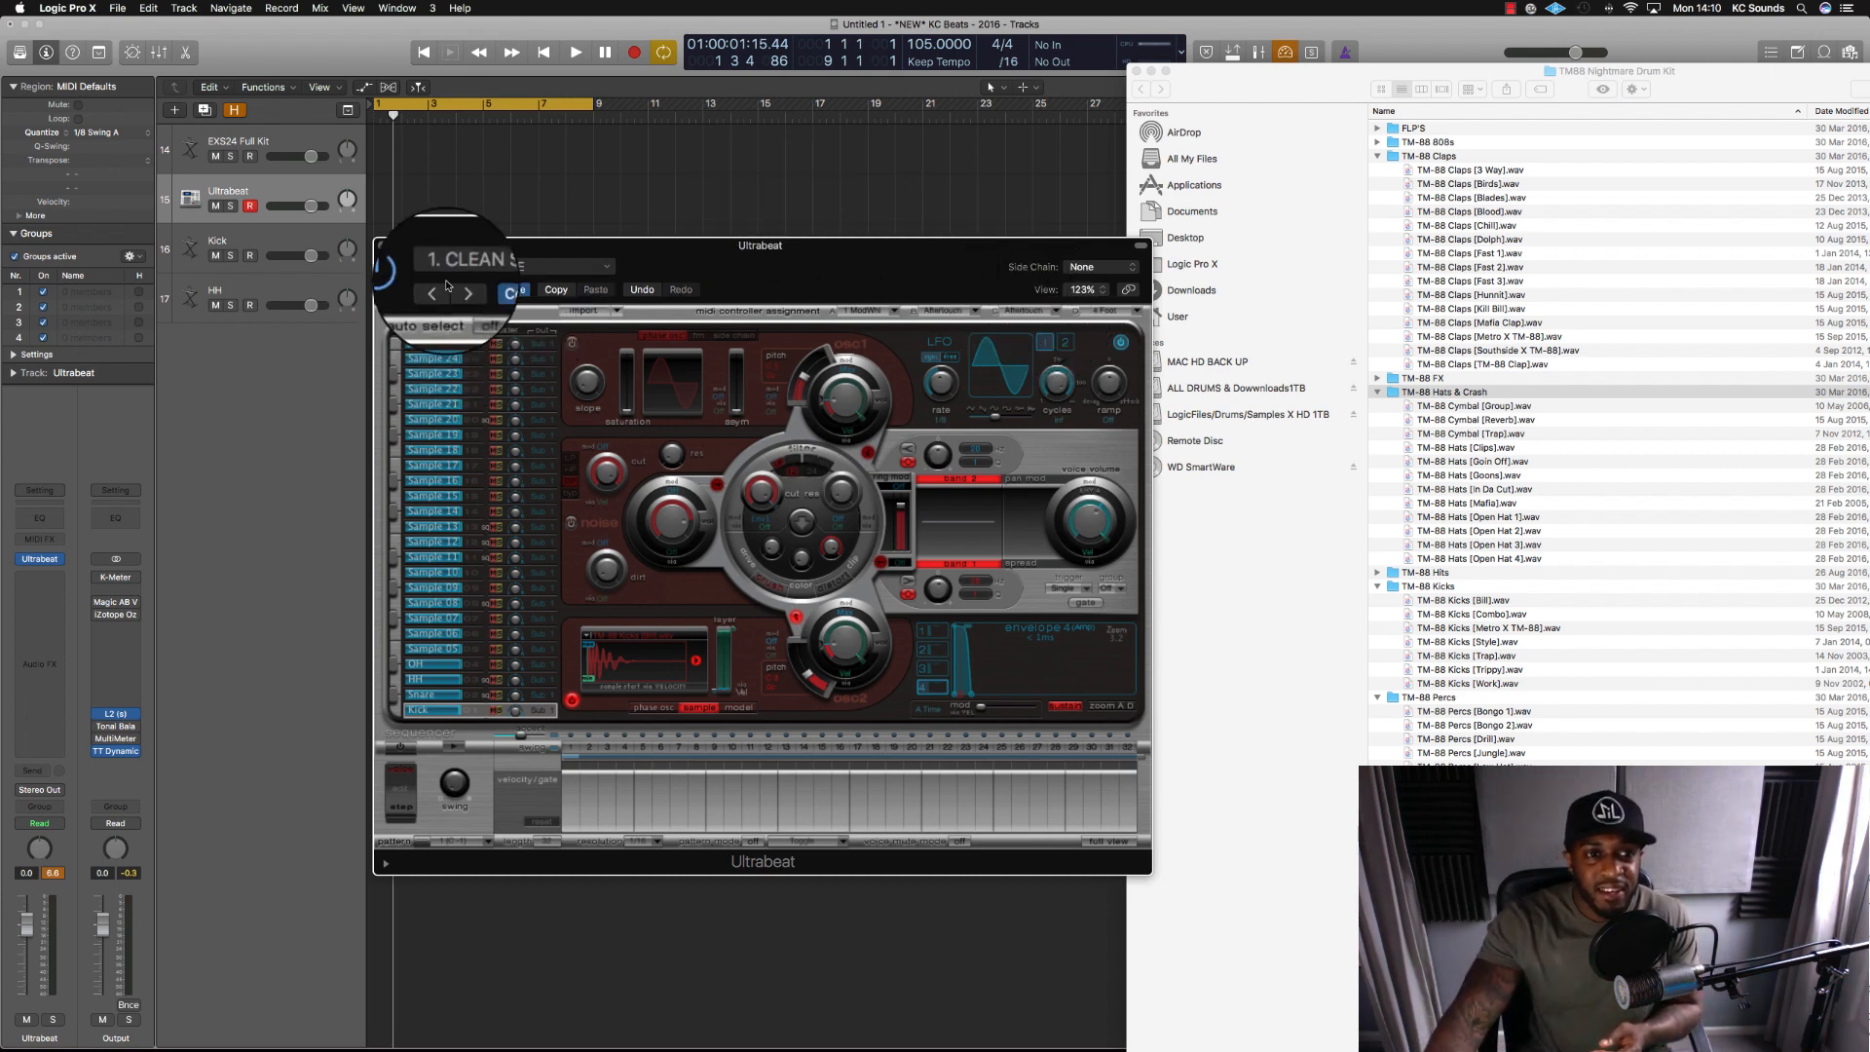
# Save the Ultrabeat kit as a new setting named "Dope Kit" in the Ultrabeat settings folder.
pyautogui.click(477, 266)
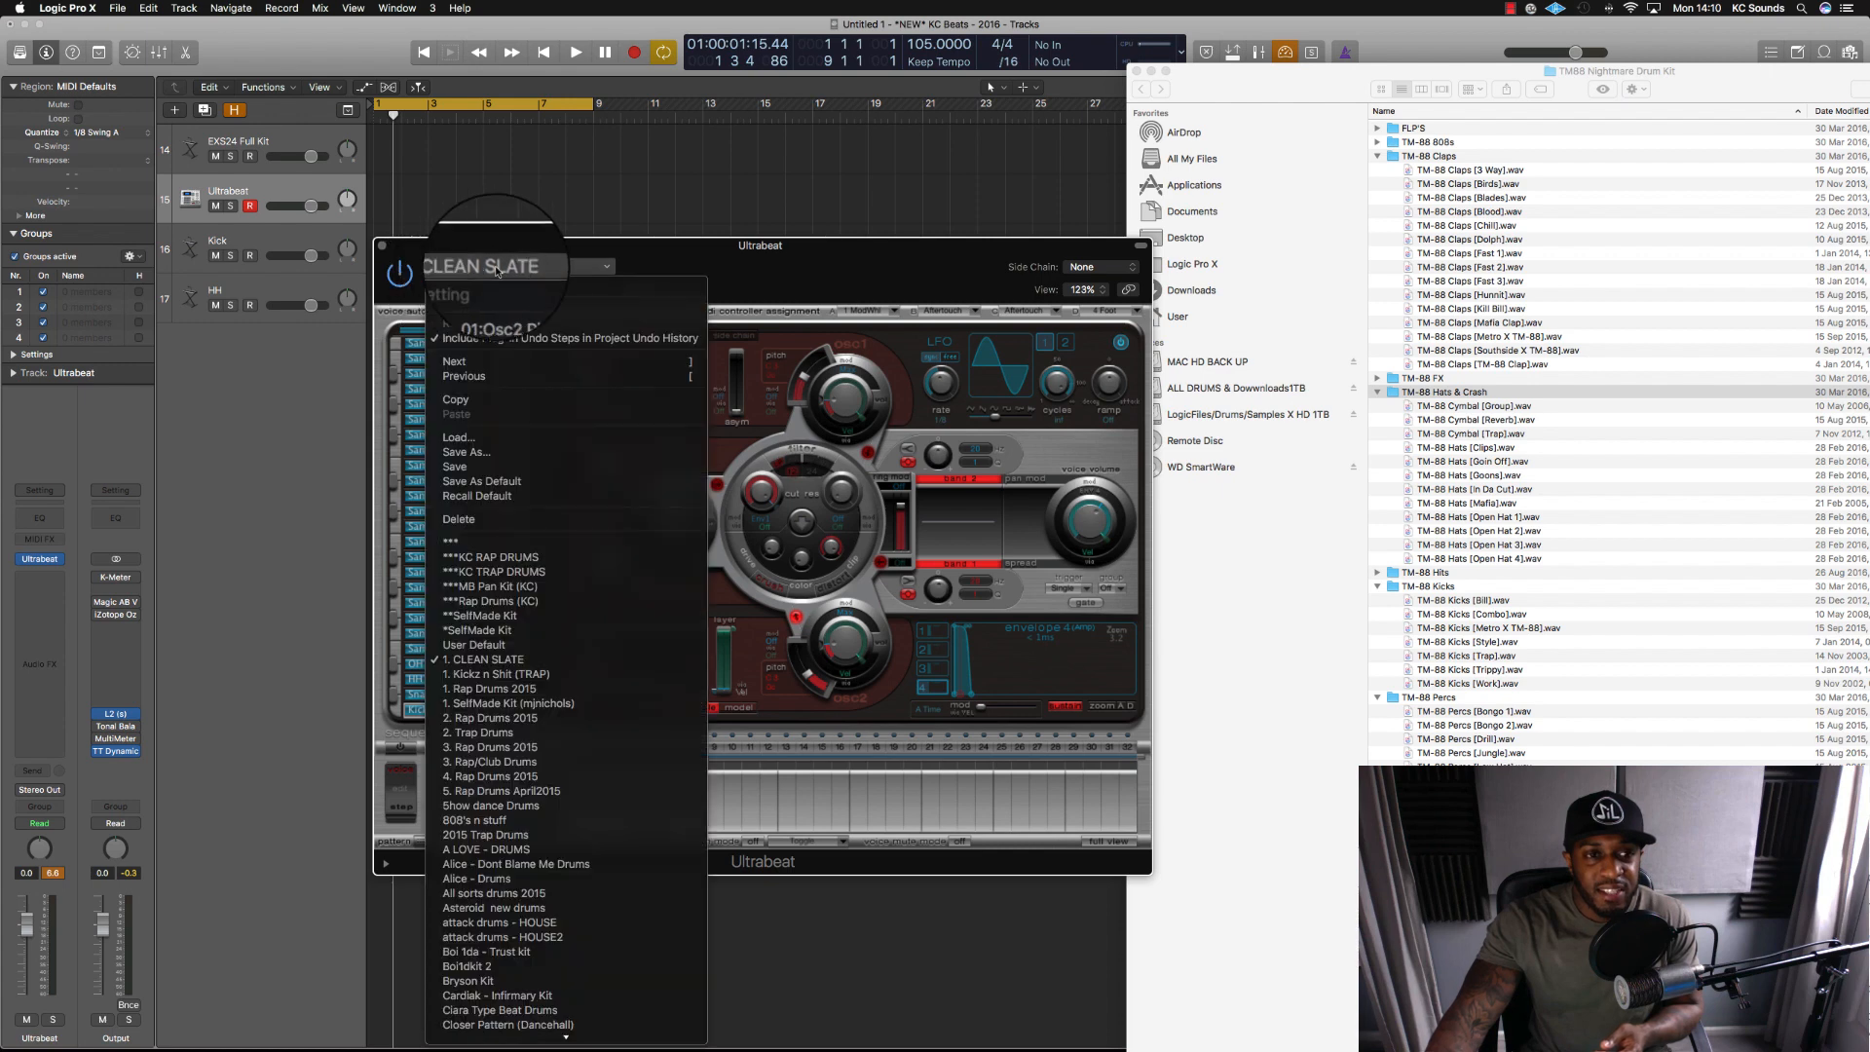
pyautogui.click(467, 452)
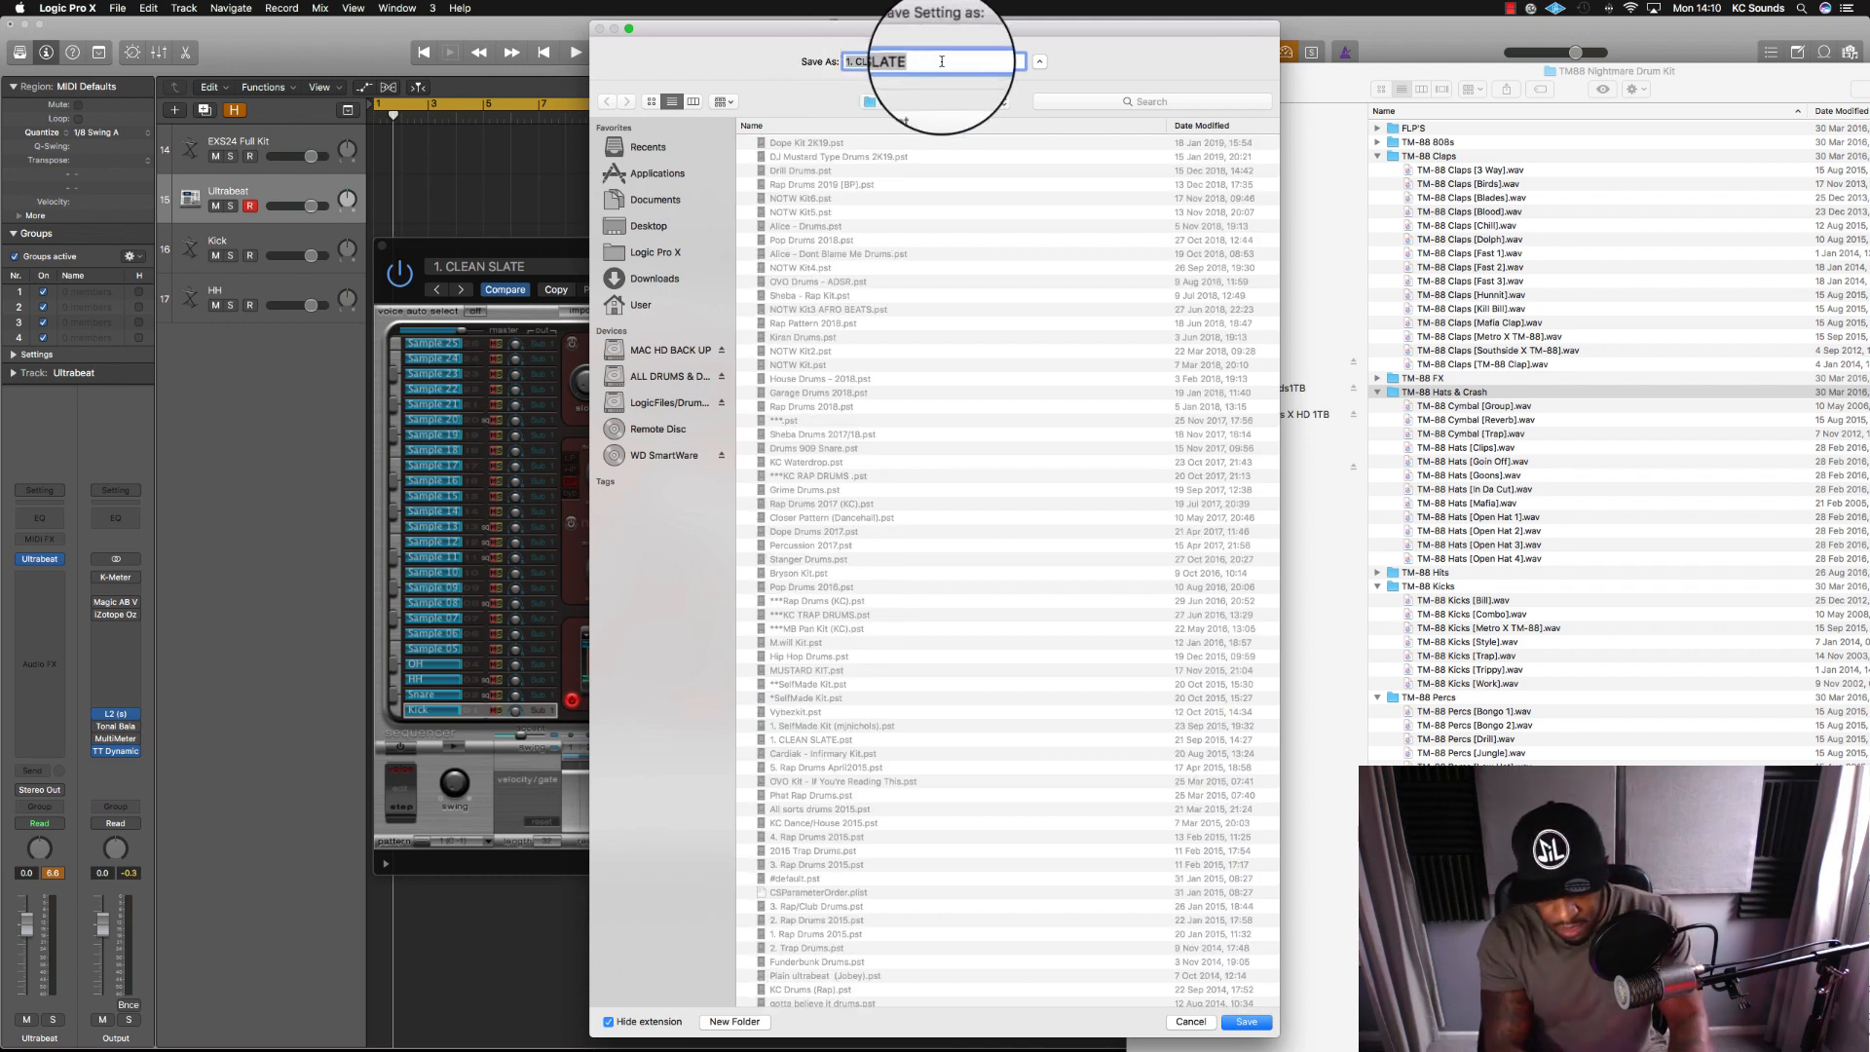
pyautogui.write('Dope')
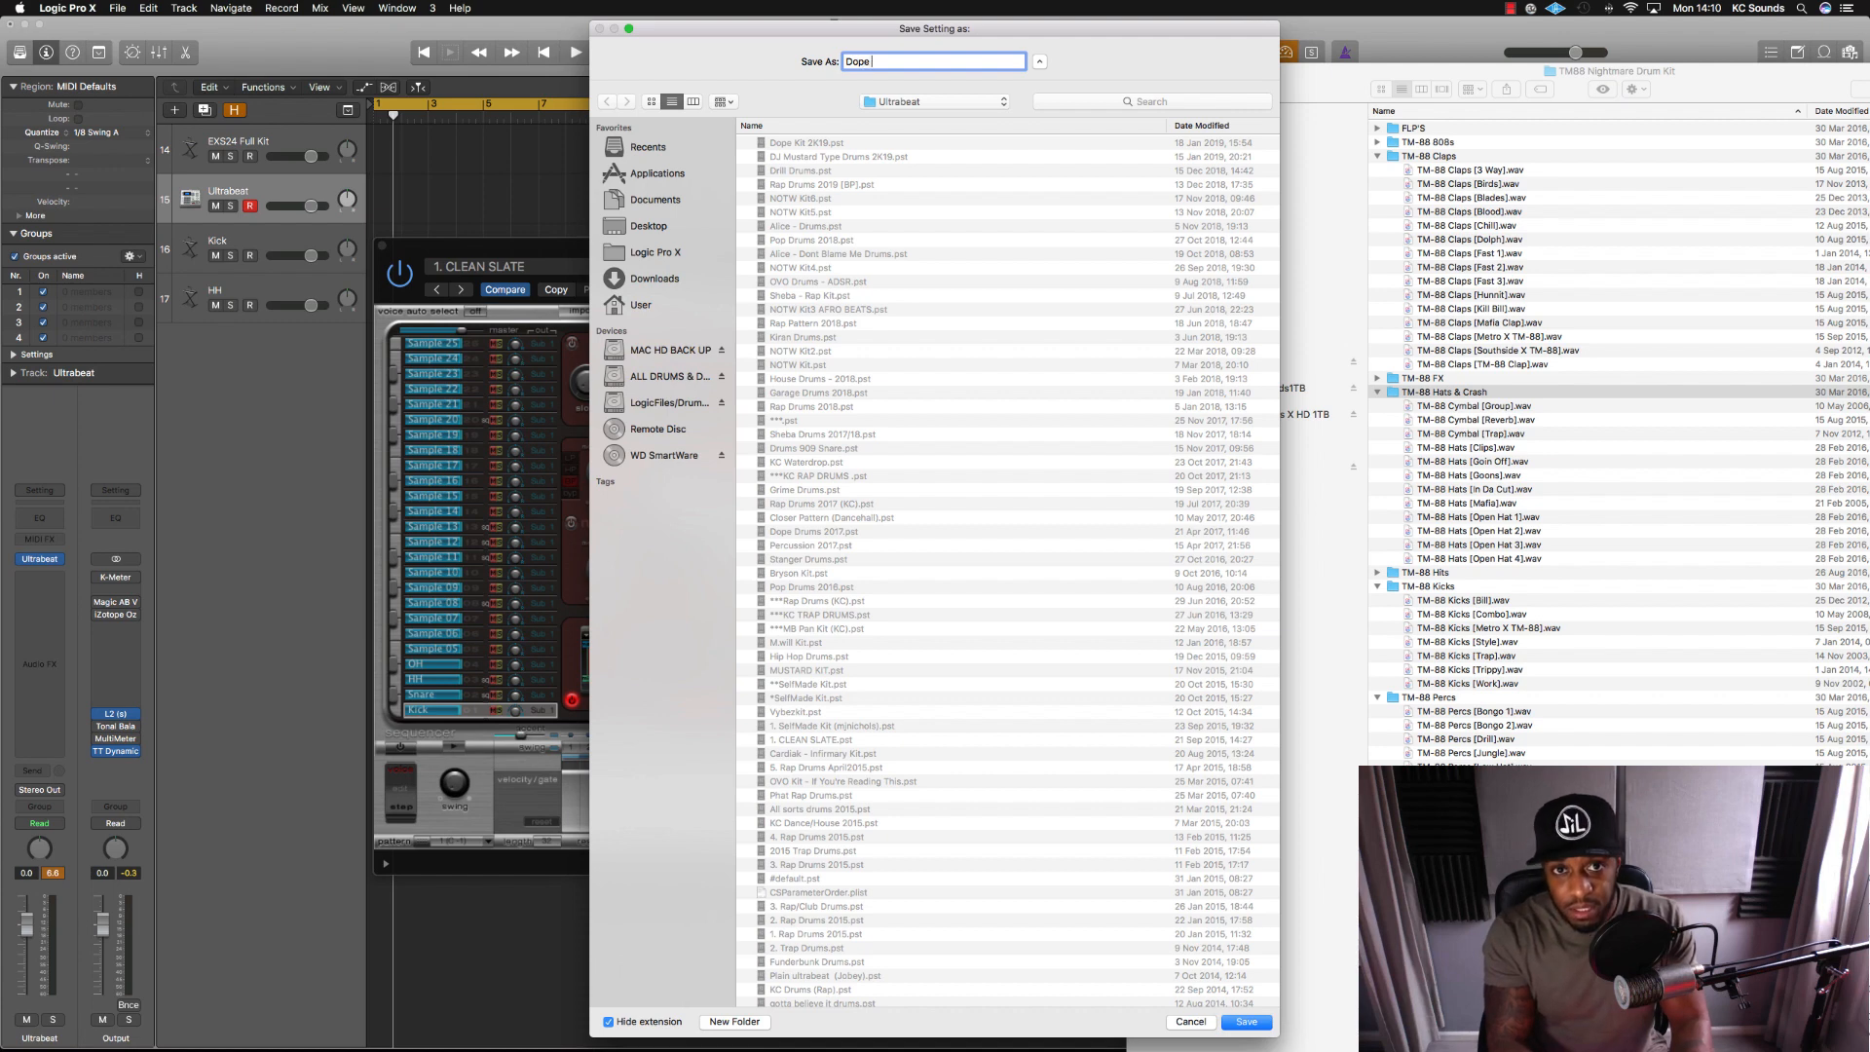
pyautogui.write(' Ki')
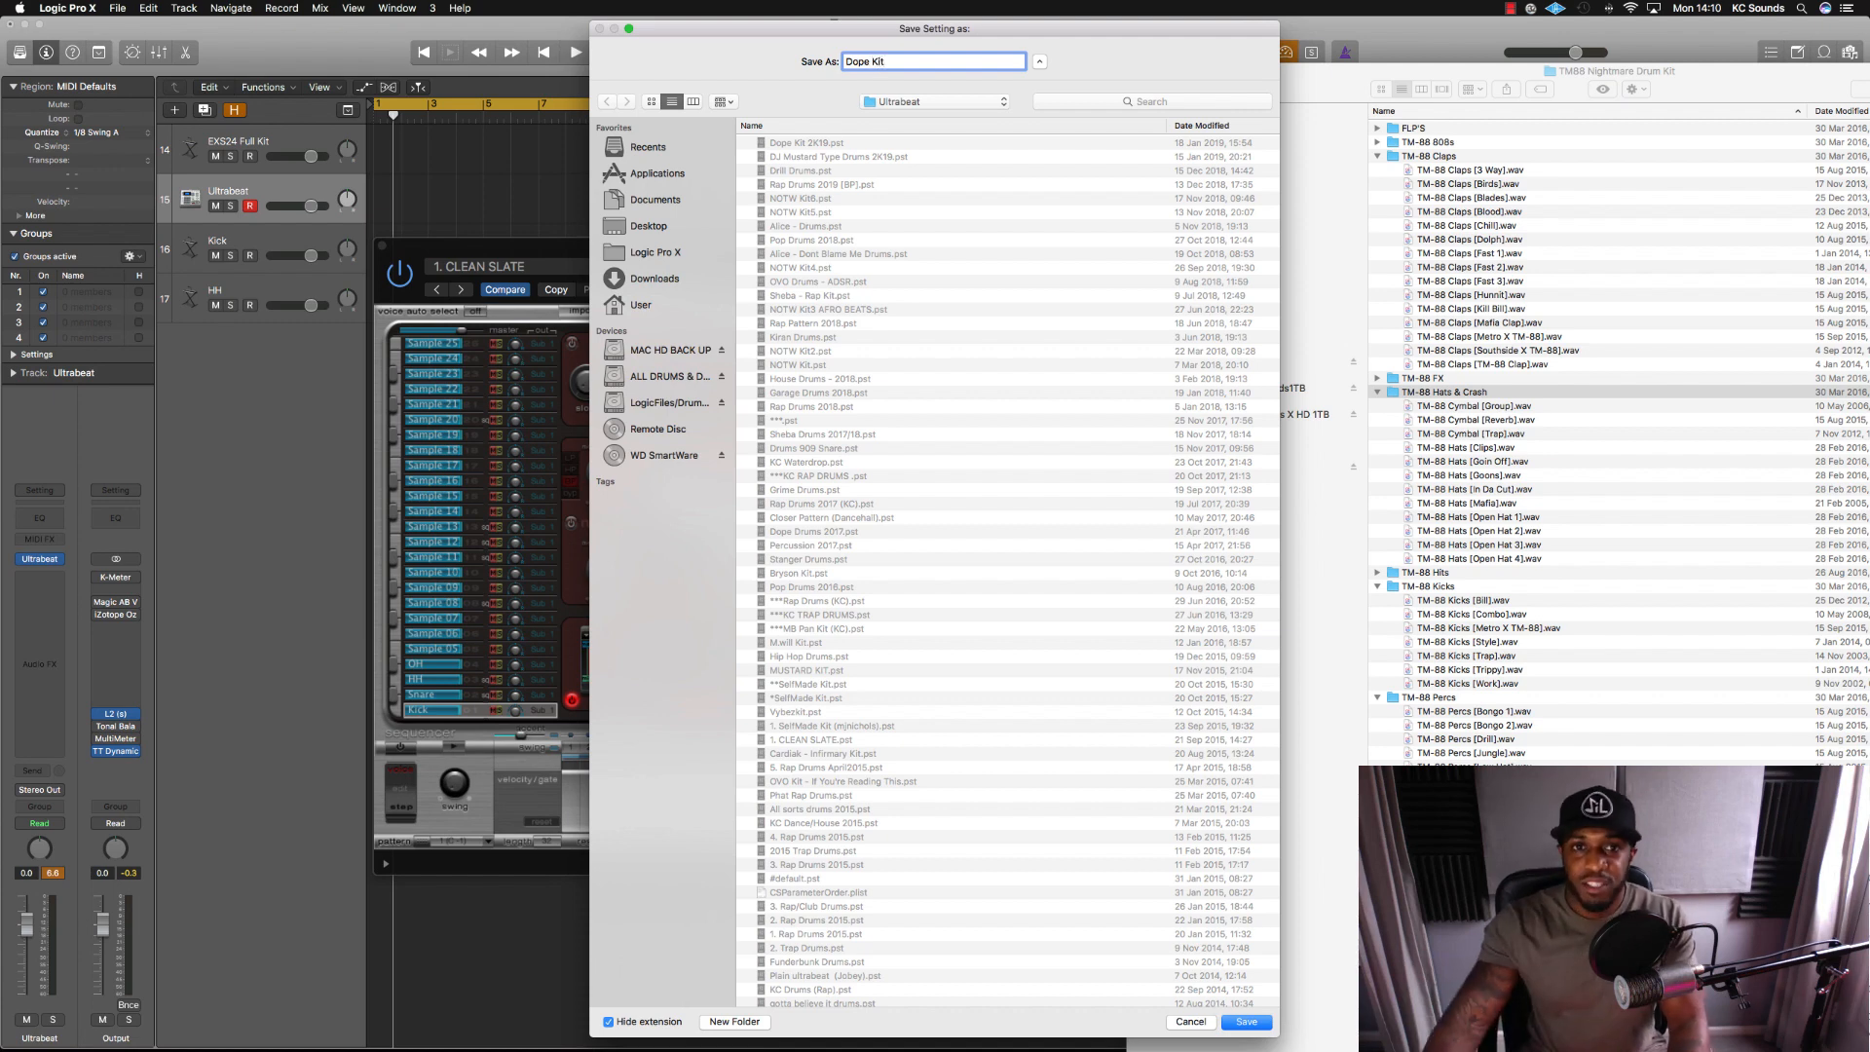
pyautogui.write('t')
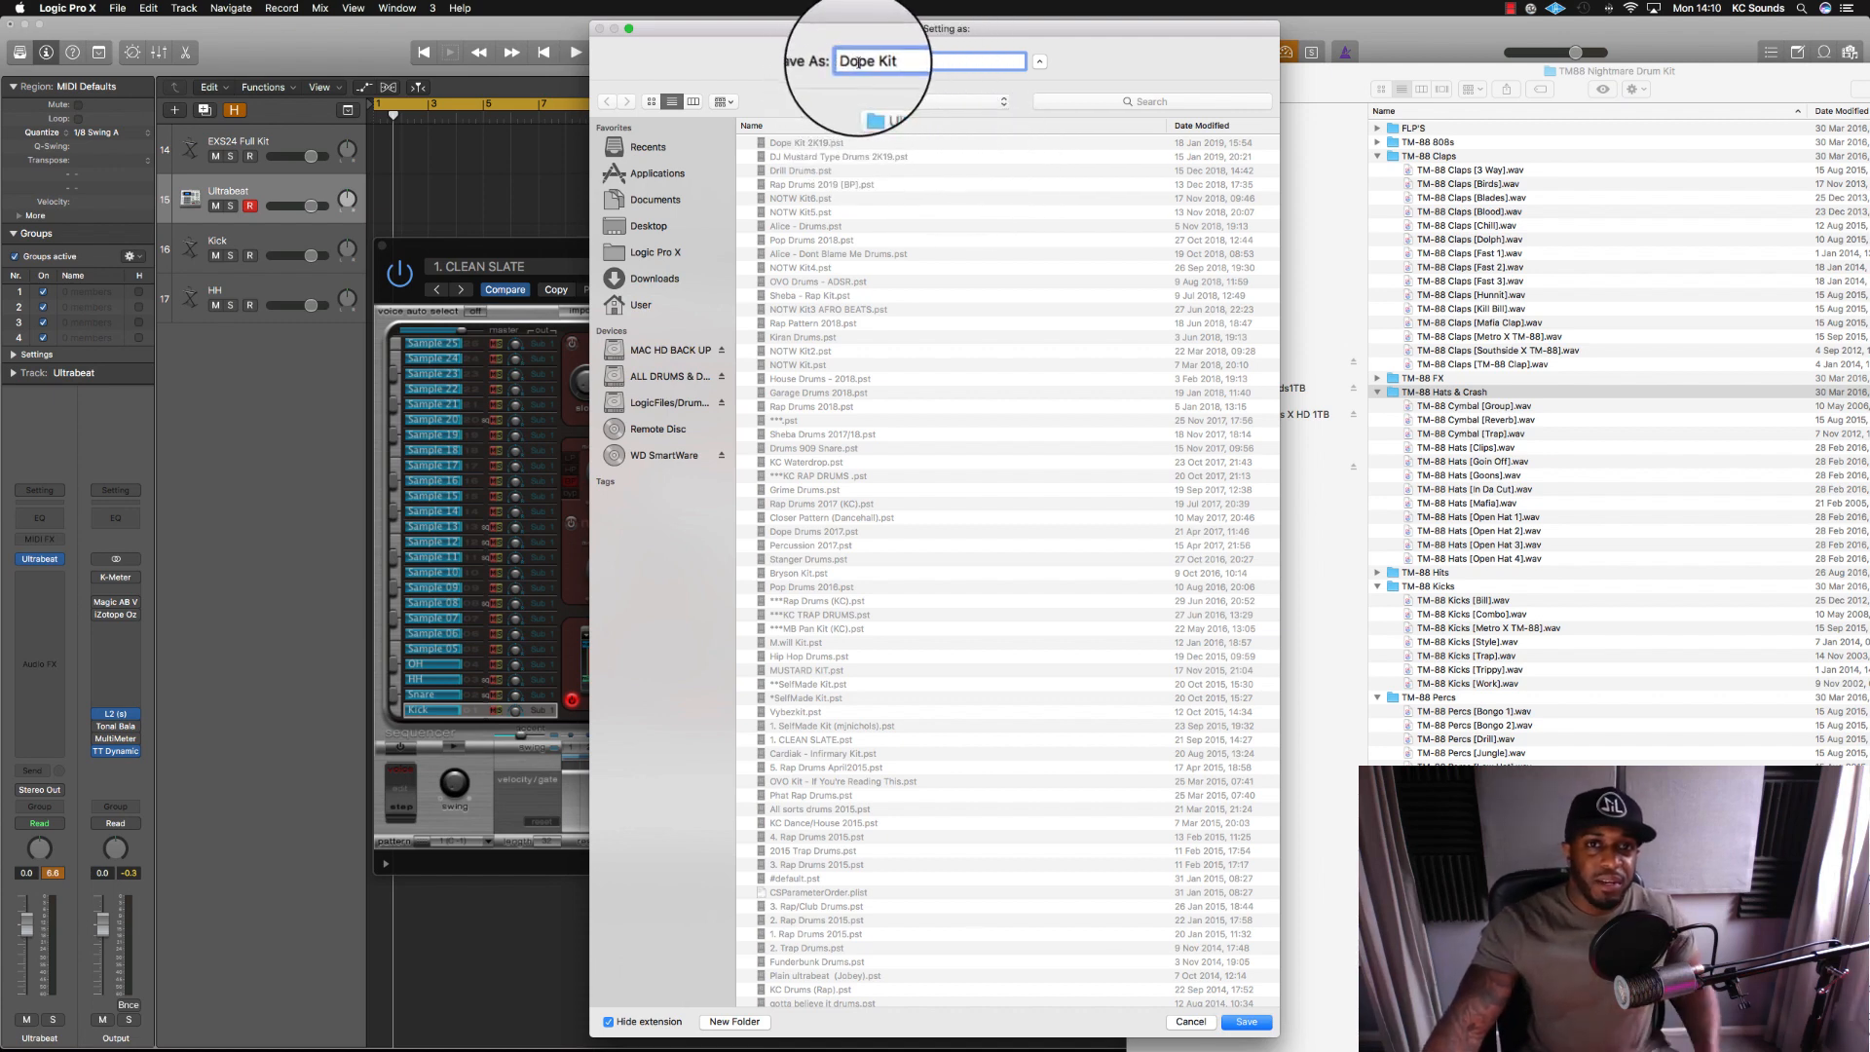